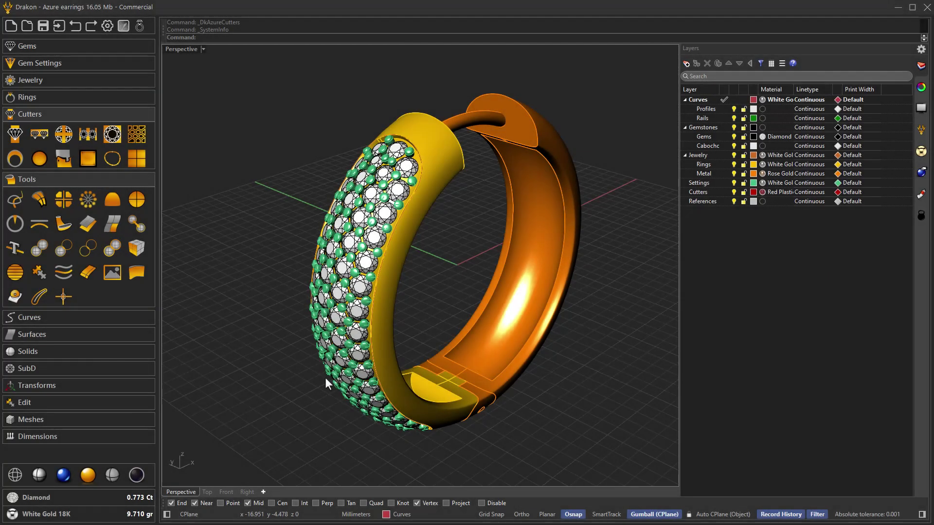
Start an Azure Cutters pattern using all the Brilliant pavé gems as its source.
scroll(325, 377, "down", 2)
mouse_move(356, 366)
right_mouse_down()
mouse_move(337, 352)
mouse_move(345, 352)
right_mouse_up()
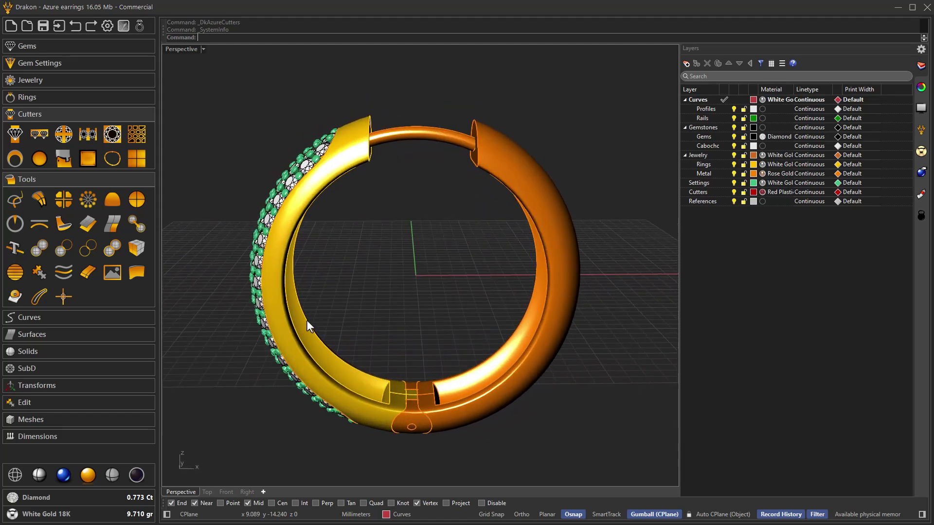
left_click(134, 136)
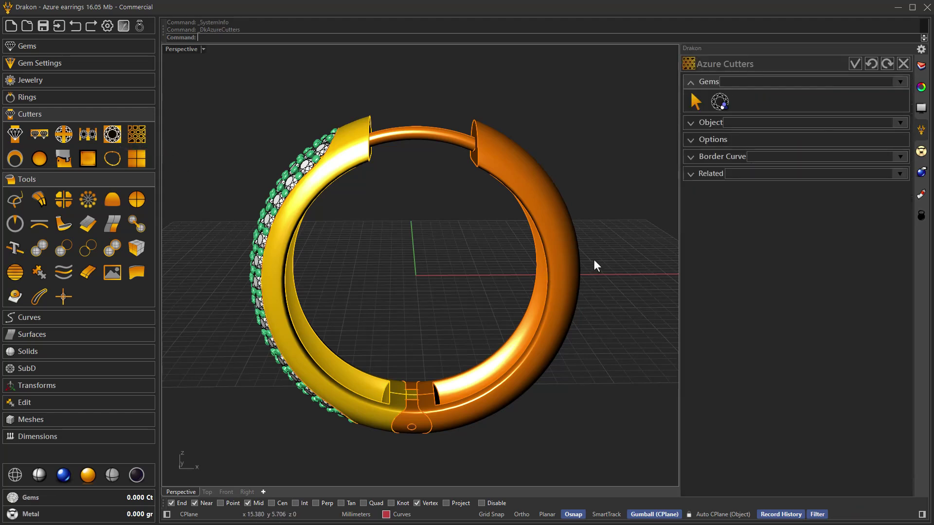
left_click(720, 103)
Pick the earring's gold inner band as the cutter pattern's target object.
right_click_drag(302, 288, 583, 253)
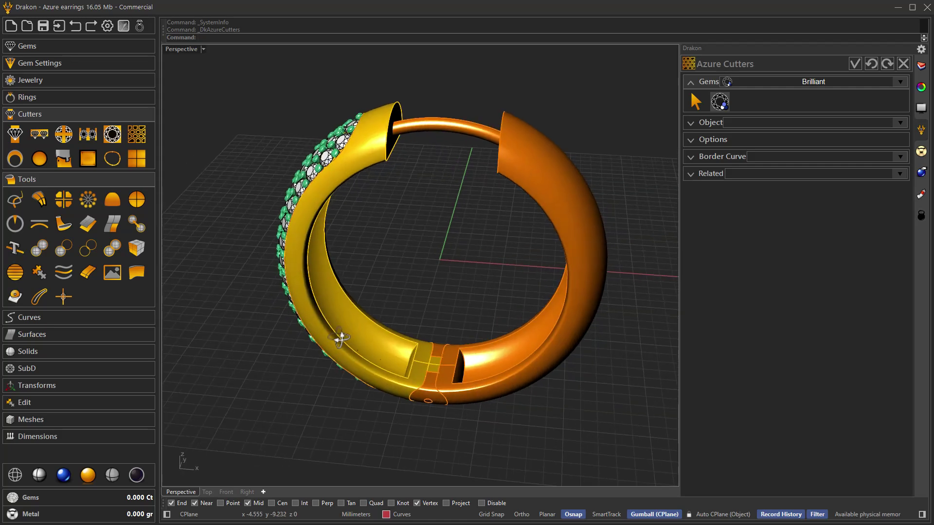
left_click(708, 123)
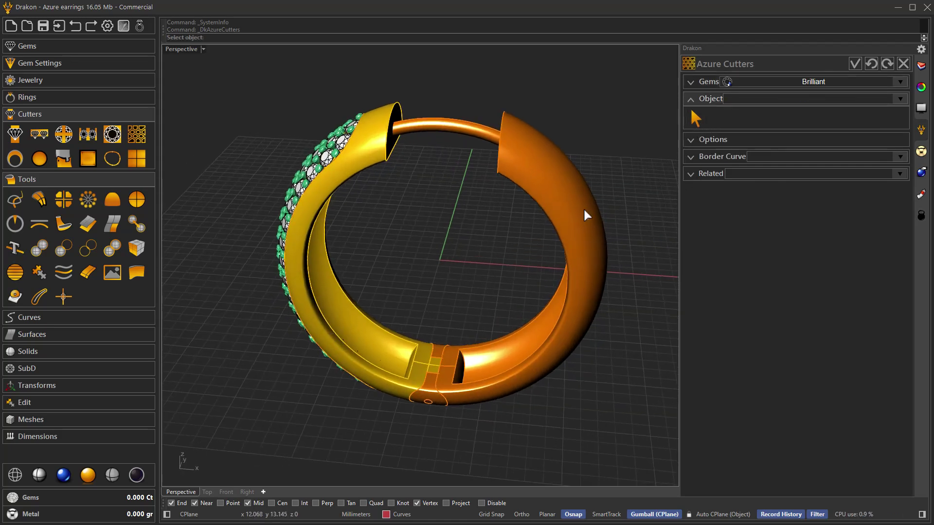
right_click_drag(498, 273, 459, 265)
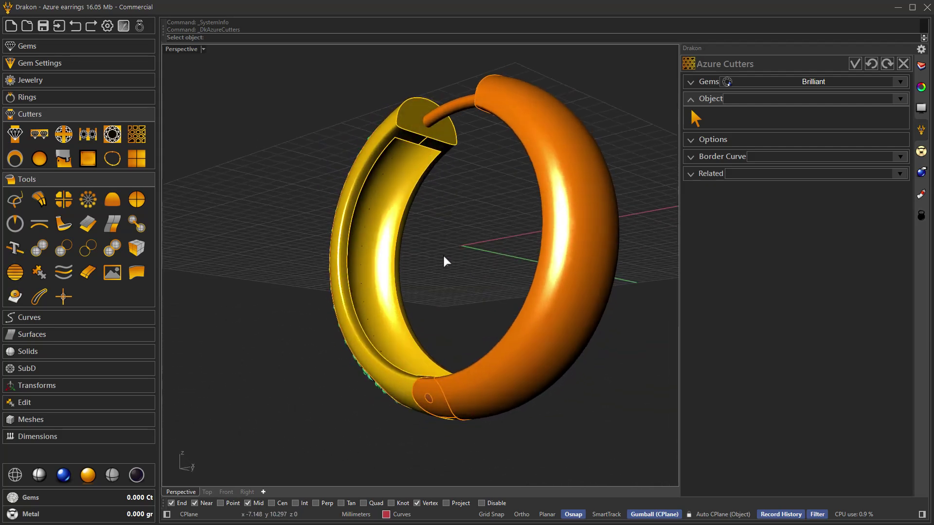
left_click(389, 238)
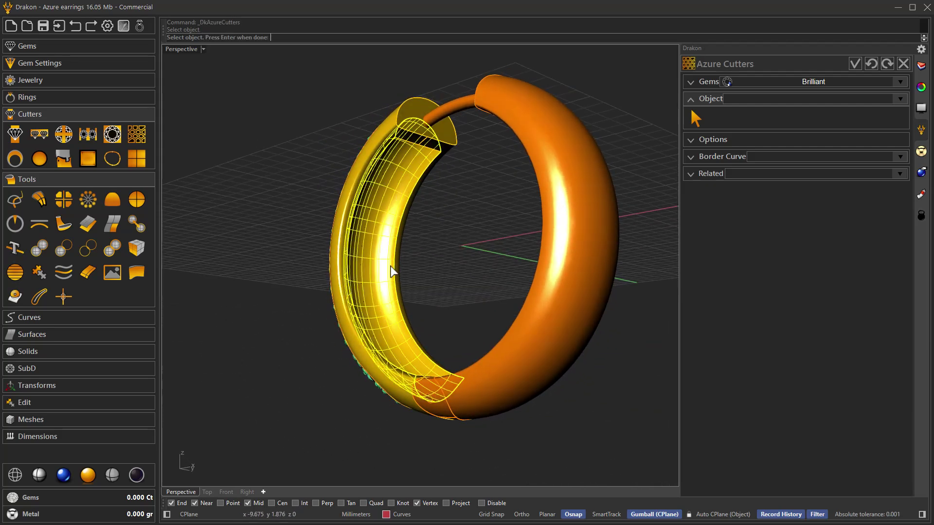
right_click_drag(384, 217, 433, 319)
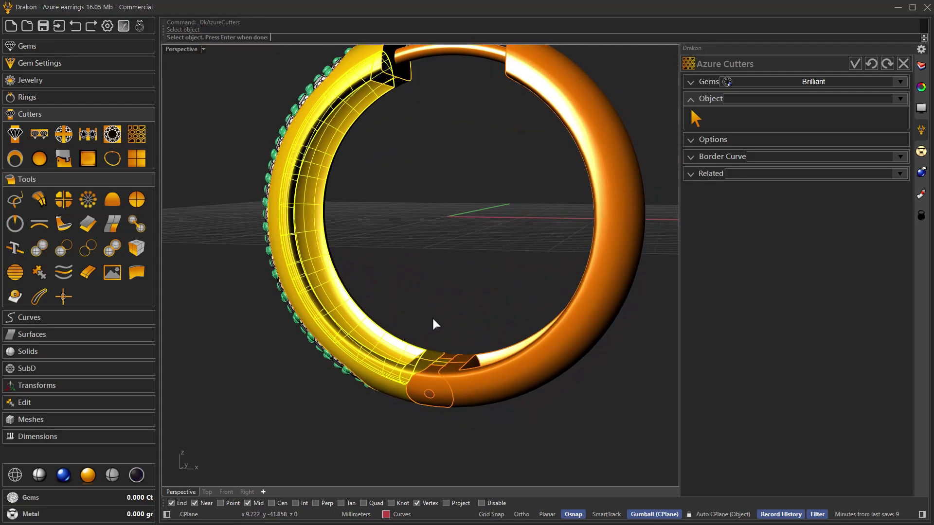
key("Return")
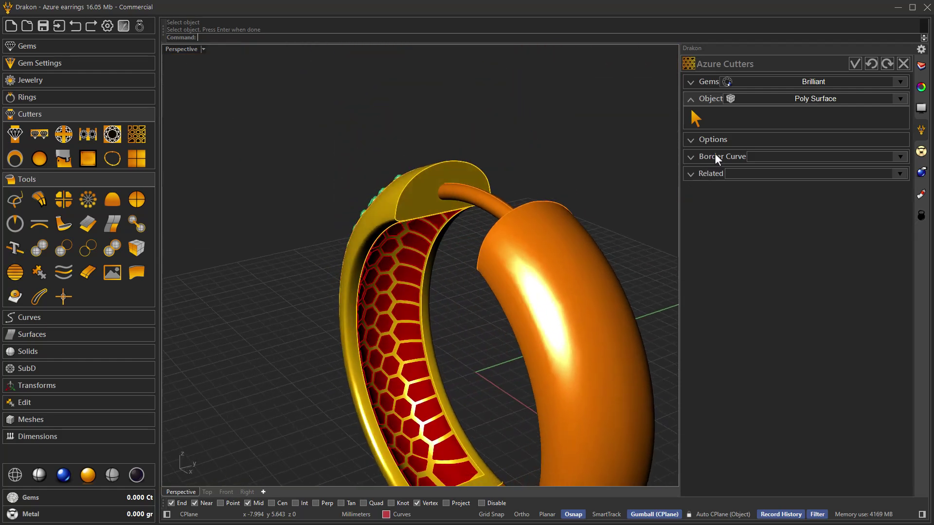
Show the Options with Cell Wall and Margin at 0.20, then inspect the honeycomb band.
left_click(717, 140)
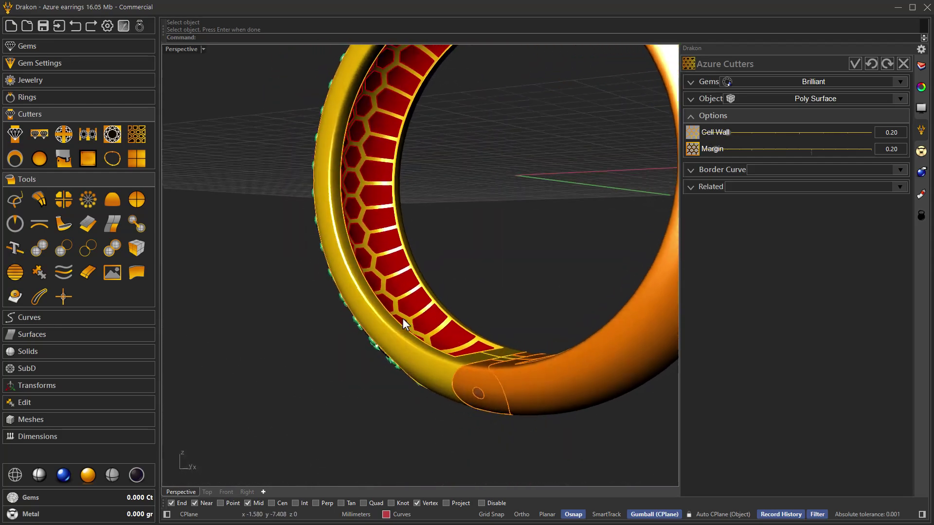
scroll(427, 314, "up", 3)
right_click_drag(428, 314, 407, 313)
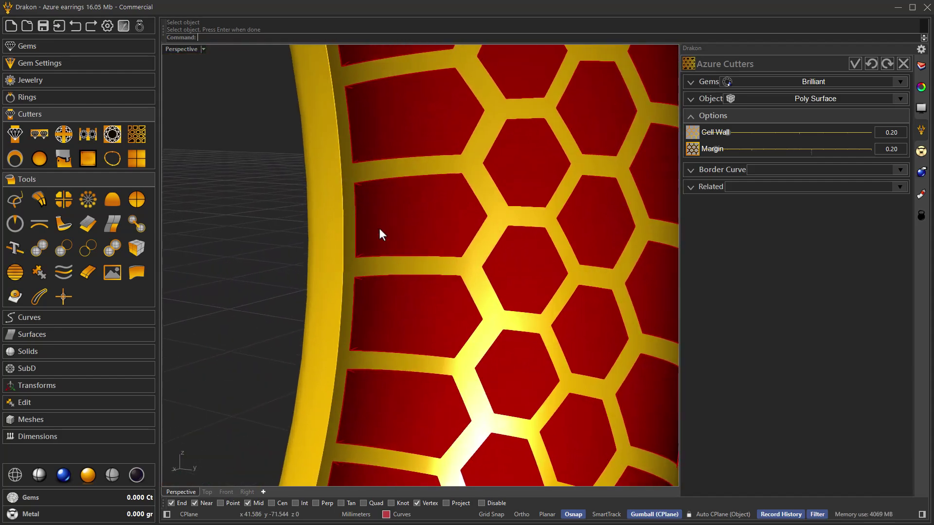
scroll(381, 272, "down", 5)
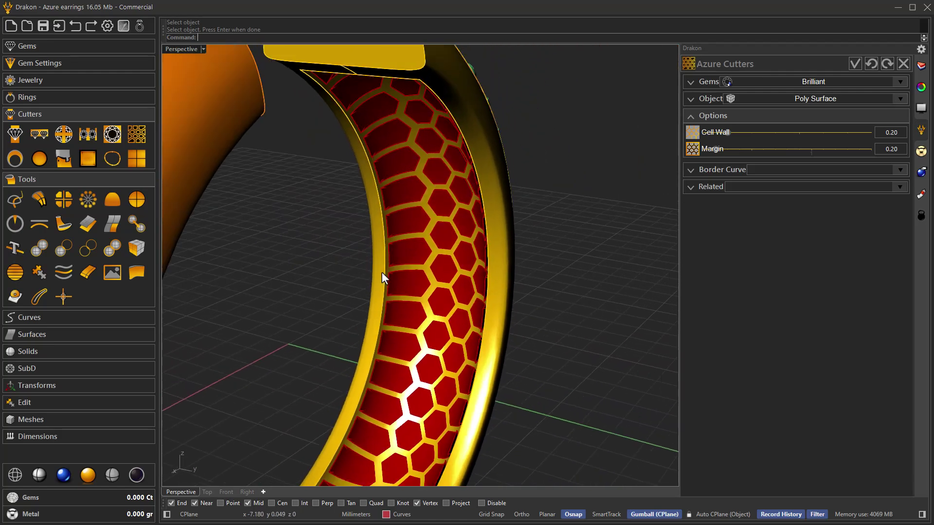
right_click_drag(390, 272, 377, 191)
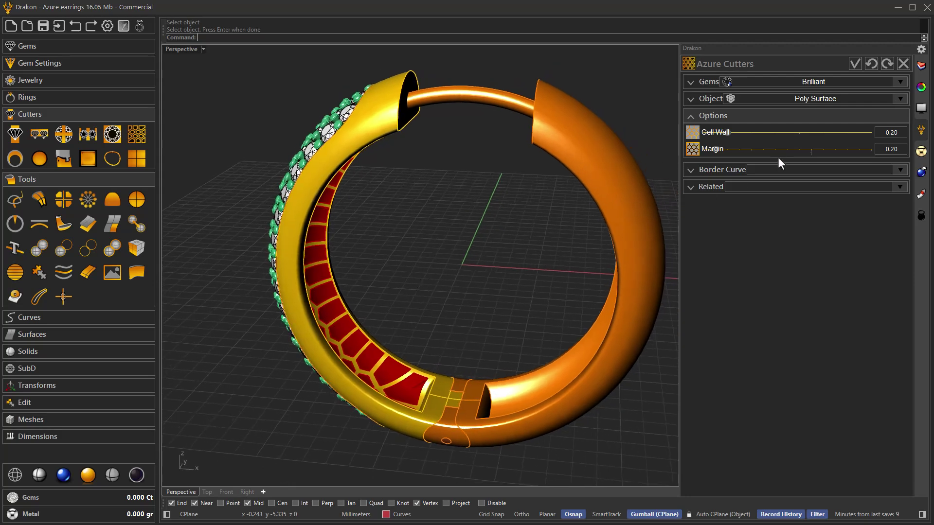
Close the Azure Cutters tool so the honeycomb preview disappears.
left_click(899, 63)
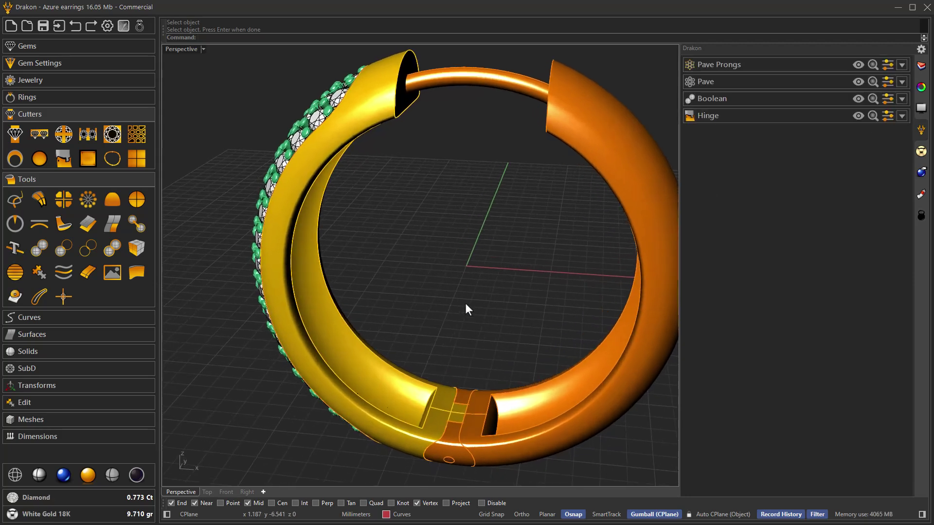
right_click_drag(454, 302, 417, 292)
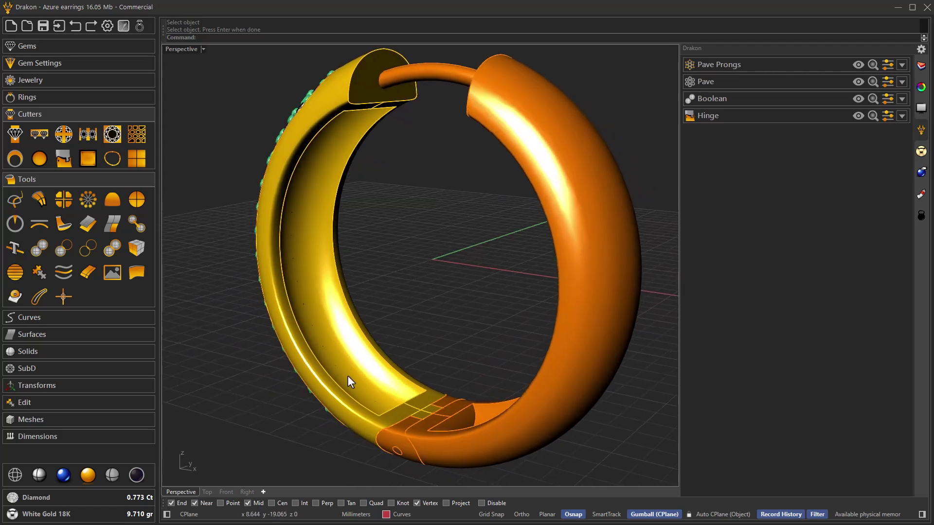
right_click_drag(307, 193, 351, 153)
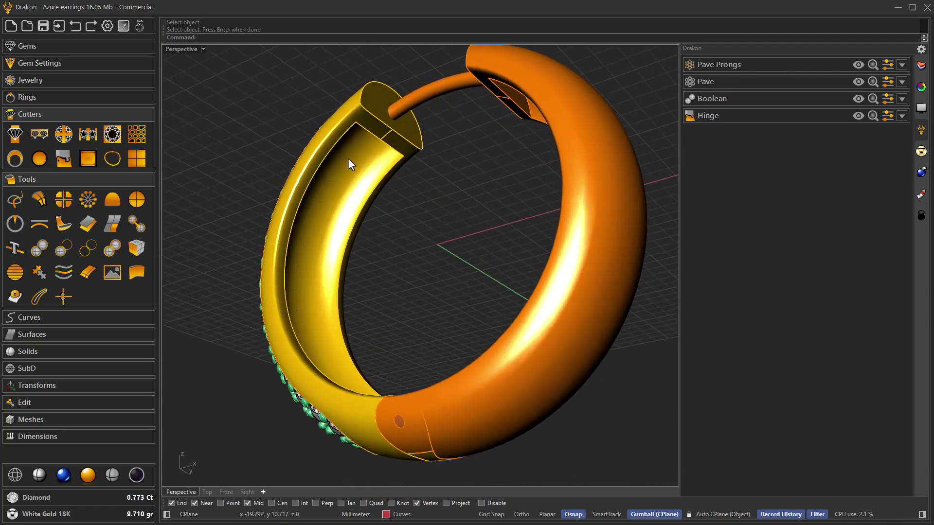
right_click_drag(339, 255, 483, 308)
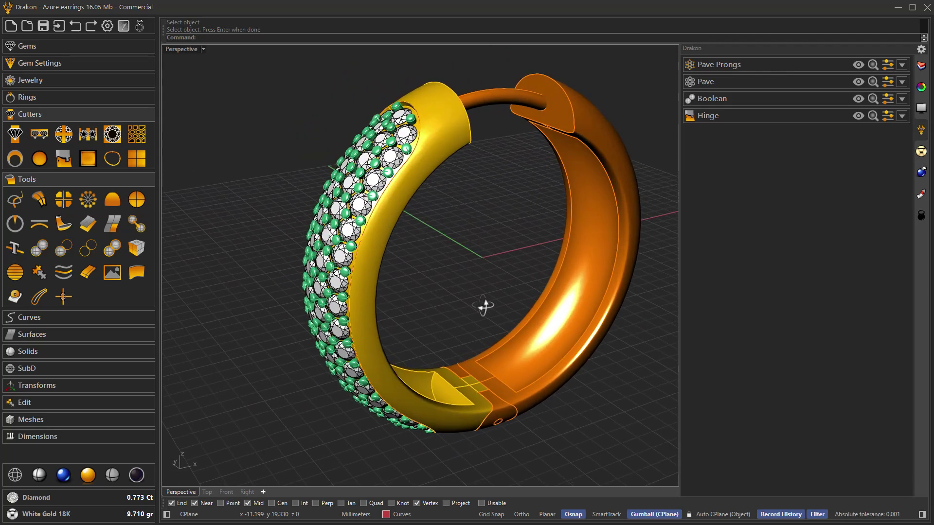
Select the closed curve on the gem band from the overlapping objects.
left_click(417, 144)
left_click(432, 170)
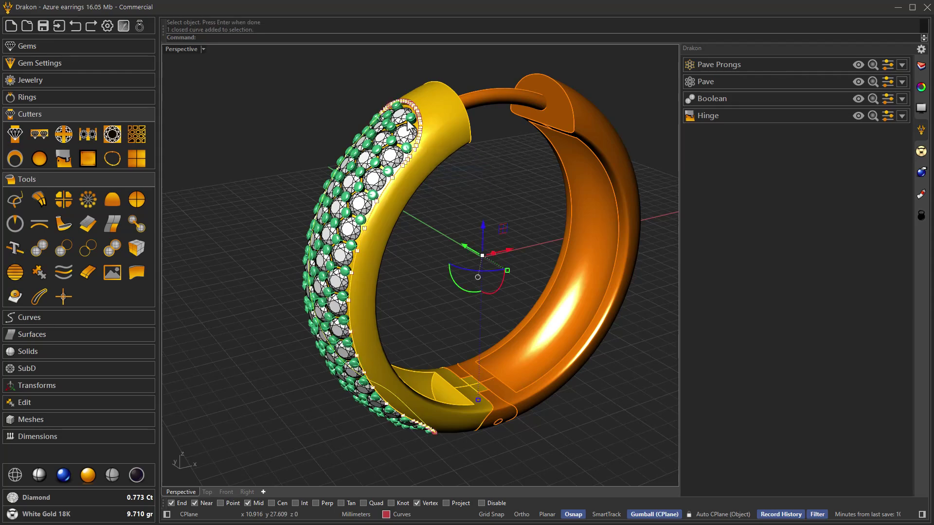
right_click_drag(351, 372, 257, 348)
scroll(288, 316, "down", 5)
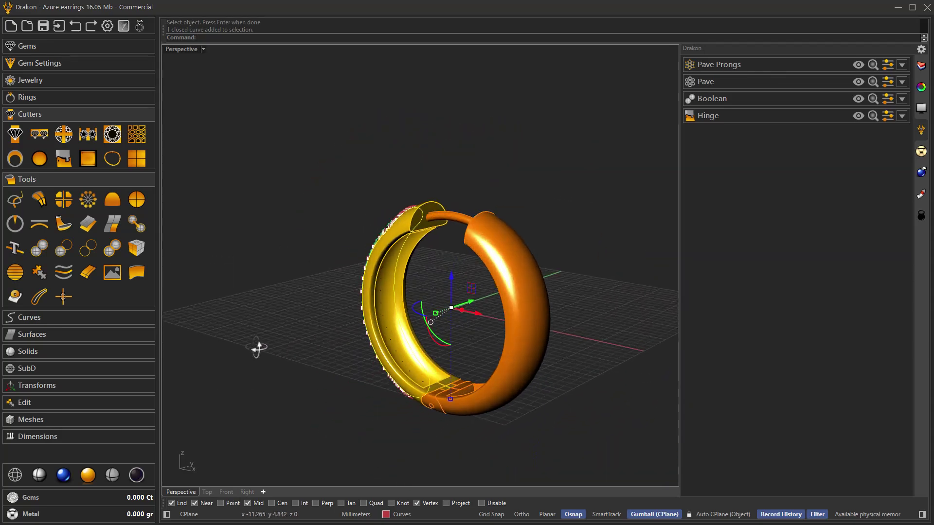
scroll(408, 363, "up", 6)
right_click_drag(417, 376, 416, 368)
scroll(266, 299, "down", 5)
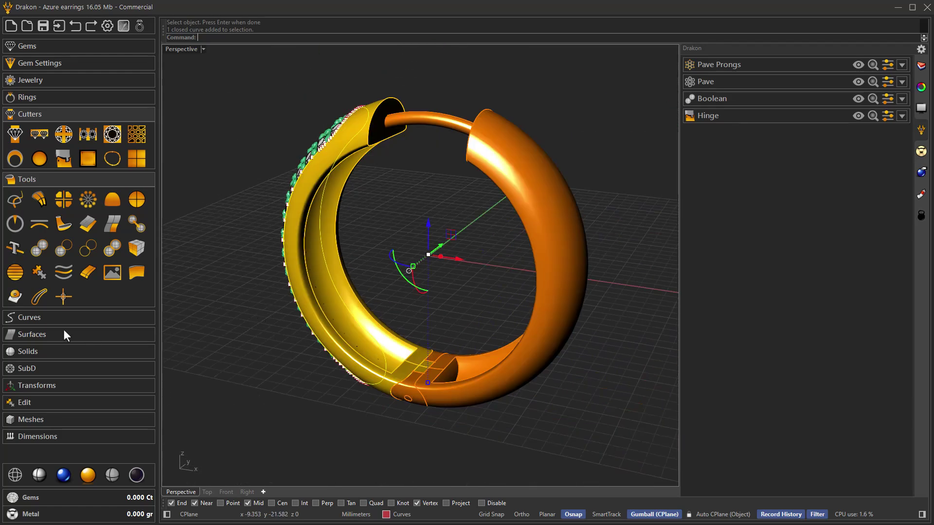
left_click(49, 336)
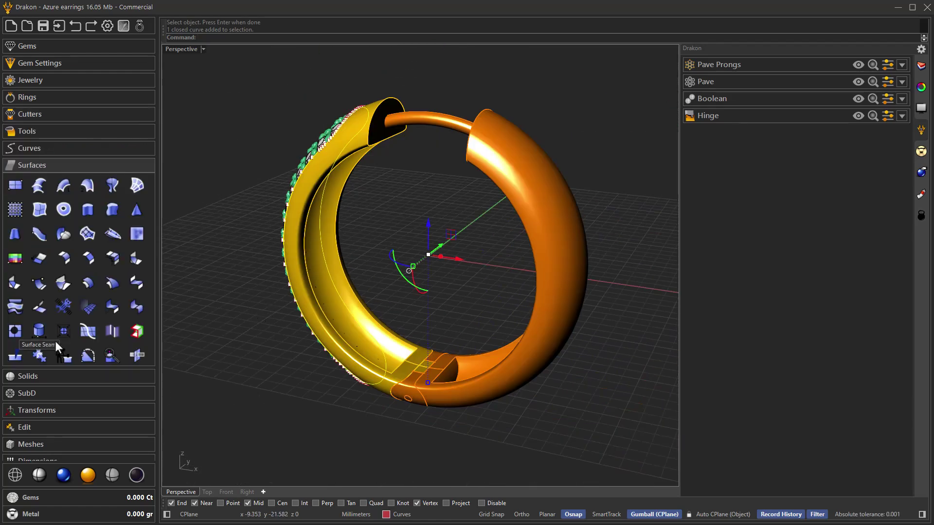
Pull the closed curve onto the Hoop Boolean inner band surface.
left_click(44, 149)
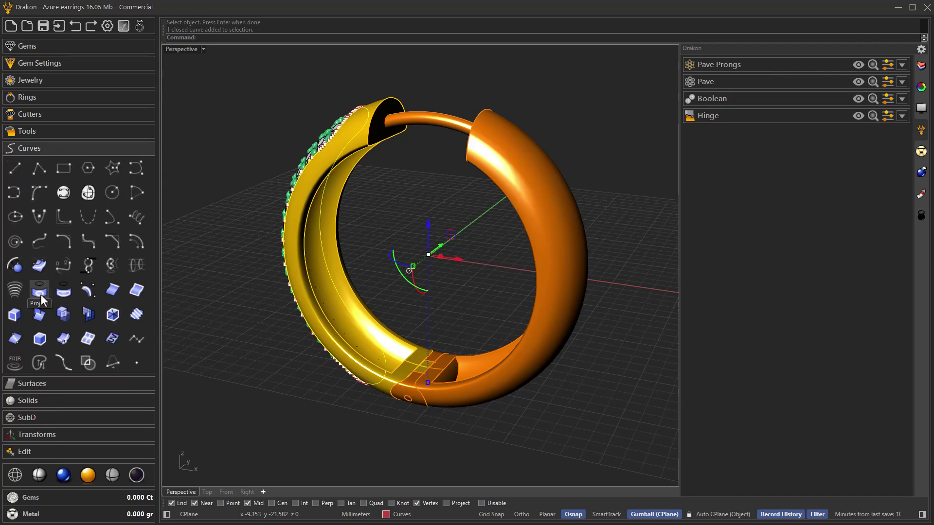
left_click(64, 292)
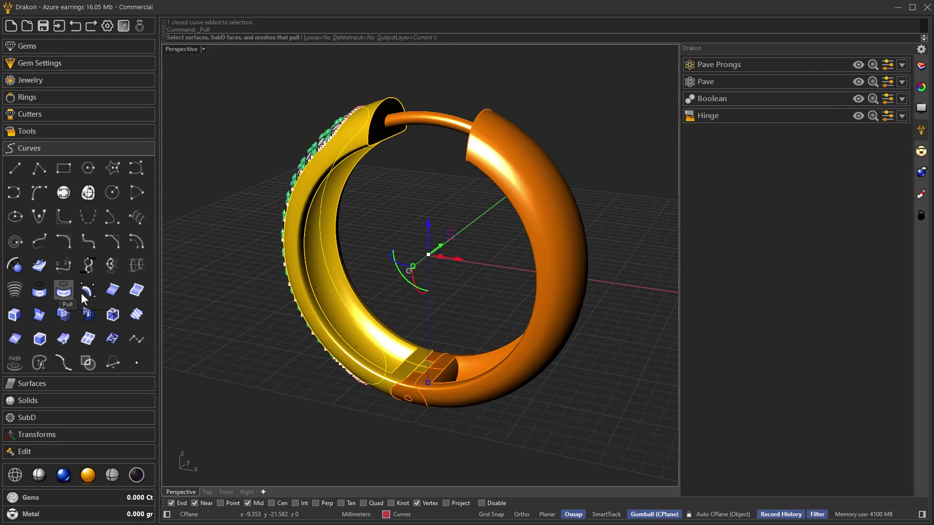
left_click(341, 320)
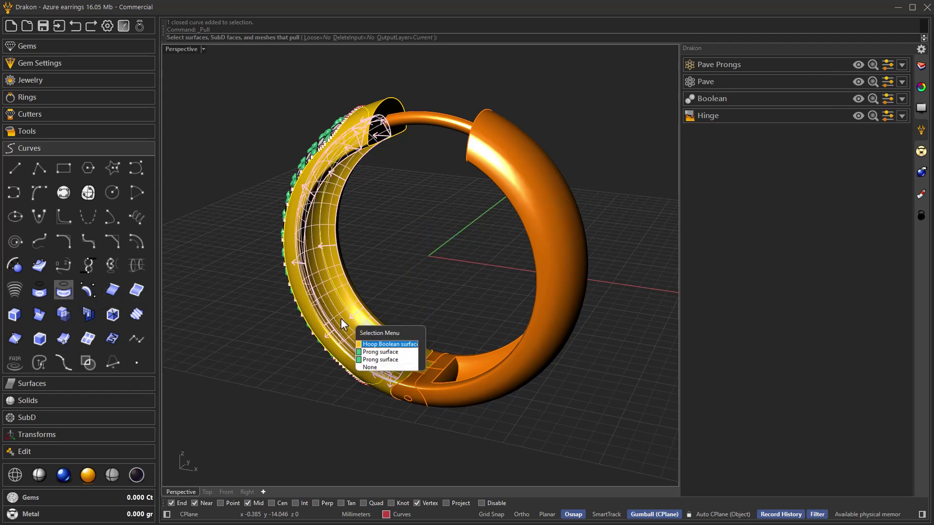
left_click(379, 344)
key("Return")
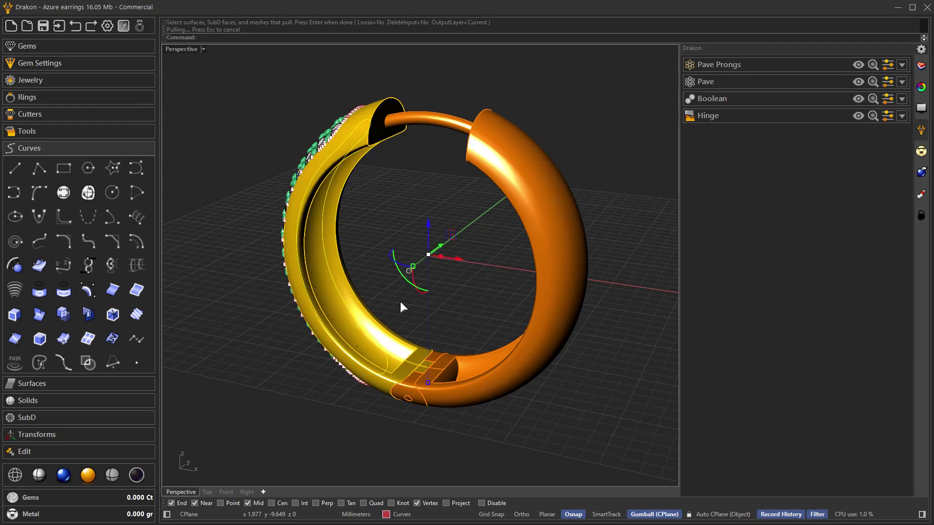
Inspect the pulled curve around the ring and reselect the gold band.
right_click_drag(384, 299, 408, 259)
scroll(360, 344, "up", 4)
scroll(361, 344, "up", 6)
right_click_drag(450, 347, 422, 345)
scroll(424, 365, "down", 4)
left_click(437, 285)
left_click(443, 304)
right_click_drag(442, 304, 429, 361)
scroll(433, 323, "up", 3)
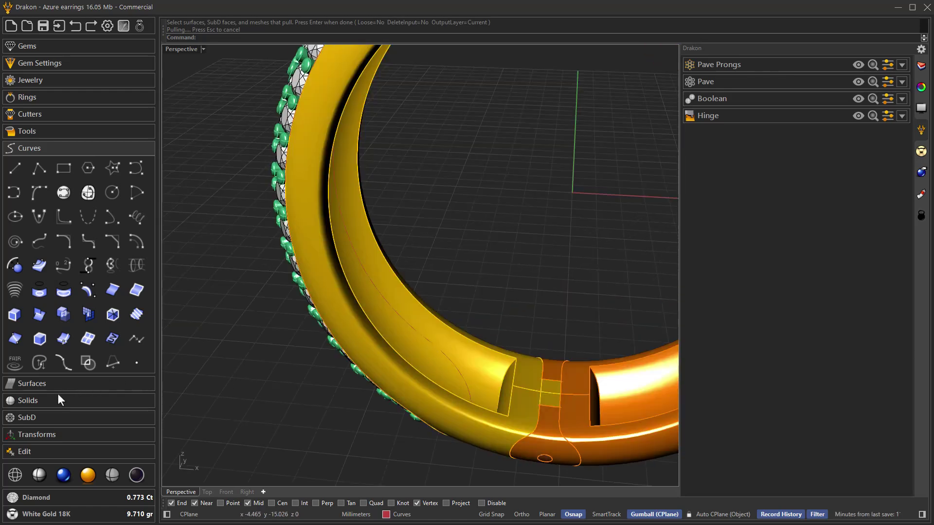
Extract a copy of the hoop's inner band surface and select the extracted surface.
left_click(48, 402)
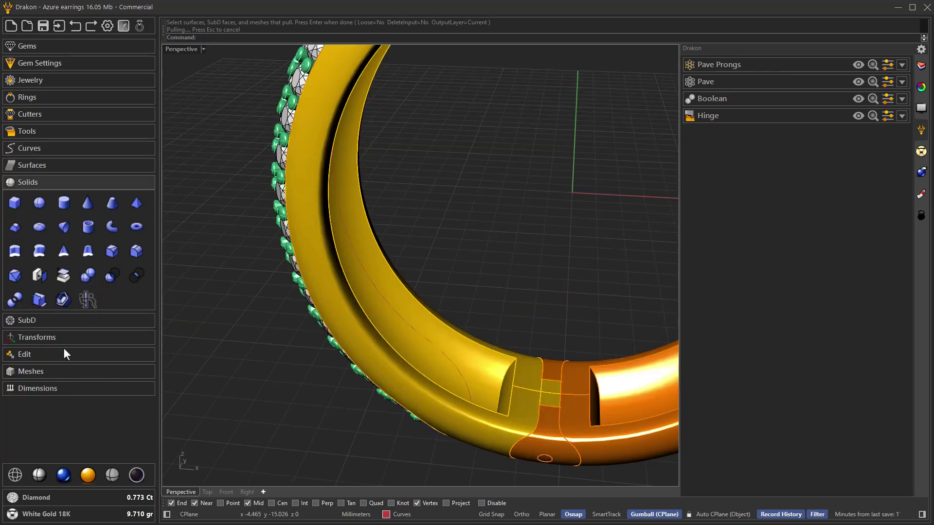
left_click(62, 278)
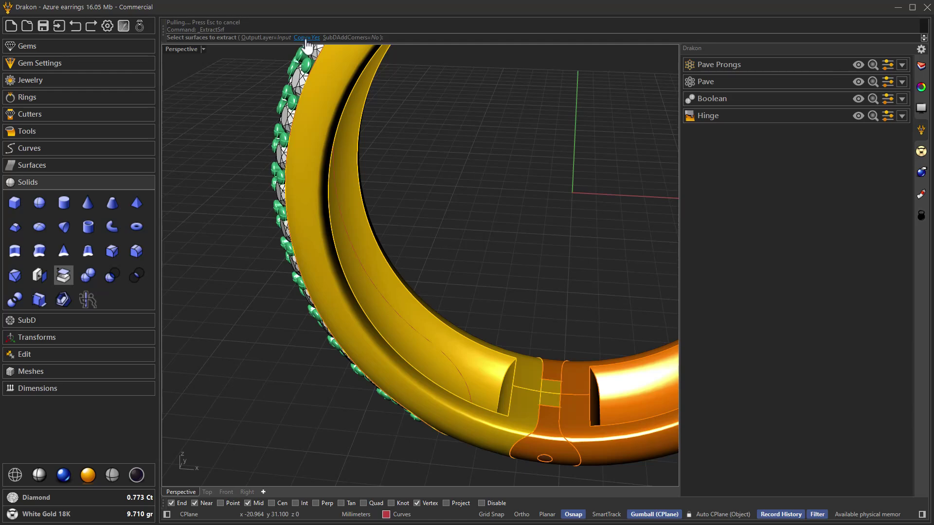
right_click_drag(368, 199, 301, 197)
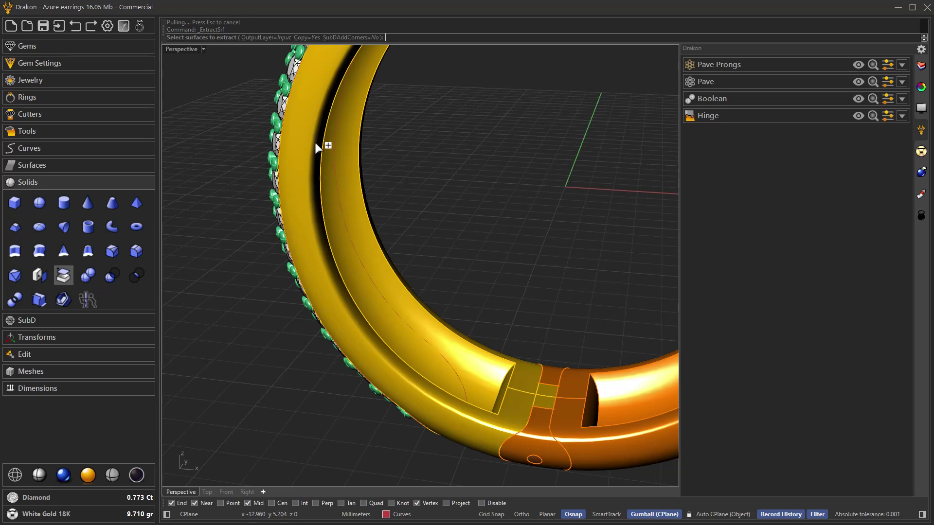
left_click(361, 241)
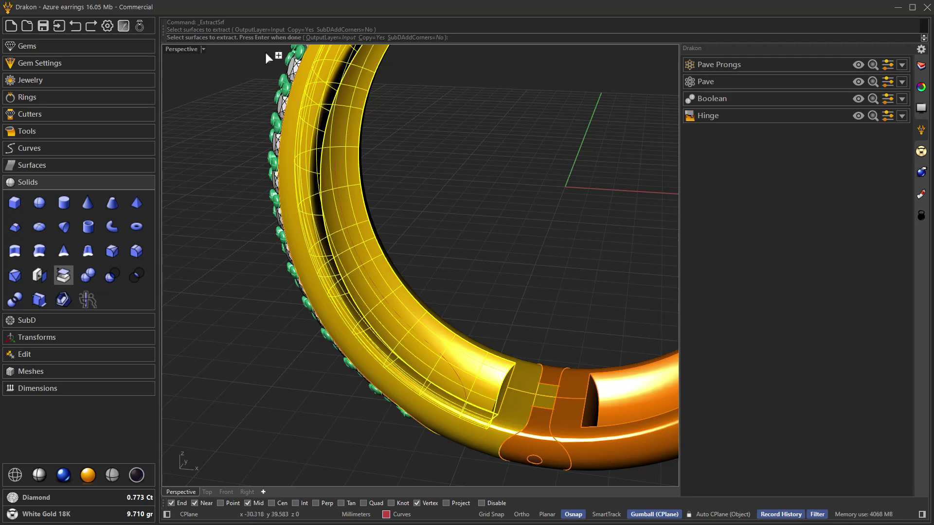
key("Return")
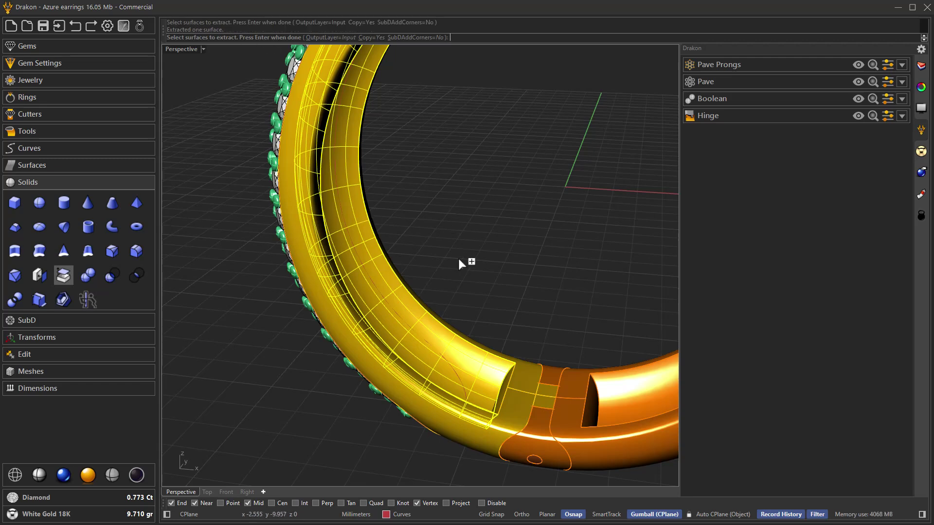
left_click(465, 271)
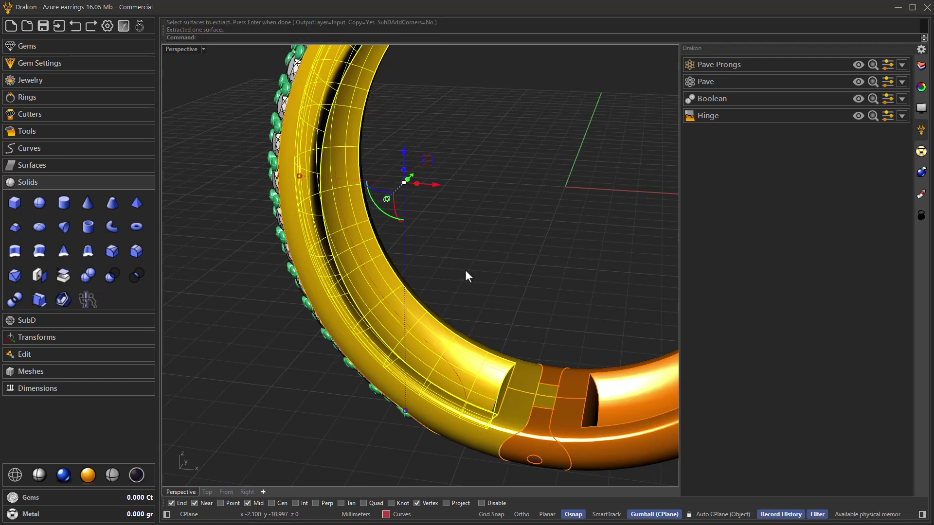
left_click(467, 359)
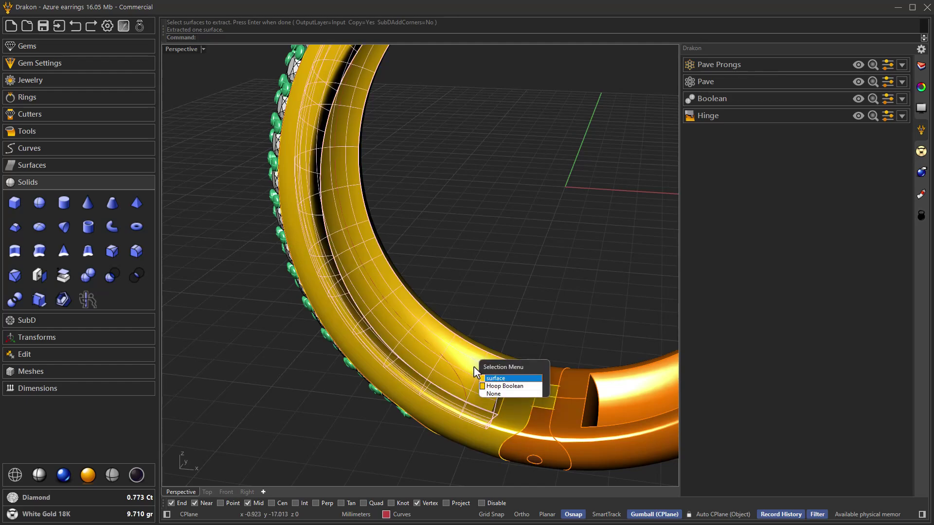
left_click(496, 379)
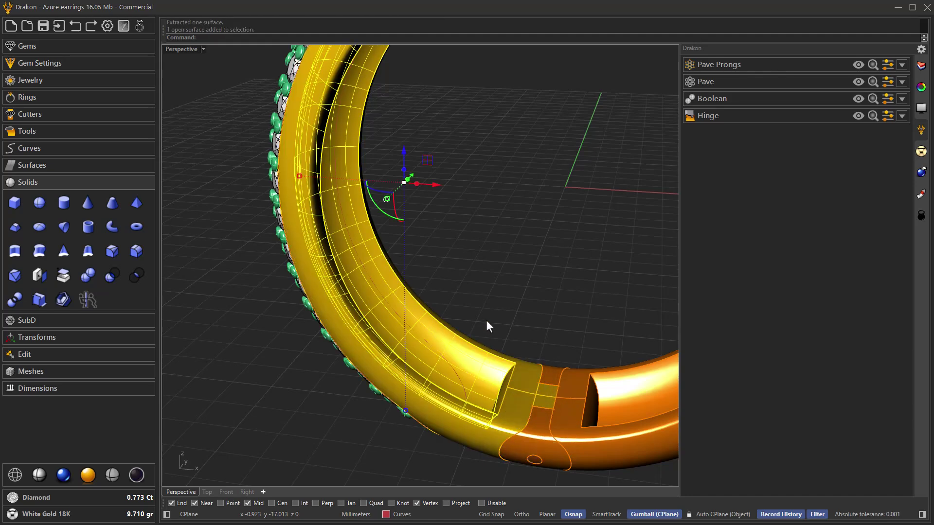
Trim the extracted inner band surface using the pulled closed curve as the cutter.
left_click(486, 319)
right_click_drag(470, 337, 453, 358)
left_click(447, 361)
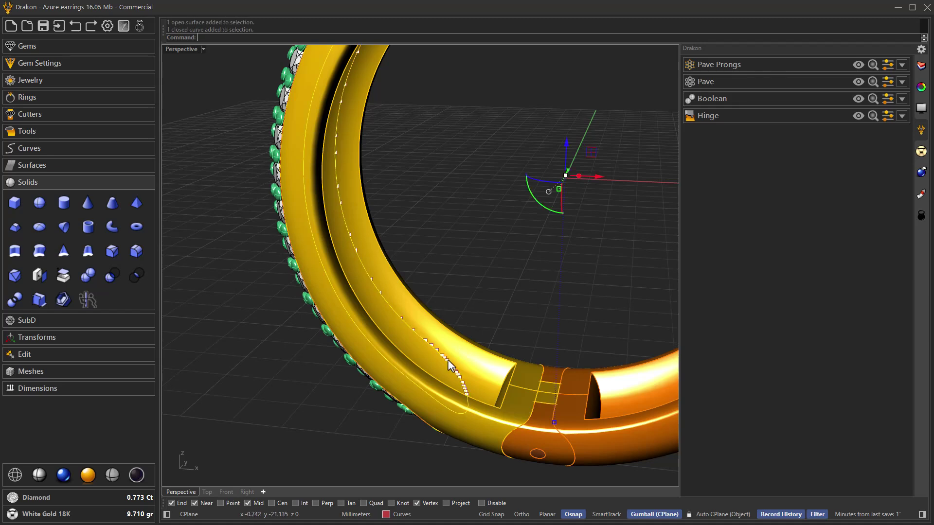
left_click(459, 301)
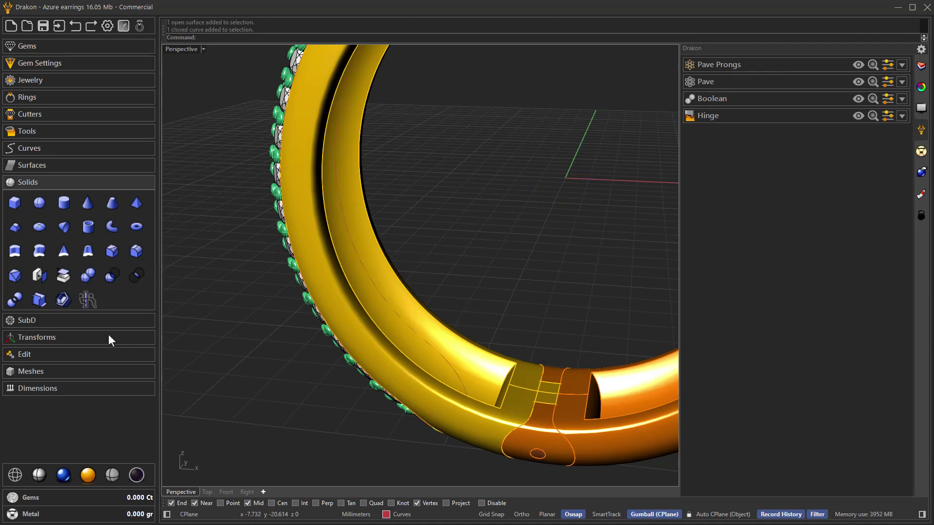
left_click(52, 353)
left_click(89, 252)
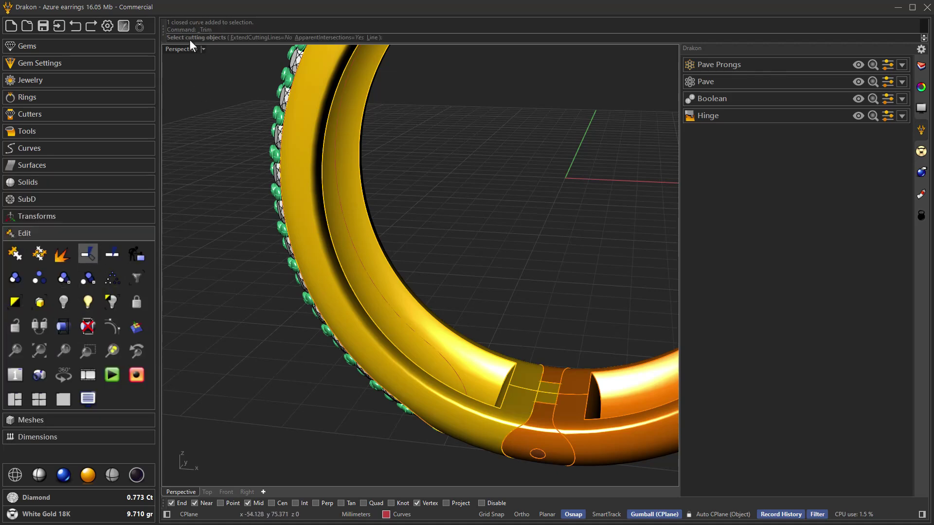
left_click(446, 360)
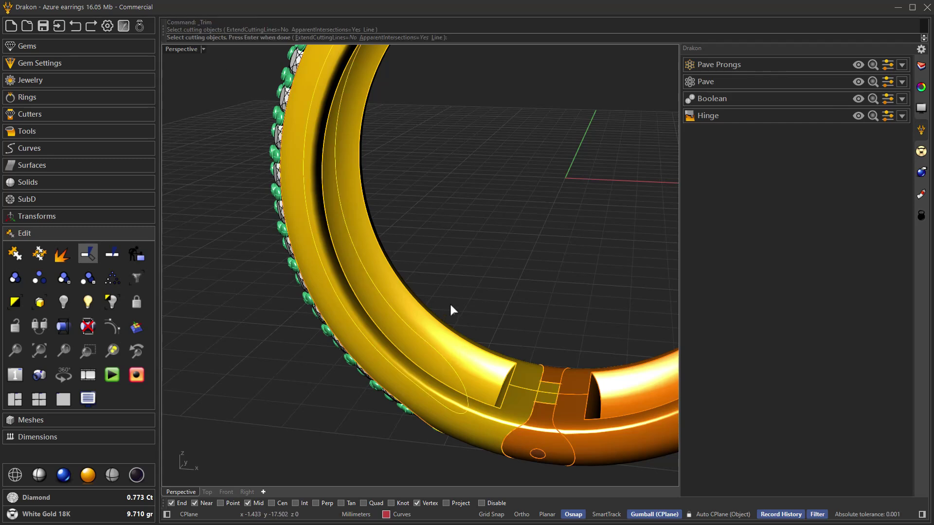
key("Return")
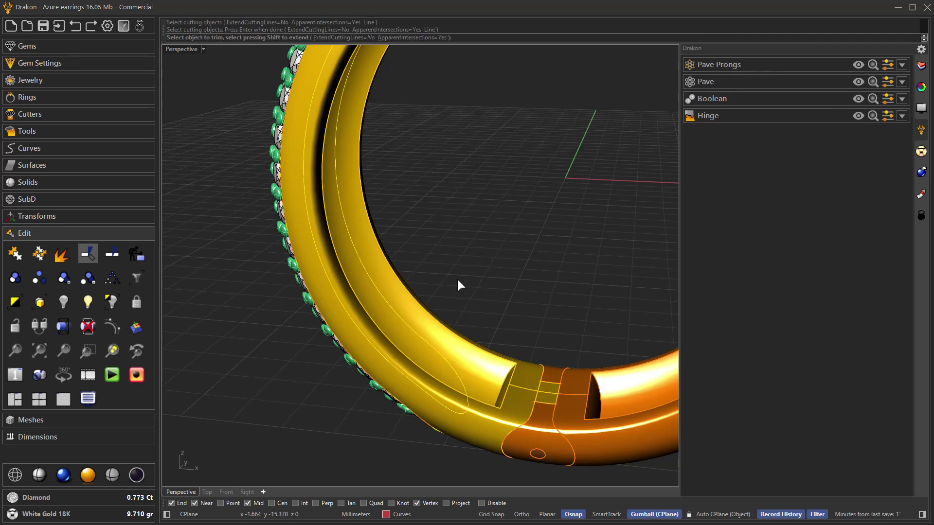
left_click(476, 372)
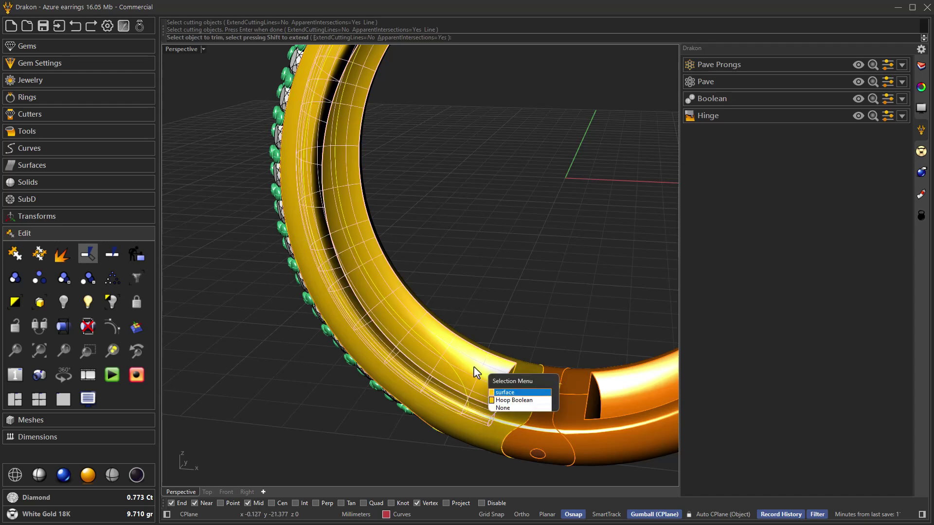
left_click(506, 393)
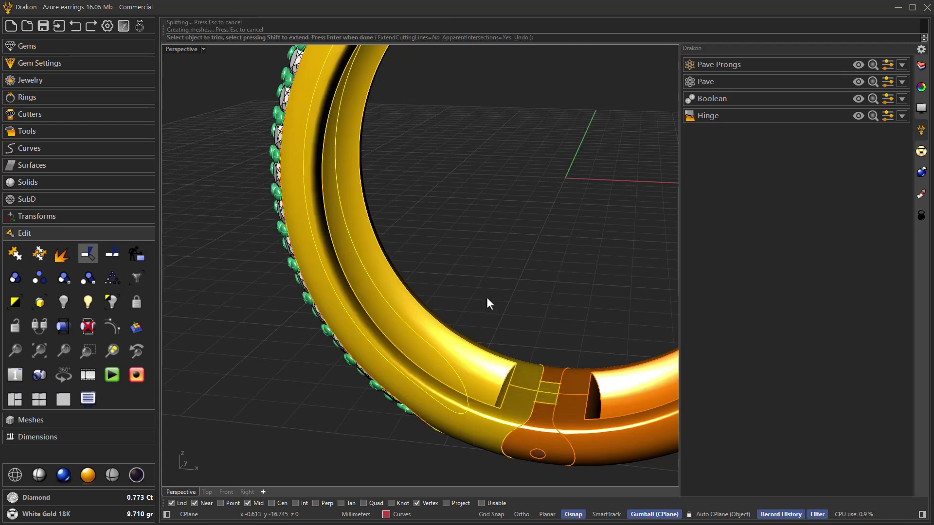
key("Return")
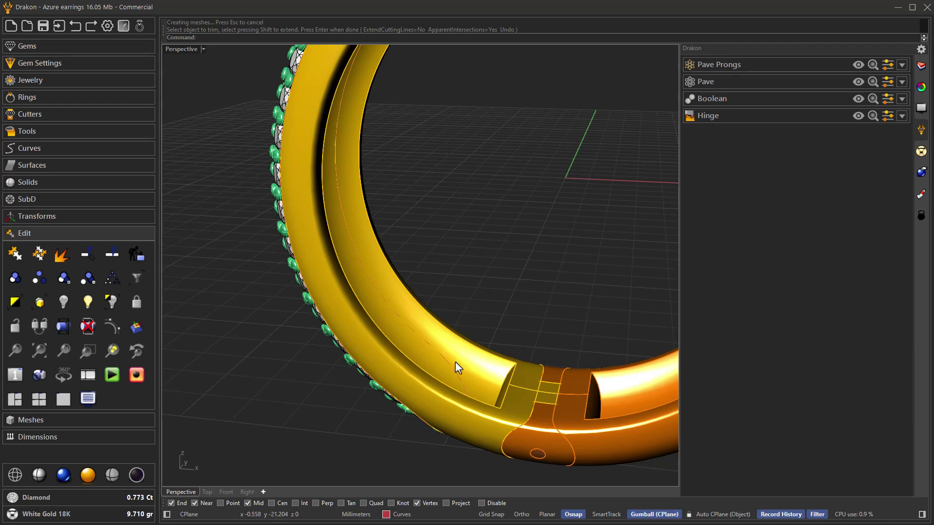
Move the trimmed inner surface onto the Jewelry layer.
left_click(448, 369)
left_click(481, 403)
mouse_move(455, 349)
right_mouse_down()
mouse_move(444, 348)
mouse_move(458, 344)
right_mouse_up()
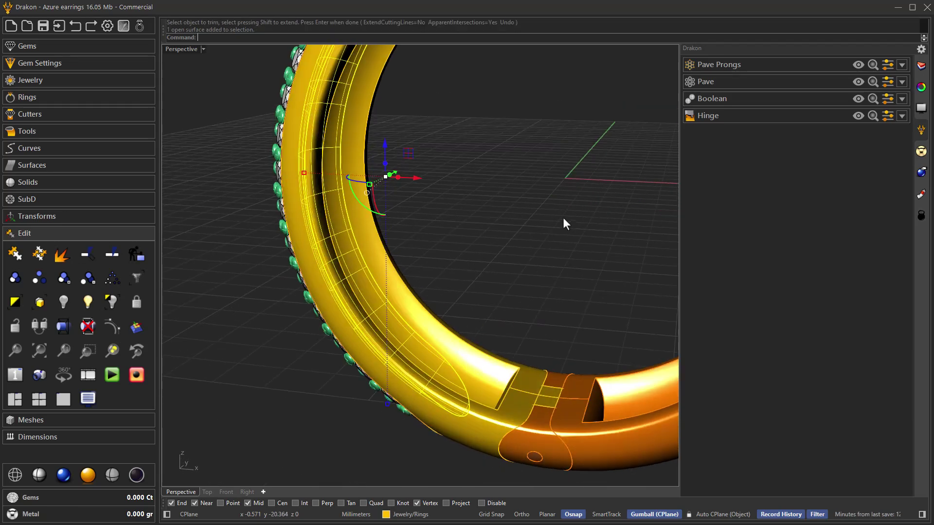
left_click(920, 66)
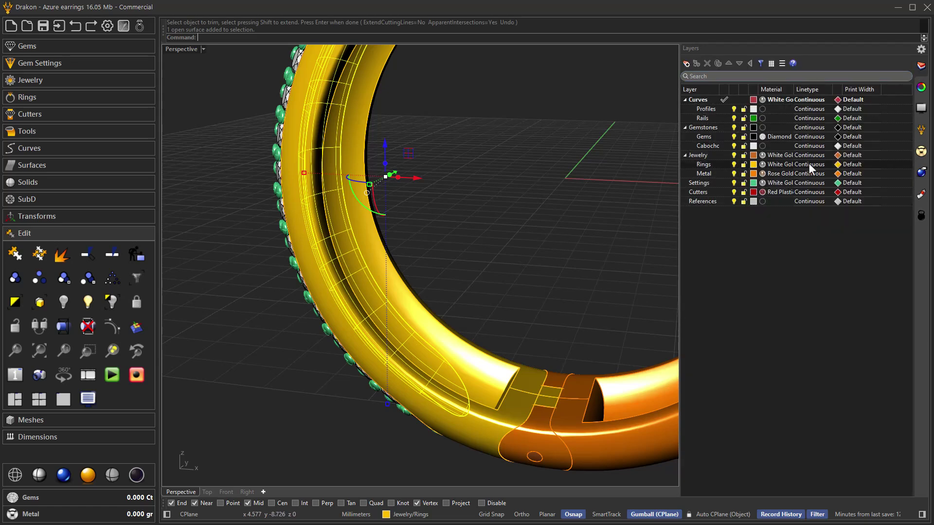
right_click(711, 154)
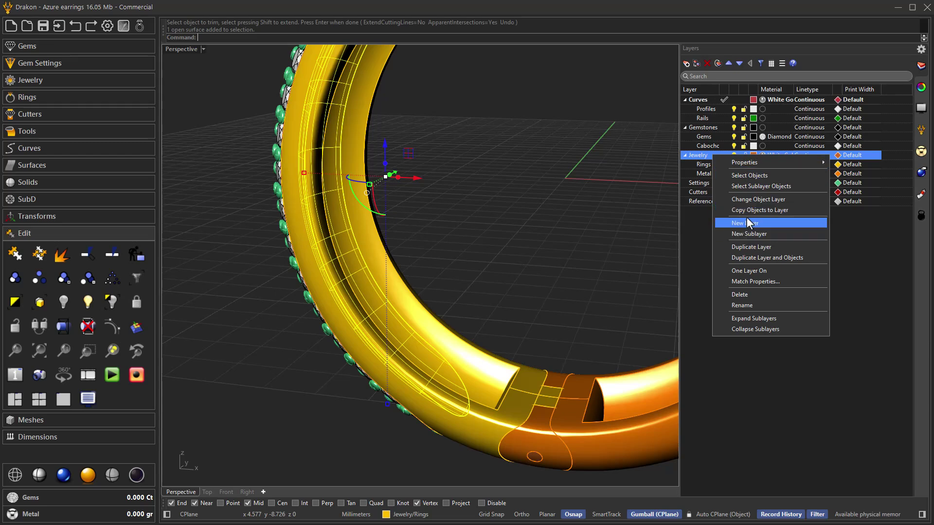
left_click(744, 199)
Inspect the trimmed inner-band patch and reselect it from the overlapping candidates.
left_click(554, 320)
right_click_drag(458, 359, 403, 392)
scroll(402, 392, "up", 5)
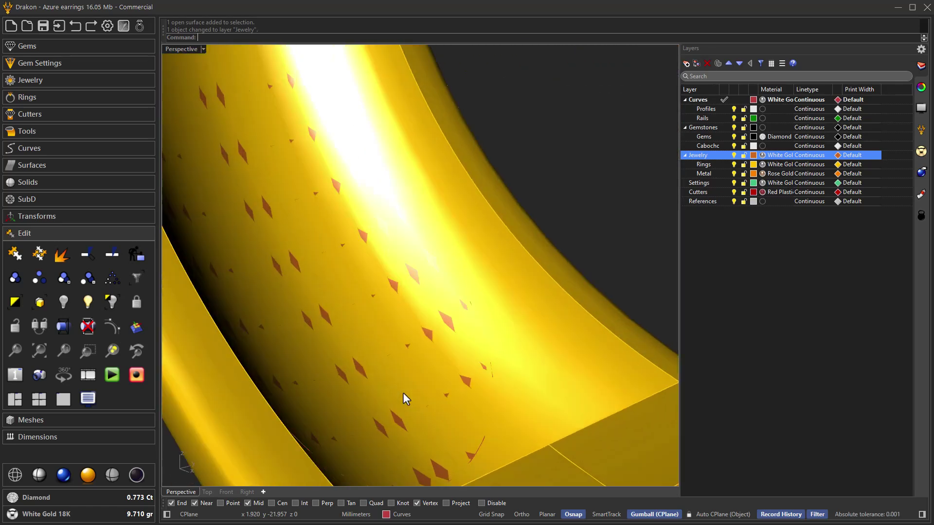
right_click_drag(433, 345, 349, 196)
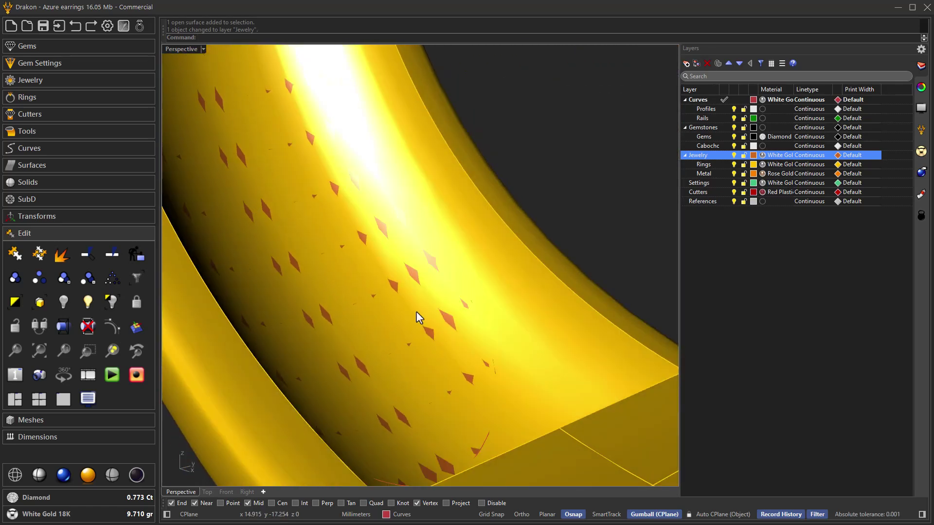
scroll(418, 316, "down", 3)
left_click(433, 326)
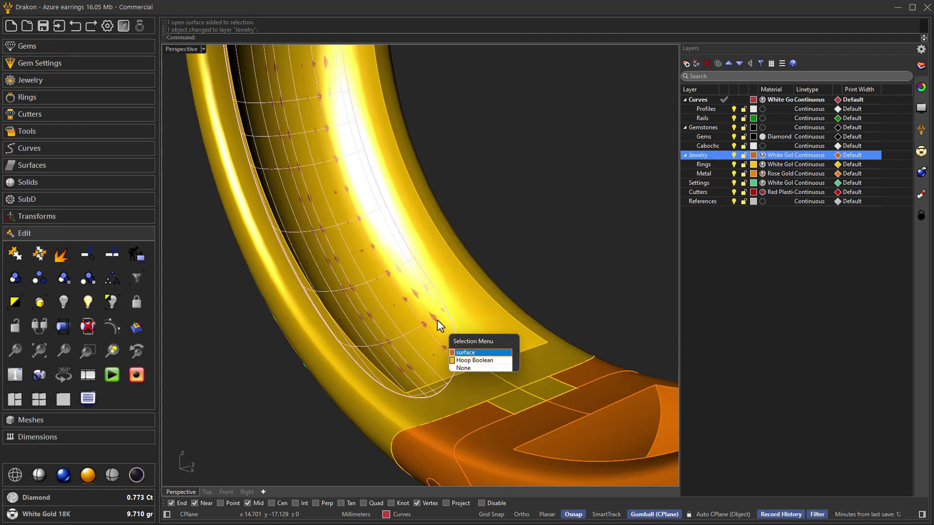
left_click(461, 356)
scroll(458, 348, "down", 4)
right_click_drag(458, 347, 459, 316)
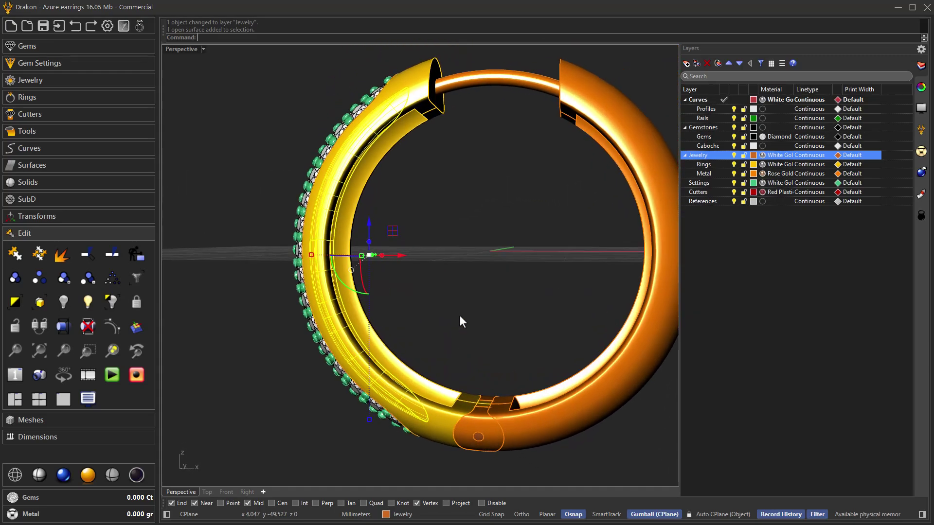
Start a new Azure Cutters pattern using the earring's Brilliant gems.
key("Escape")
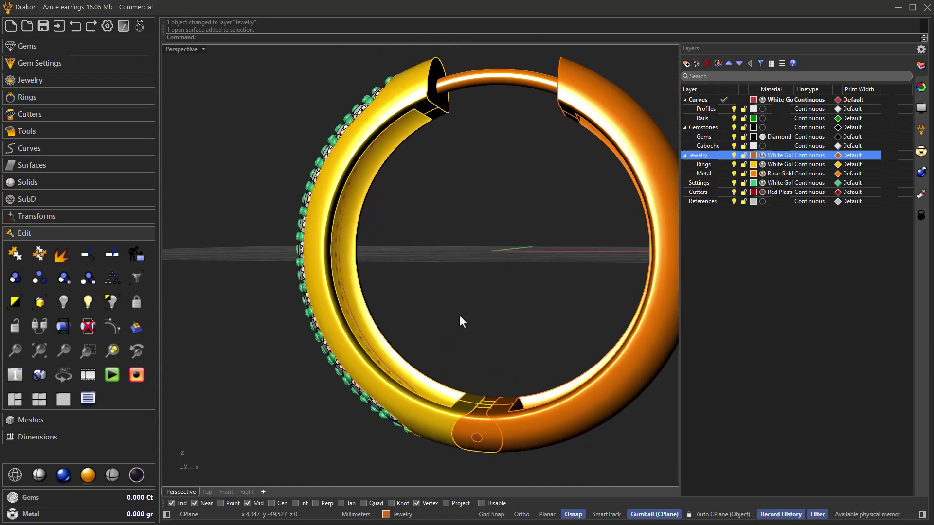
mouse_move(457, 315)
right_mouse_down()
mouse_move(436, 311)
mouse_move(425, 290)
mouse_move(445, 305)
right_mouse_up()
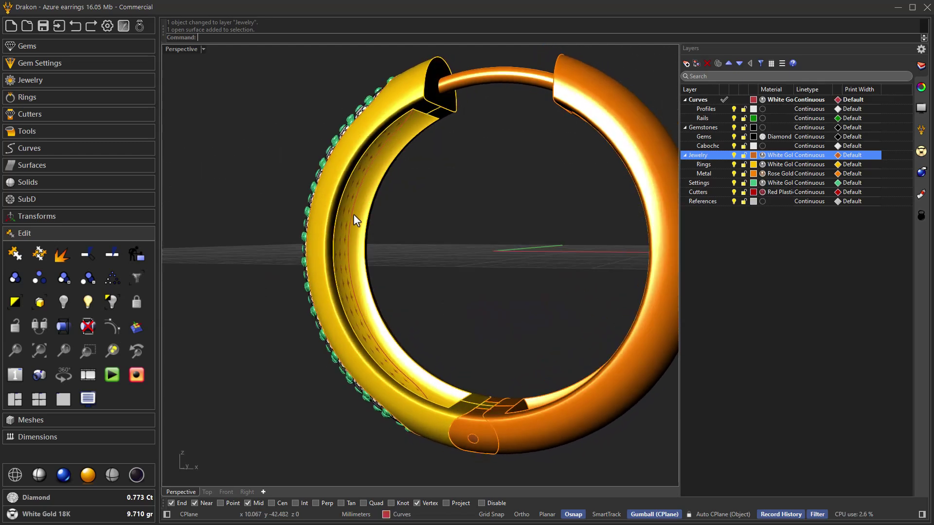
left_click(61, 135)
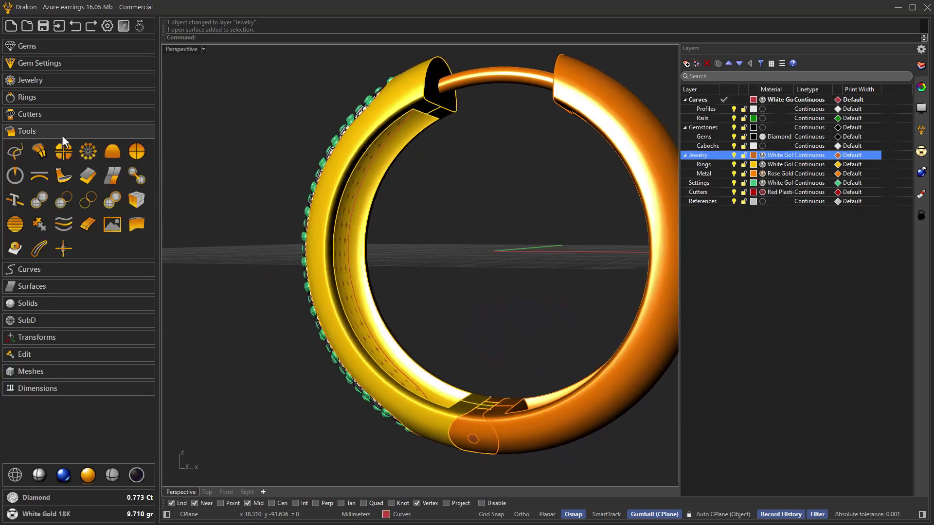
left_click(71, 115)
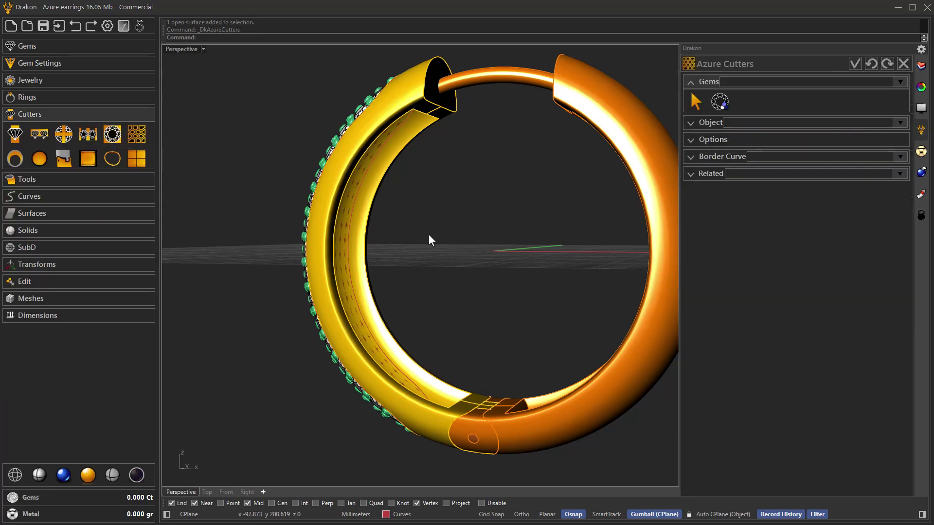
left_click(722, 103)
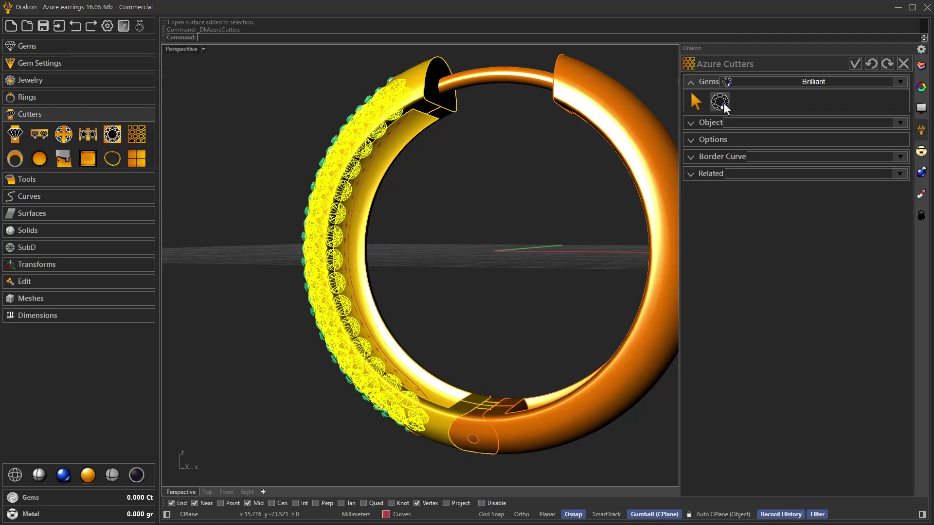
Pick the trimmed inner-band surface as the pattern's target object.
left_click(696, 122)
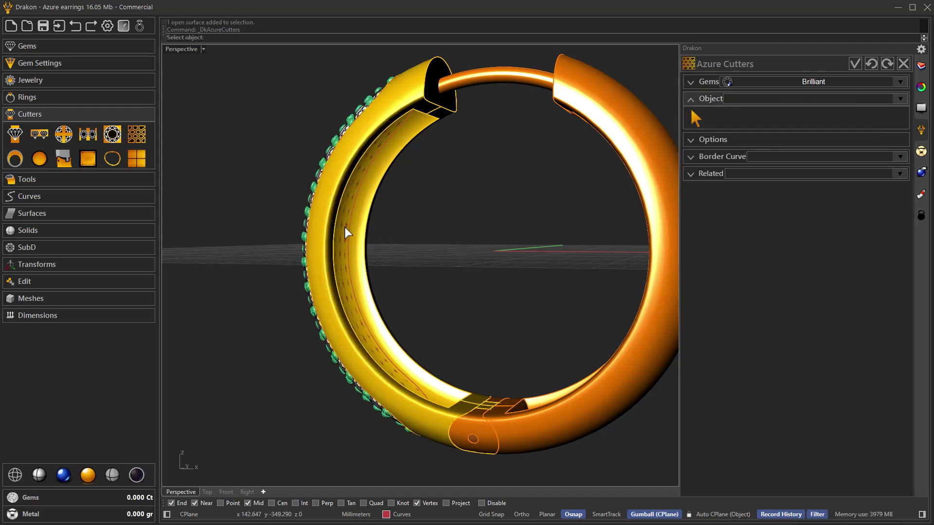
right_click_drag(343, 230, 319, 238)
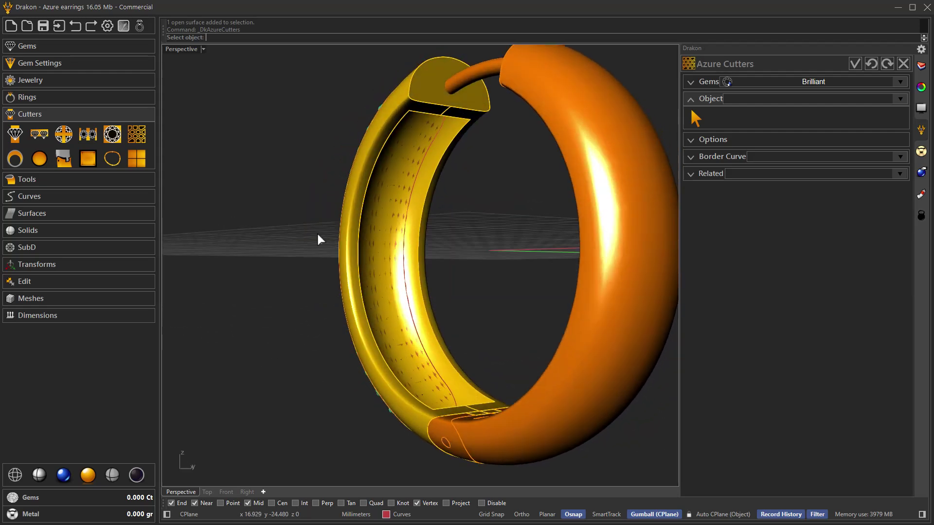
left_click(402, 308)
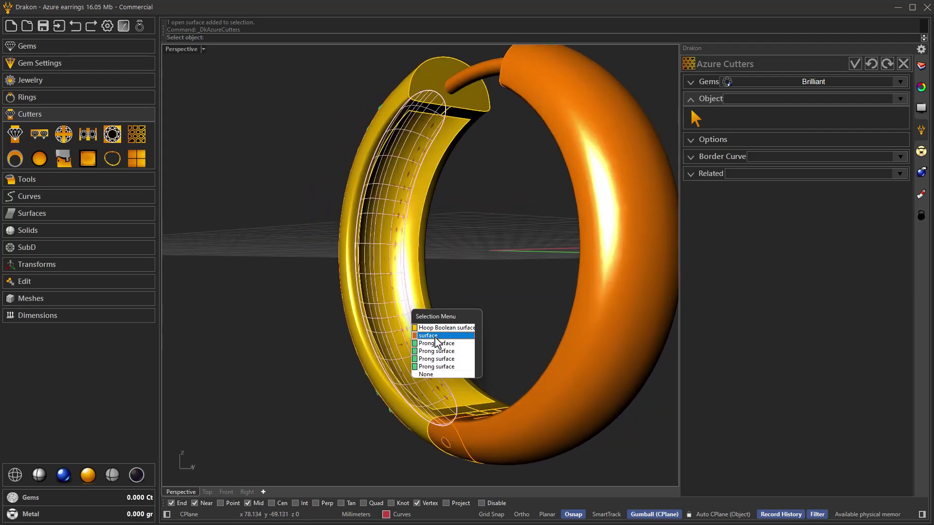
left_click(436, 336)
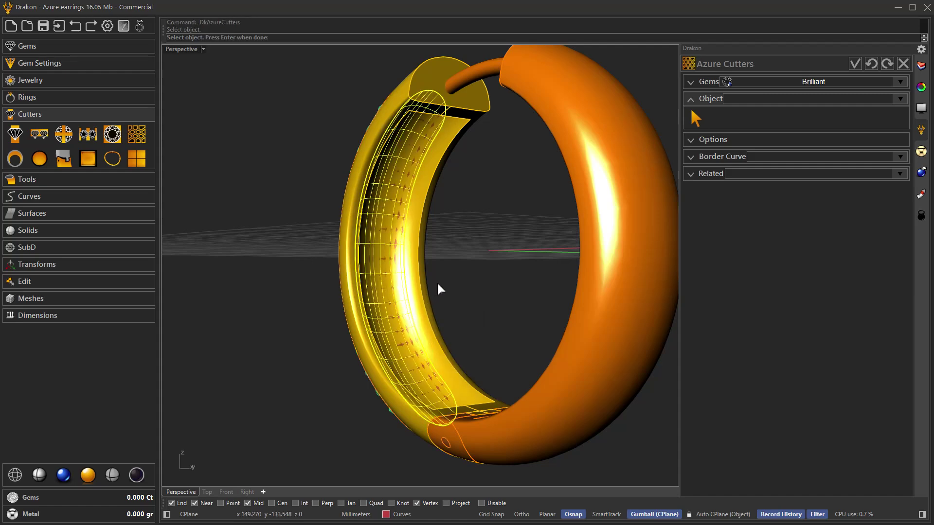
key("Return")
Orbit and zoom around the earring to inspect the red honeycomb cutters on the inner patch.
mouse_move(445, 291)
right_mouse_down()
mouse_move(323, 302)
mouse_move(308, 337)
mouse_move(308, 327)
mouse_move(360, 302)
mouse_move(393, 313)
mouse_move(459, 309)
mouse_move(450, 294)
right_mouse_up()
scroll(410, 308, "up", 5)
scroll(355, 301, "down", 5)
scroll(369, 263, "up", 8)
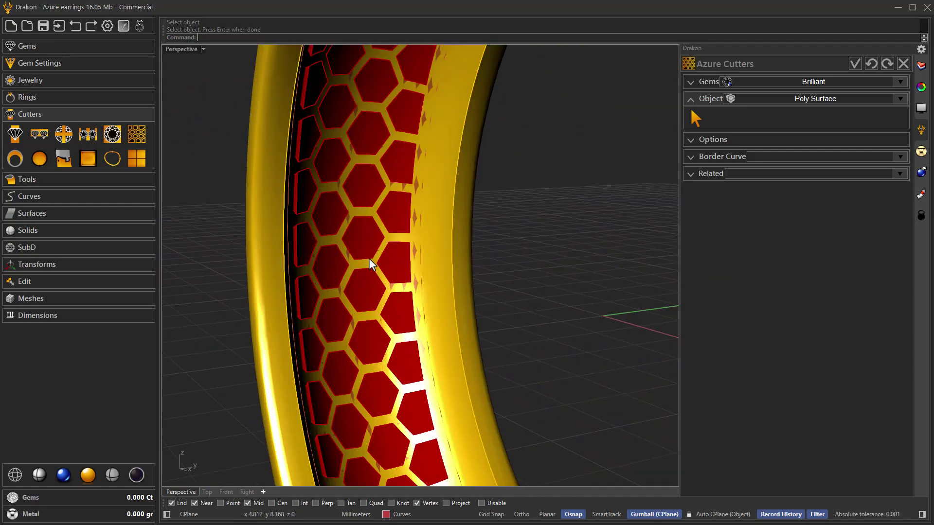
scroll(347, 213, "down", 8)
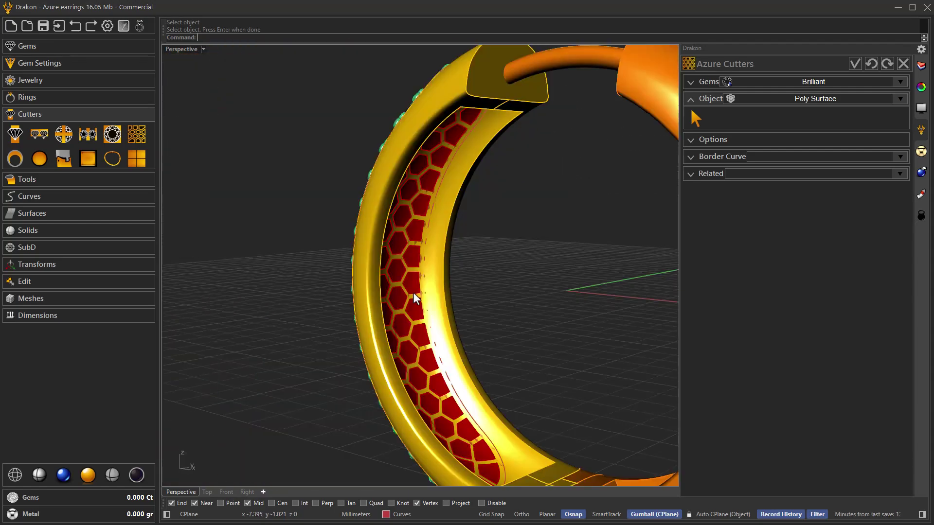
mouse_move(413, 293)
right_mouse_down()
mouse_move(419, 193)
mouse_move(409, 261)
mouse_move(415, 296)
right_mouse_up()
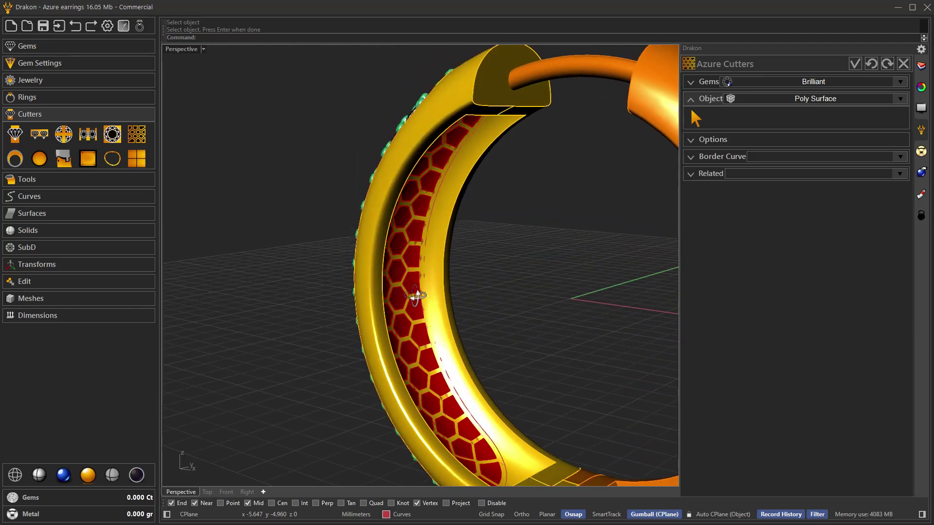
scroll(421, 311, "down", 5)
scroll(440, 359, "up", 8)
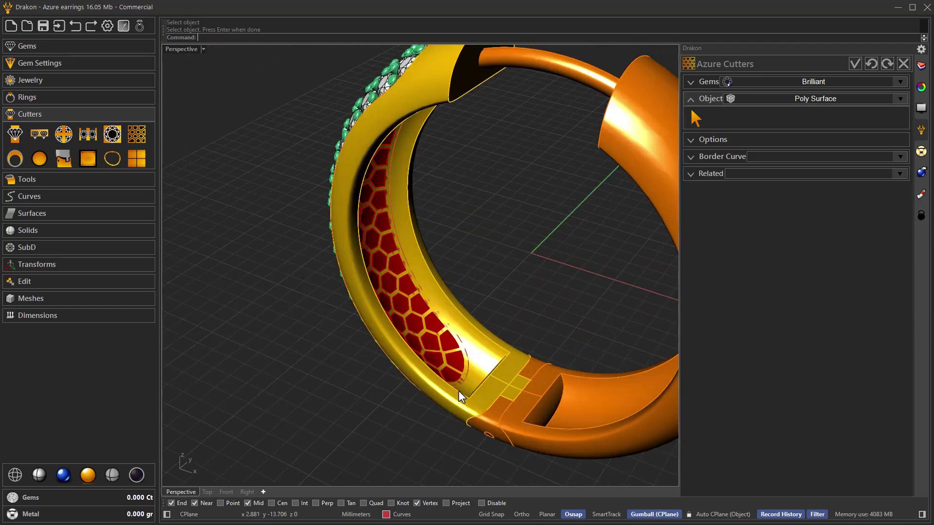
right_click_drag(443, 370, 451, 313)
scroll(431, 375, "up", 5)
scroll(474, 347, "down", 5)
scroll(446, 340, "down", 5)
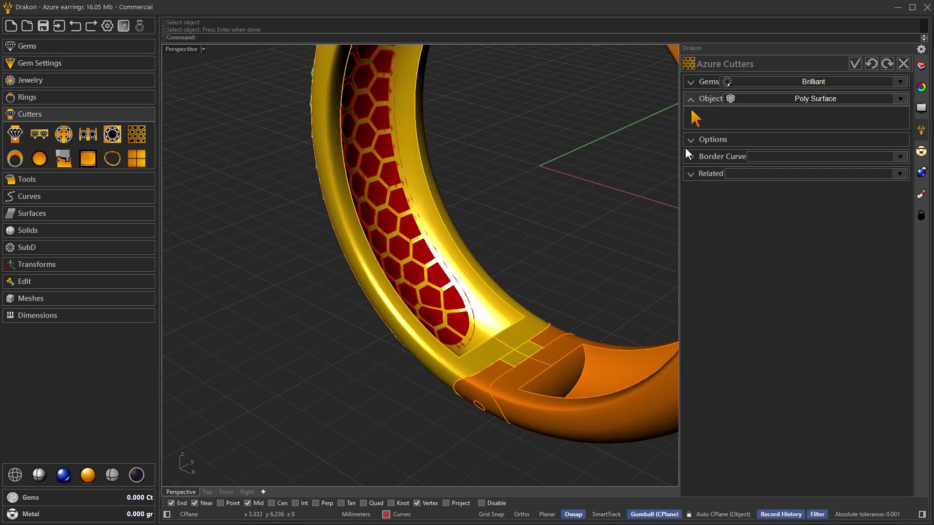
Lower the honeycomb Cell Wall and Margin to 0.10 each and zoom in on the cutters.
left_click(702, 140)
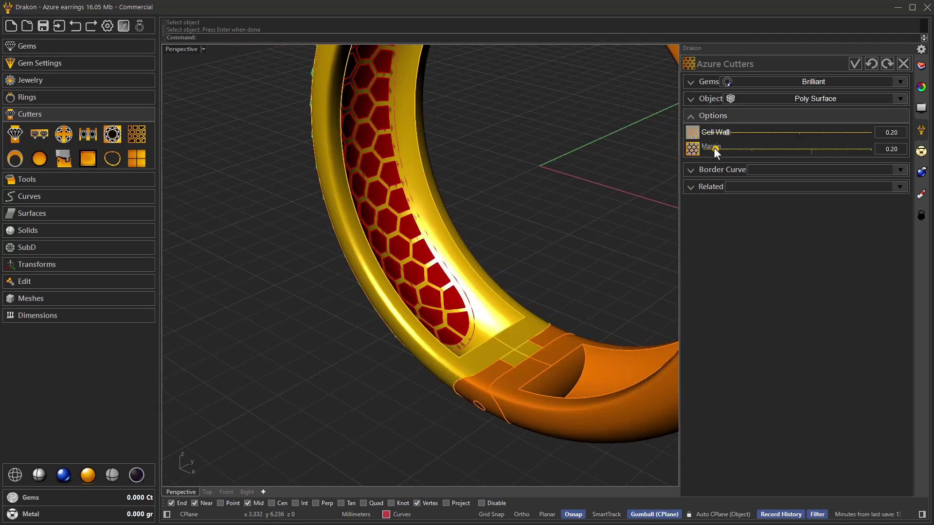
left_click(703, 148)
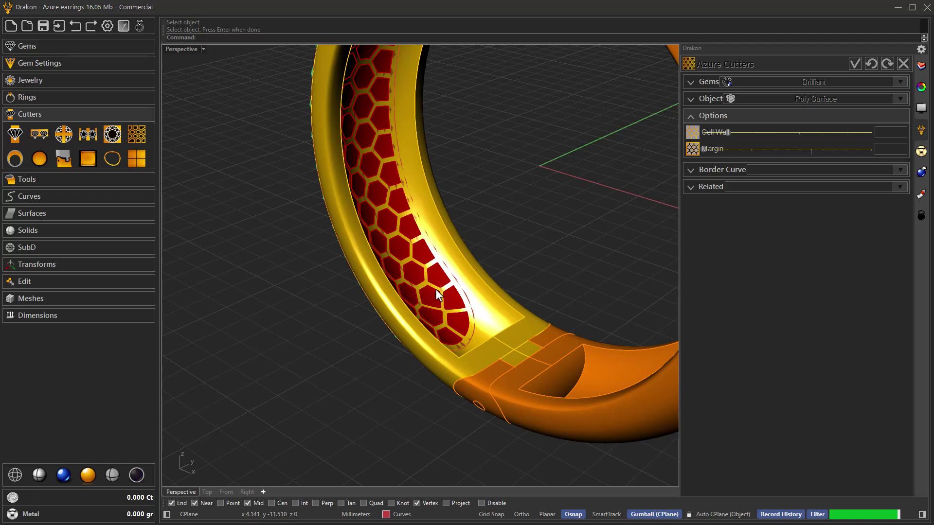
left_click_drag(729, 131, 726, 136)
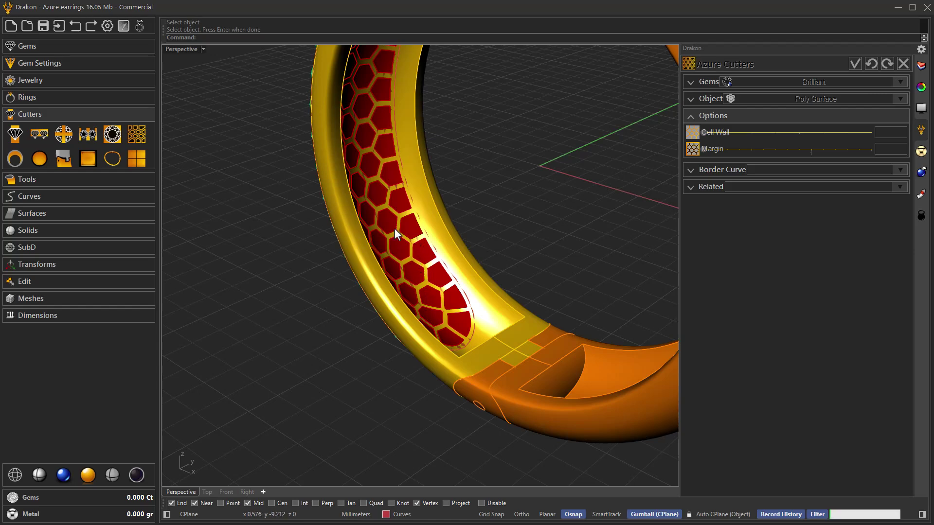
right_click_drag(390, 226, 413, 242)
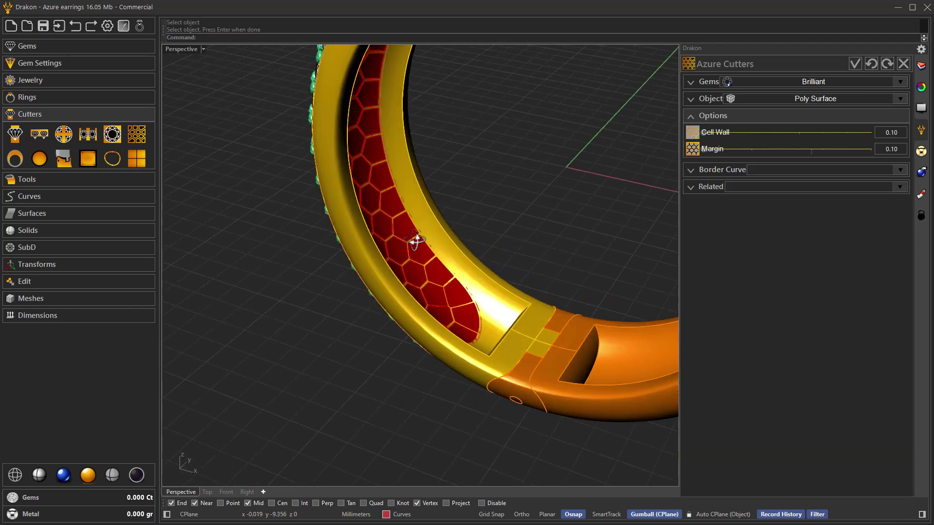
scroll(409, 245, "up", 5)
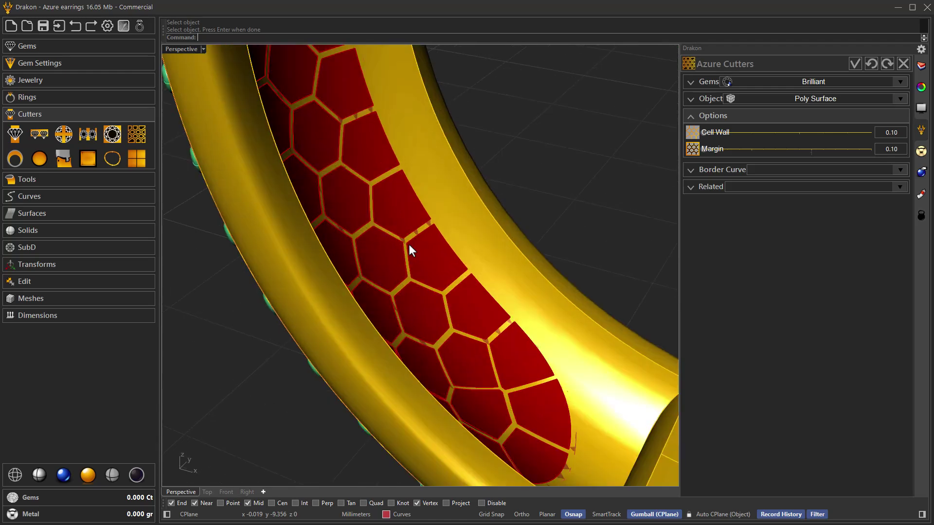
Apply the honeycomb Azure Cutters settings and inspect the red inlay on the band.
left_click(854, 64)
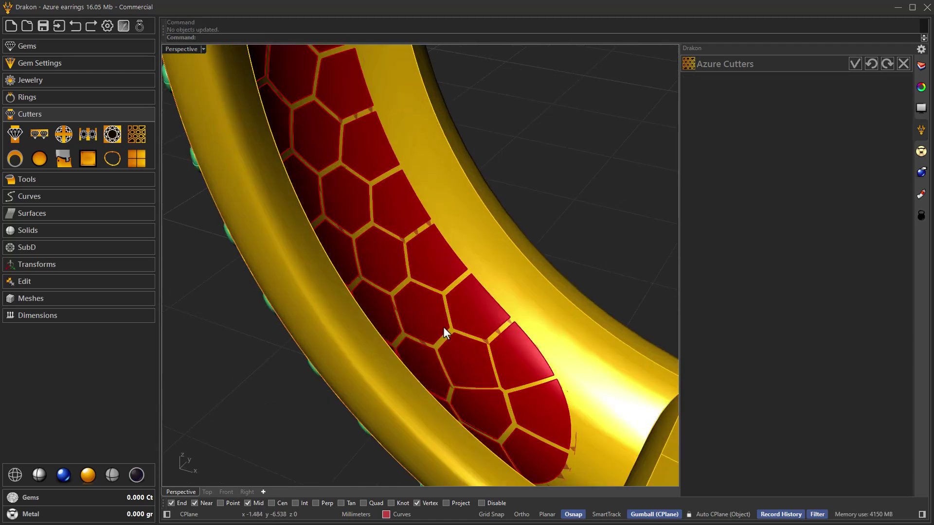
scroll(446, 333, "down", 3)
right_click_drag(446, 334, 497, 363)
scroll(498, 363, "up", 5)
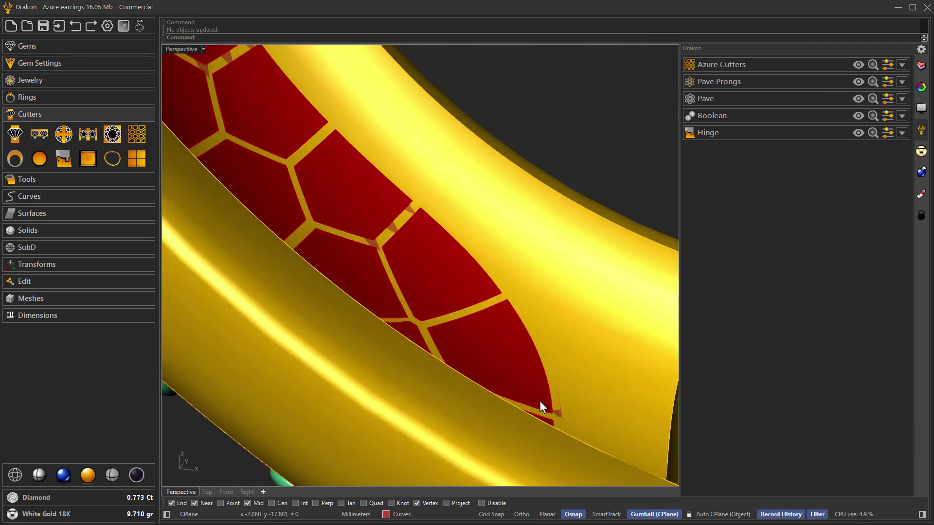
Hide the closed border curve around the inlay.
left_click(558, 415)
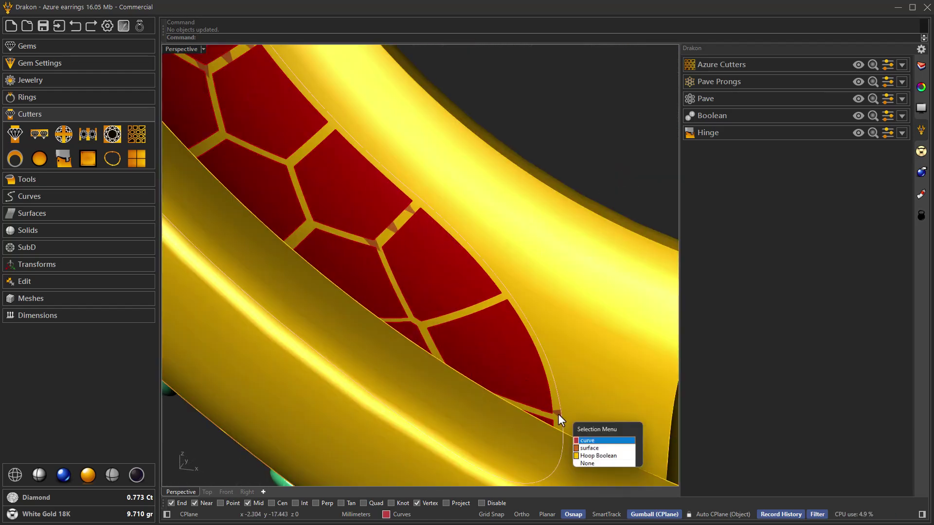
left_click(590, 441)
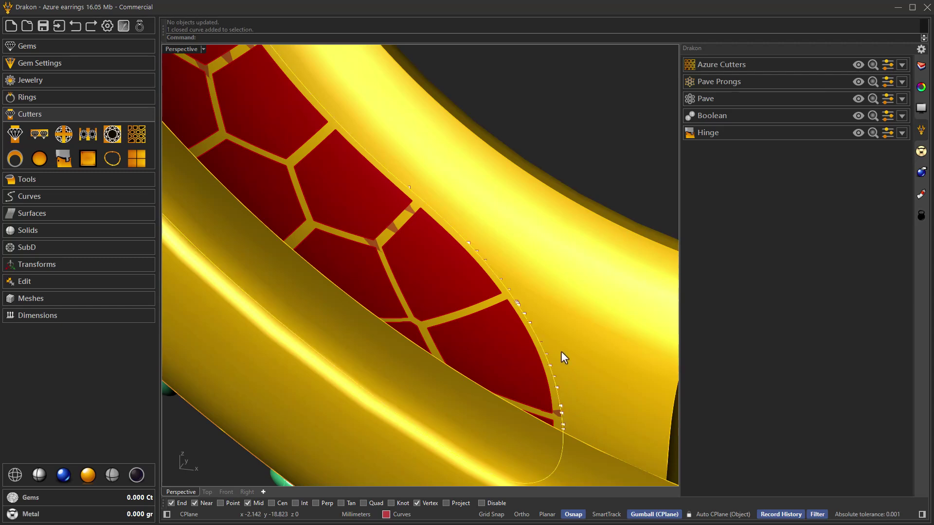
middle_click(562, 351)
left_click(574, 362)
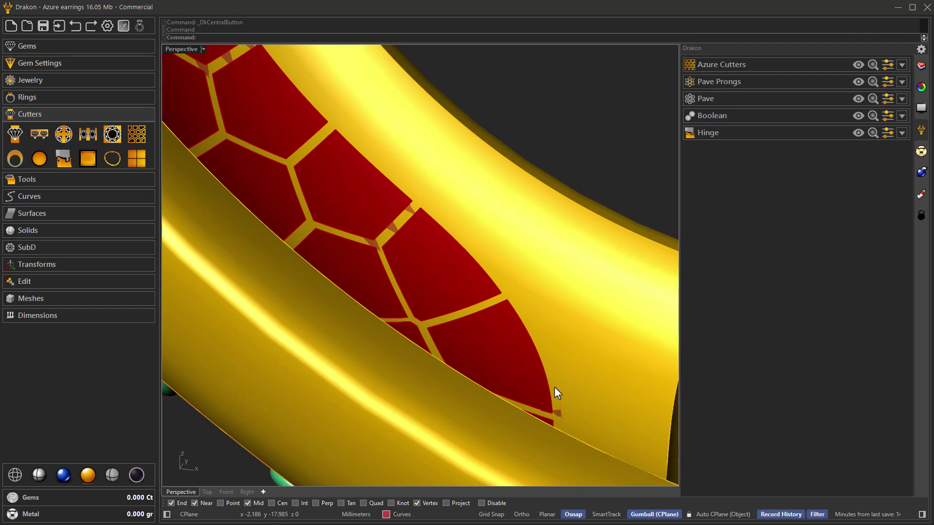
Select the trimmed inner-band surface for hiding, leaving the red honeycomb cutters visible.
left_click(556, 413)
left_click(589, 437)
middle_click(578, 392)
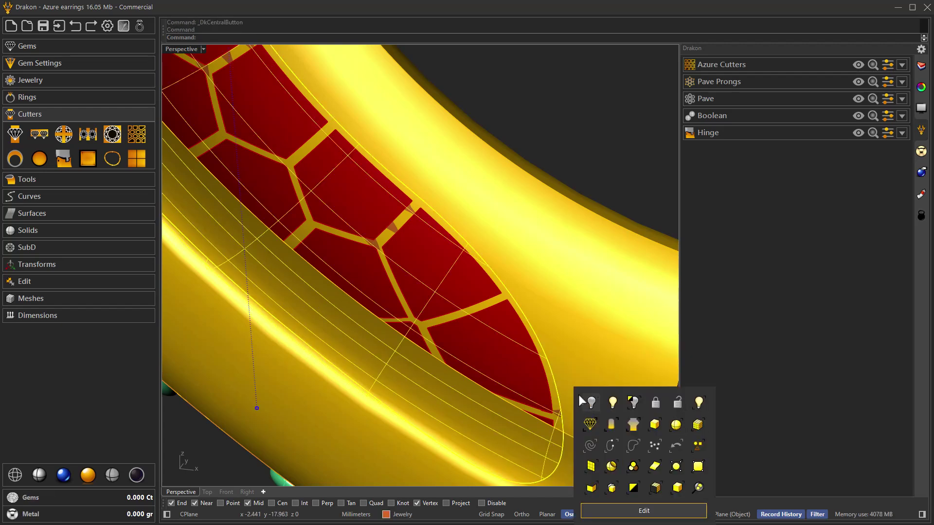
right_click_drag(563, 358, 534, 349)
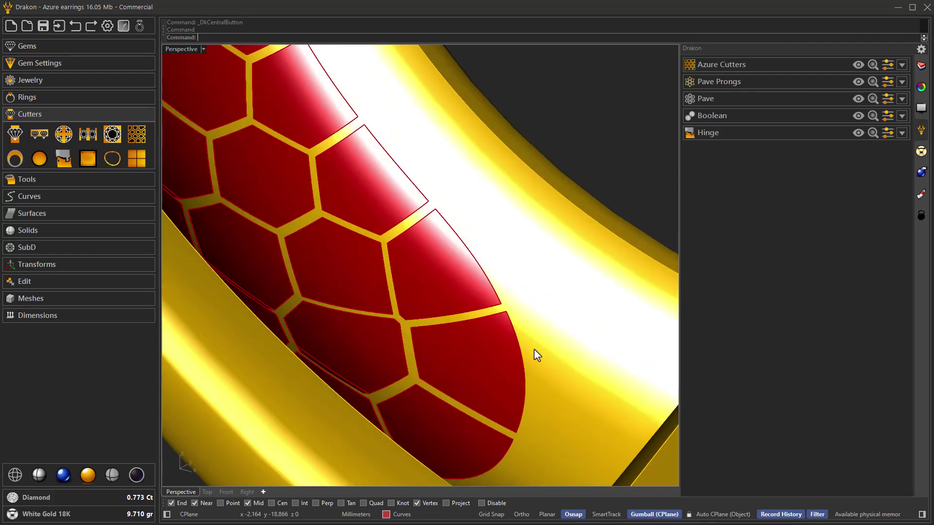
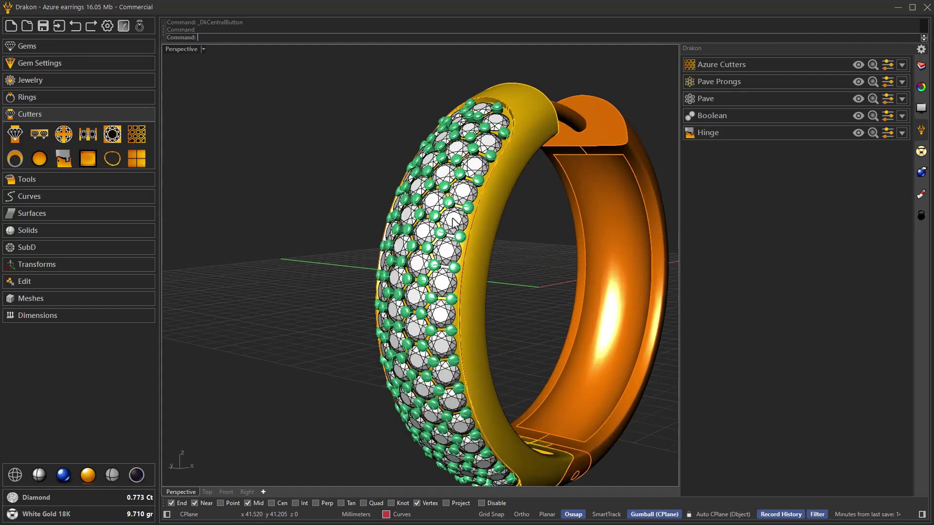
Orbit the earring to a side-on view and open the Gem Cutter tool.
right_click_drag(461, 232, 479, 245)
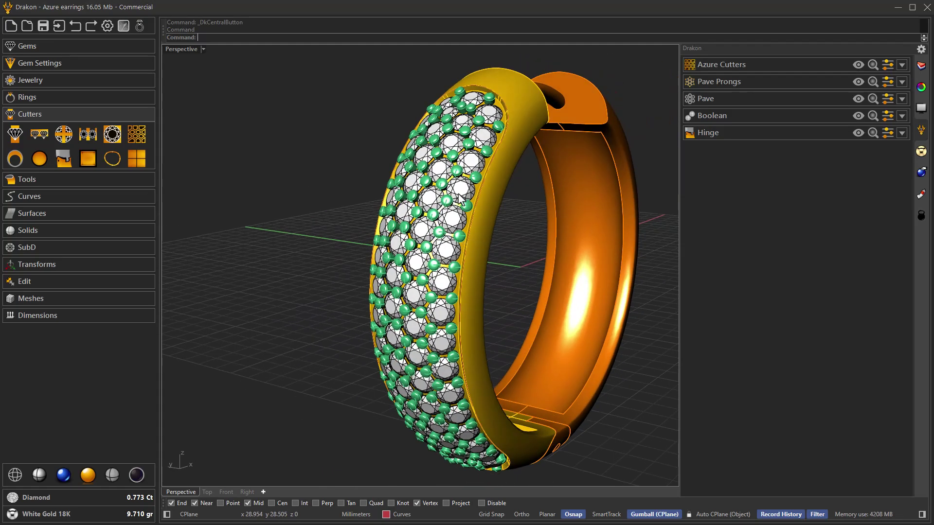
right_click_drag(468, 284, 396, 288)
scroll(341, 278, "down", 3)
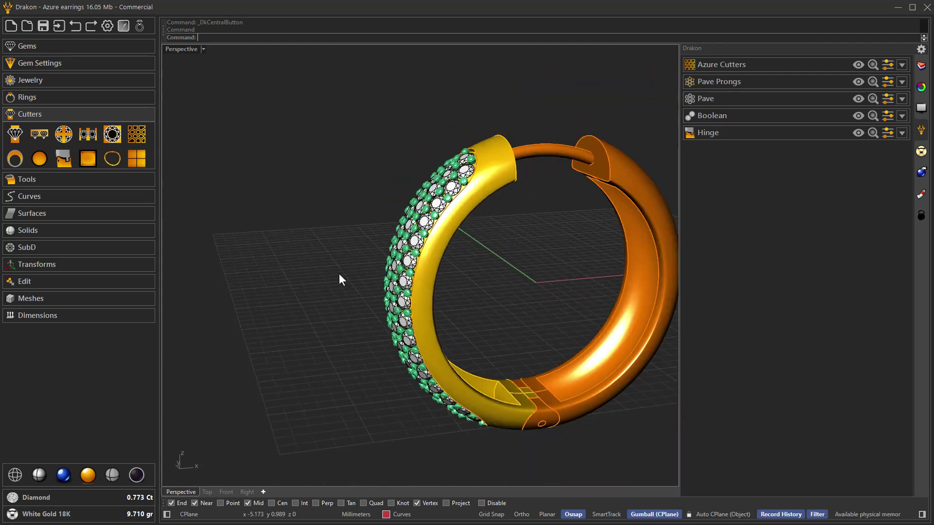
right_click_drag(460, 302, 452, 309)
left_click(11, 140)
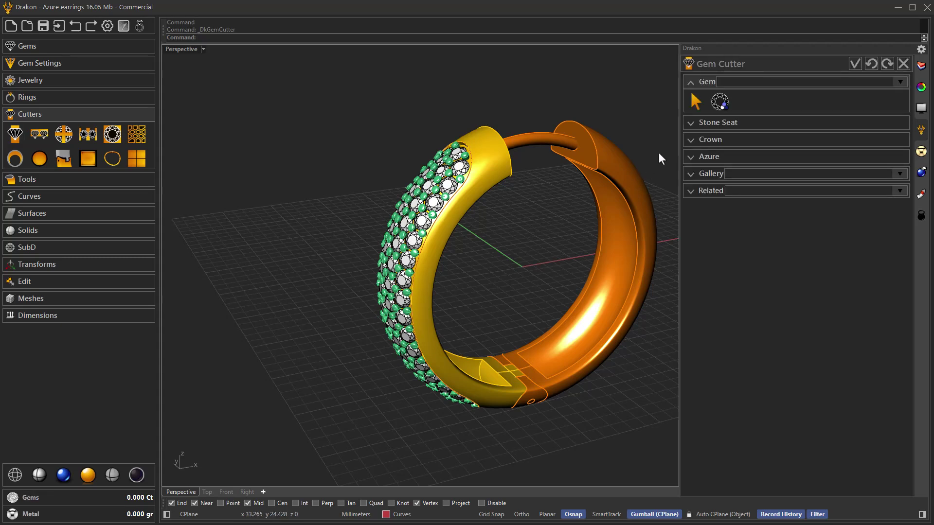
Pick the pavé gems and create Brilliant cutters with Stone Seat Taper 0.40.
left_click(717, 101)
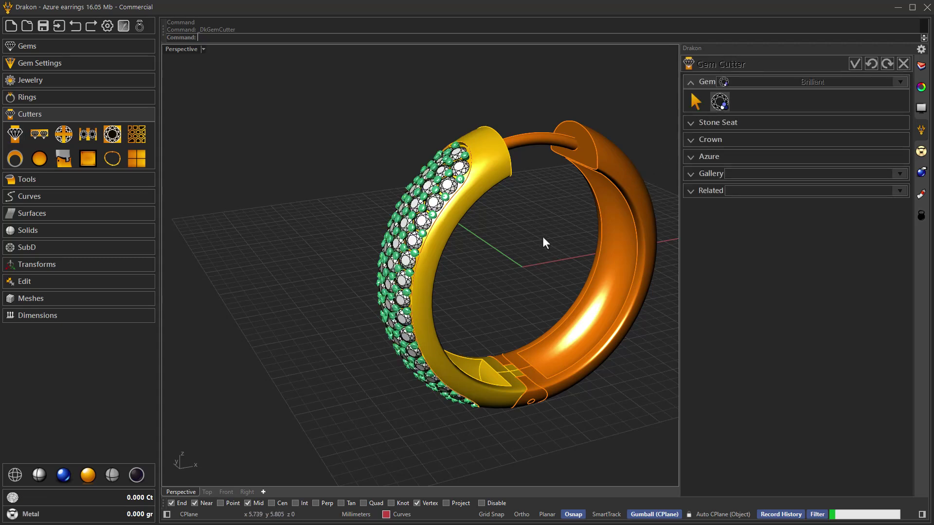
right_click_drag(510, 252, 529, 260)
left_click(722, 123)
right_click_drag(660, 190, 441, 193)
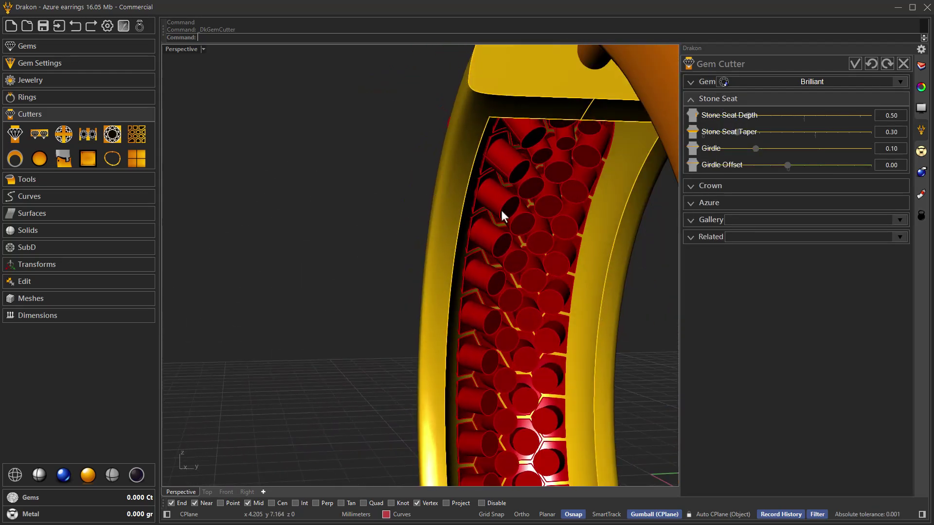
scroll(501, 210, "up", 6)
left_click(754, 130)
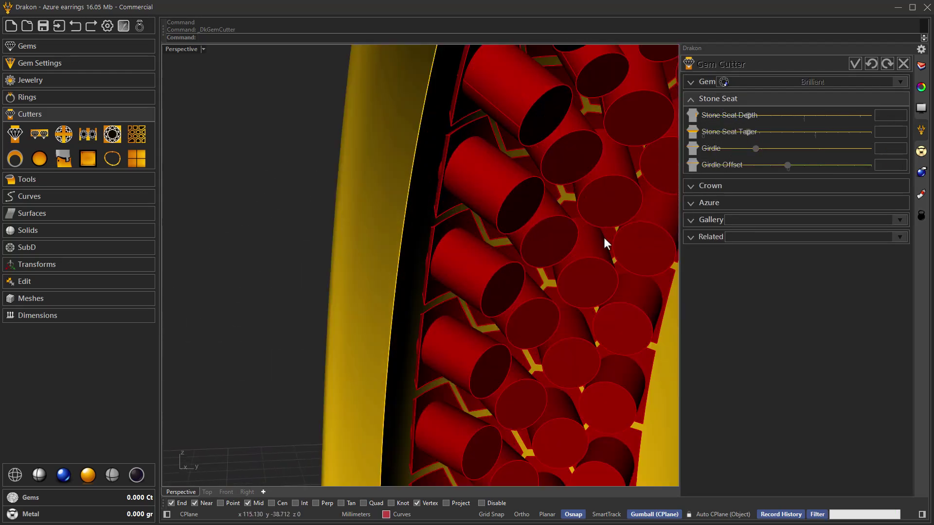
right_click_drag(459, 260, 448, 237)
right_click_drag(548, 240, 451, 271)
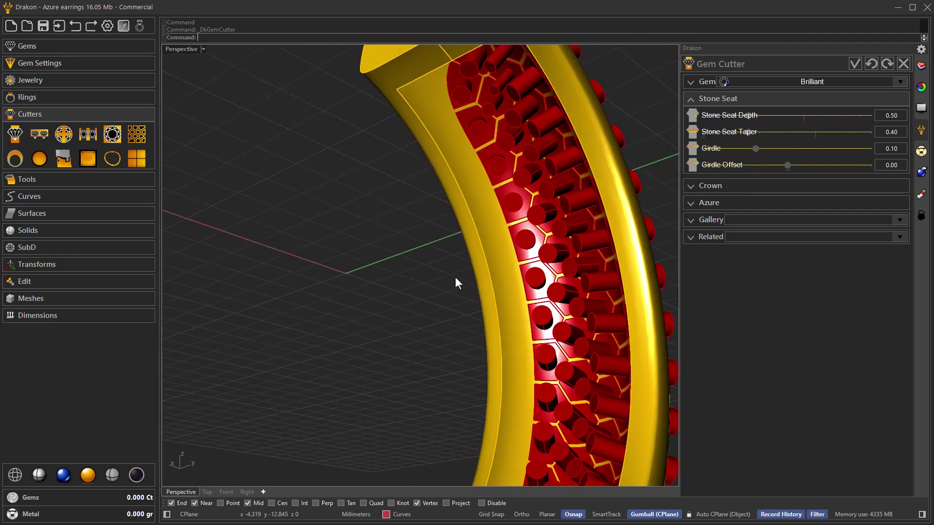
scroll(457, 282, "up", 3)
scroll(462, 288, "up", 3)
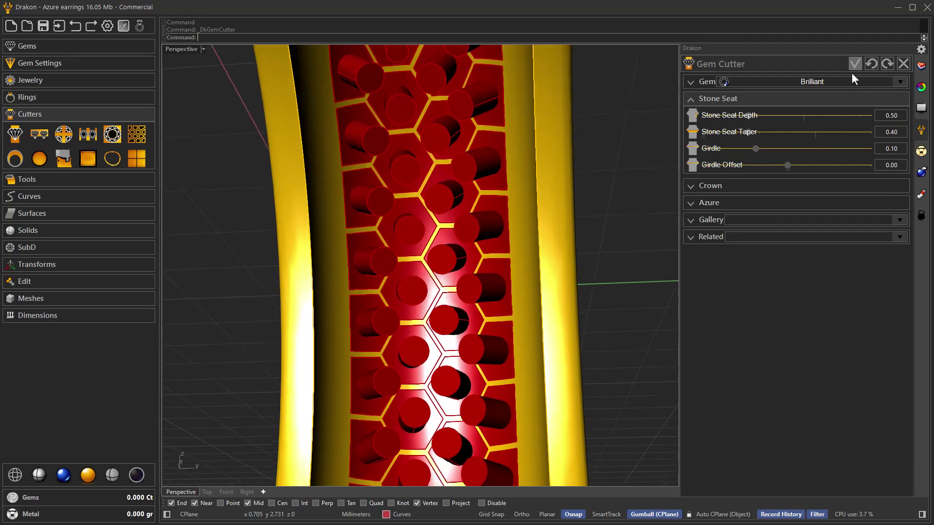
left_click(855, 66)
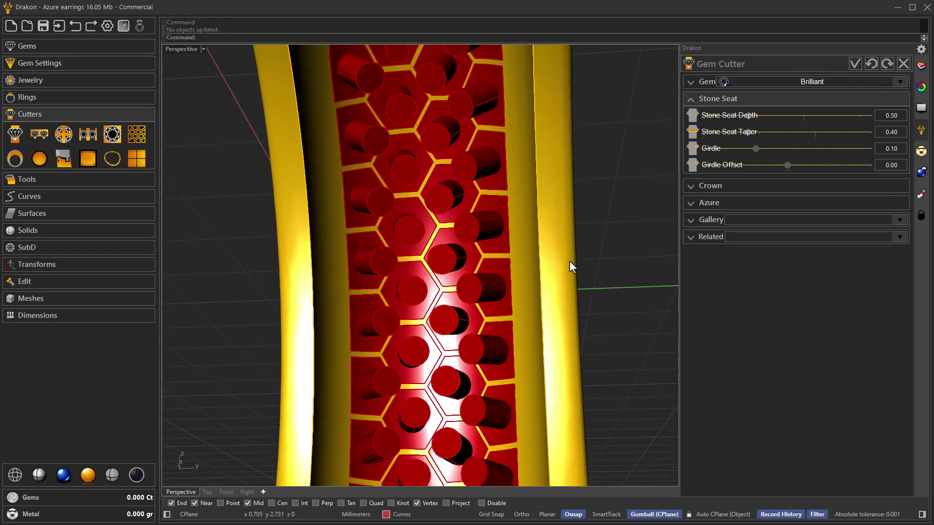
Inspect the red cutters around the hoop down to the hinge, then expand Tools.
right_click_drag(567, 264, 534, 263)
scroll(536, 273, "down", 10)
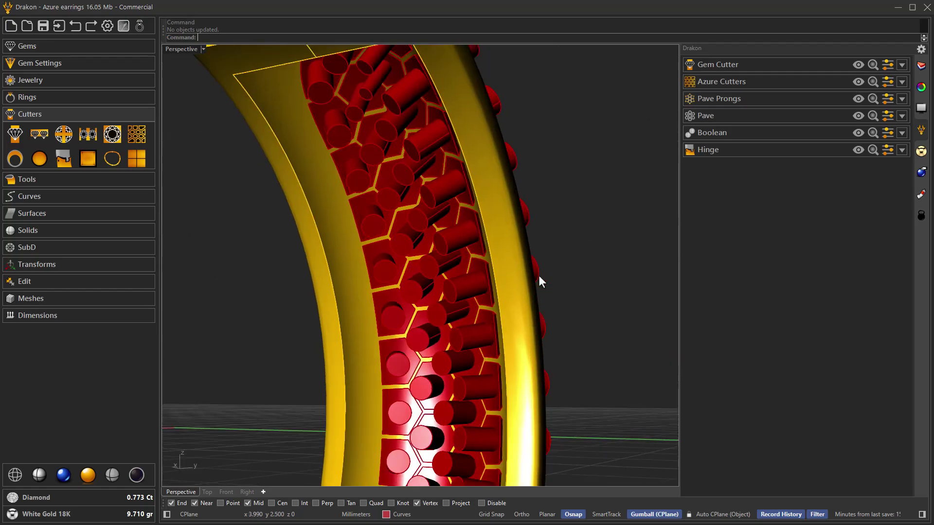
right_click_drag(541, 279, 518, 300)
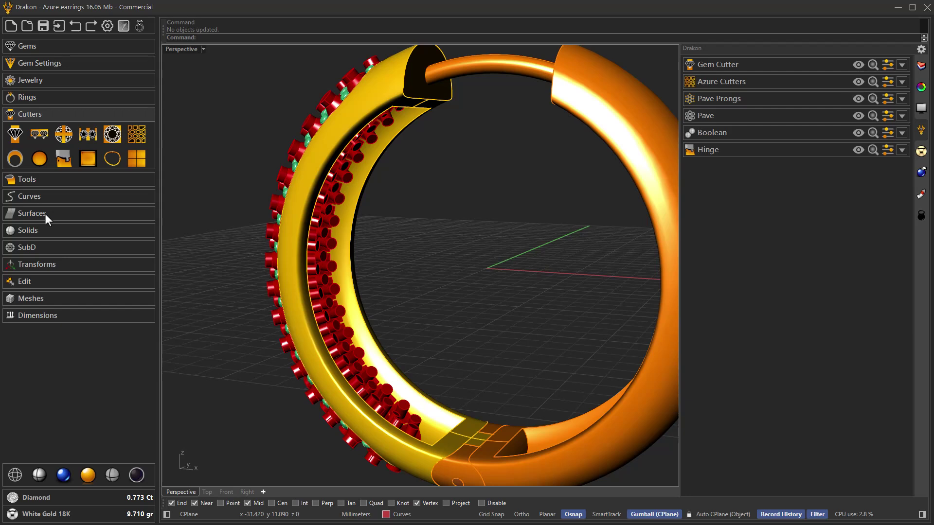
left_click(48, 180)
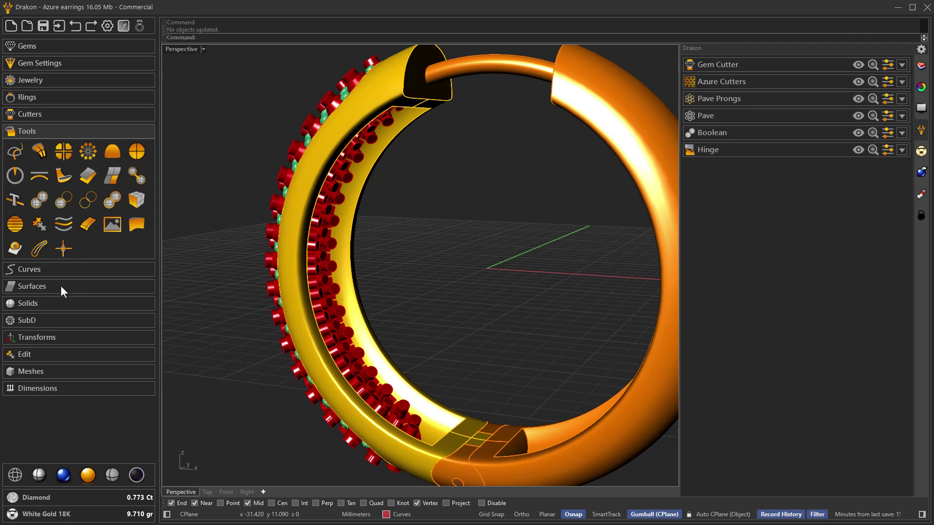
Start Boolean Difference from Solids and pick the yellow pavé band to cut.
left_click(57, 303)
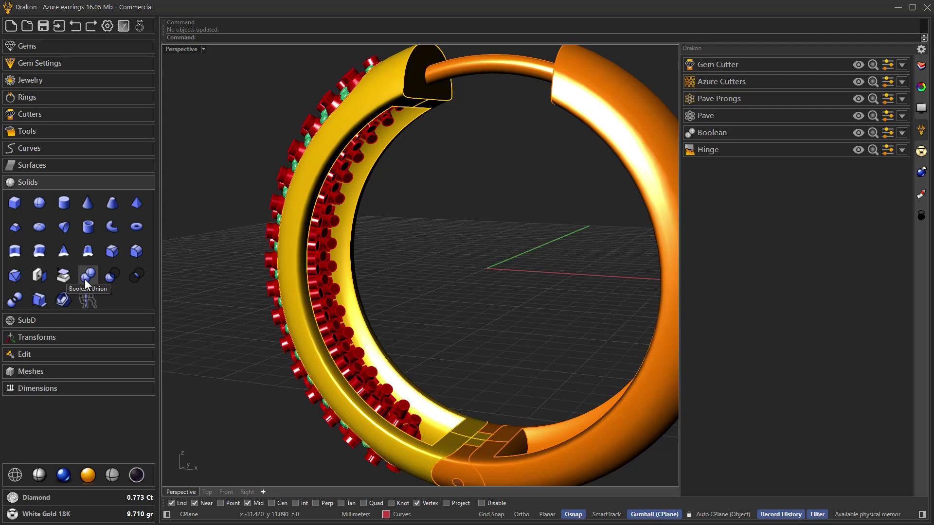
left_click(107, 279)
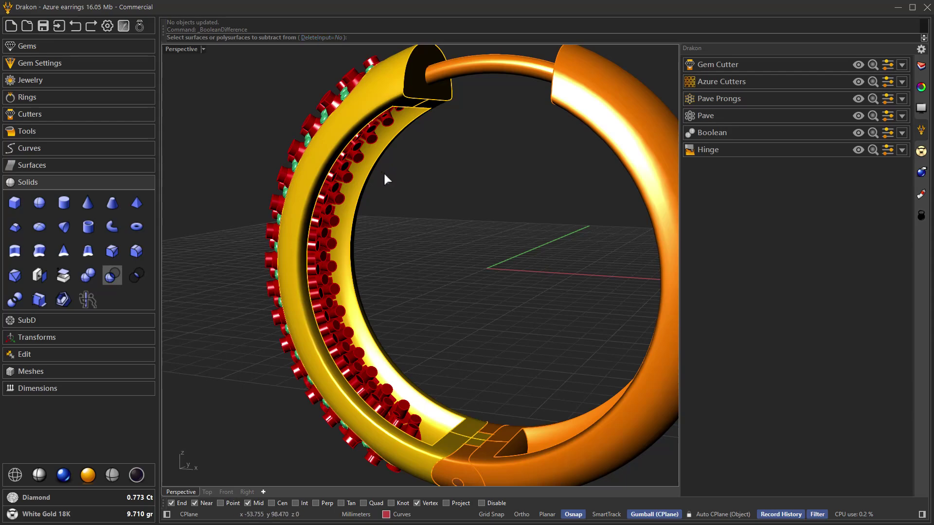
right_click_drag(400, 228, 408, 169)
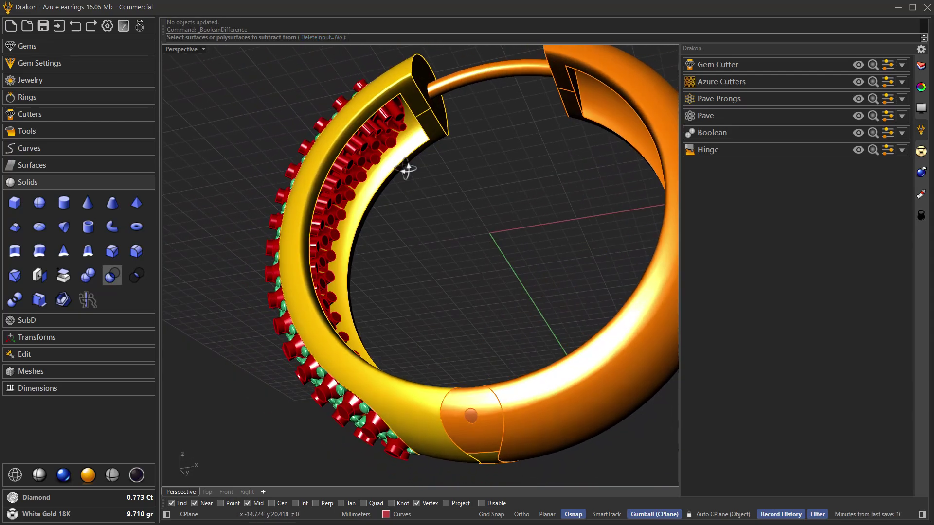
scroll(350, 191, "up", 10)
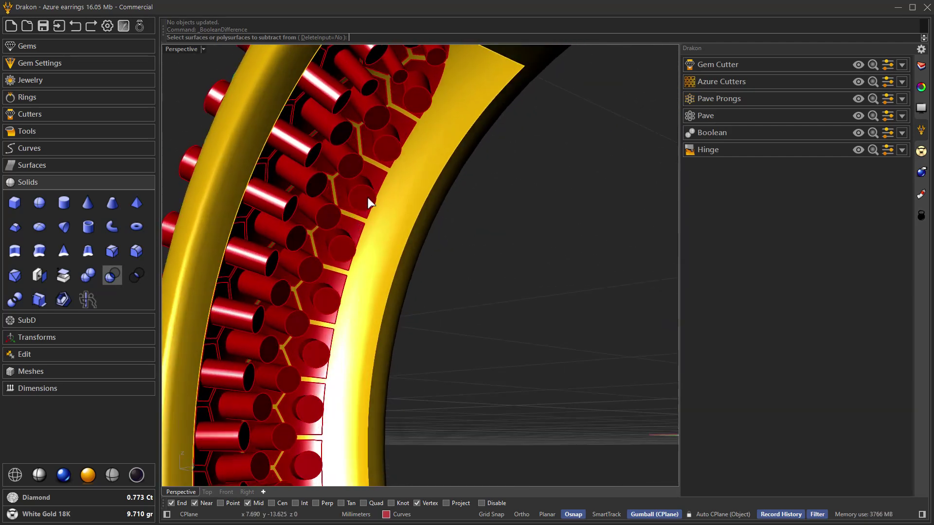
scroll(368, 209, "down", 10)
right_click_drag(386, 219, 397, 227)
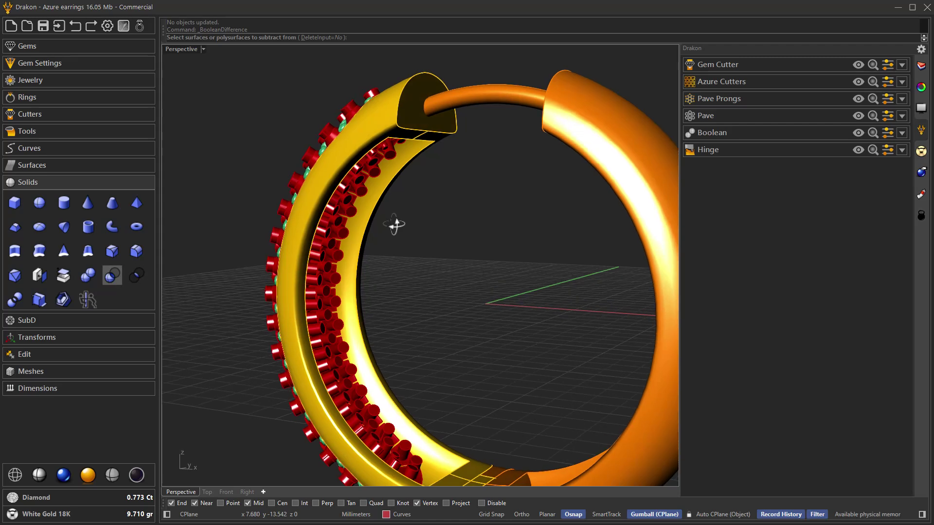
left_click(382, 193)
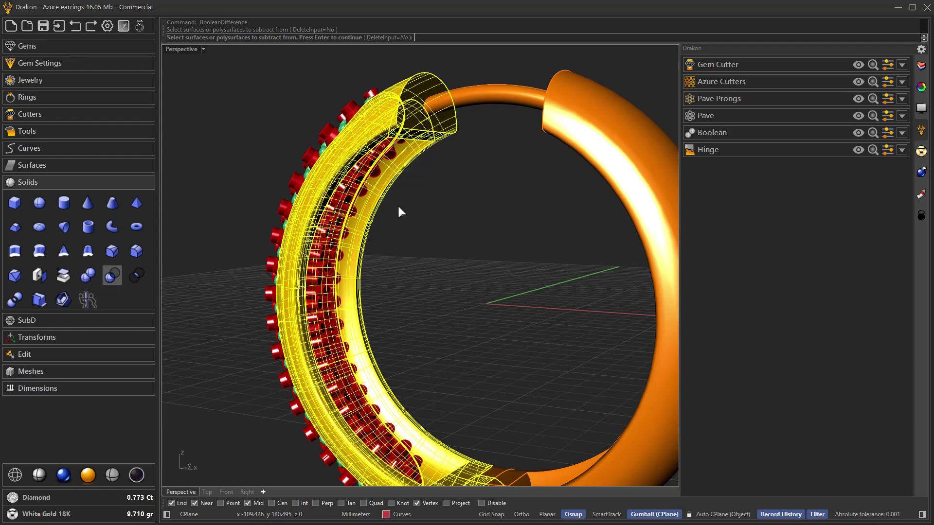
Confirm the gold band as the body to subtract from.
key("Return")
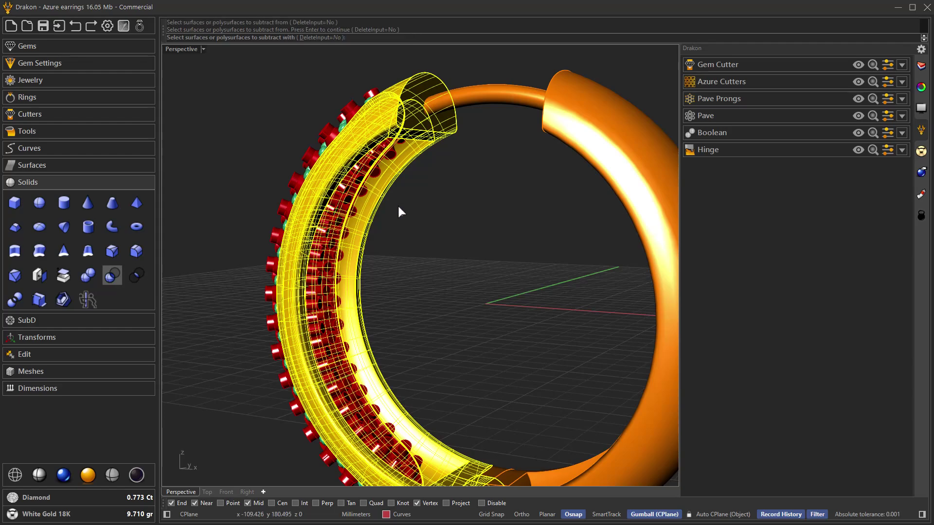
right_click_drag(398, 210, 347, 174)
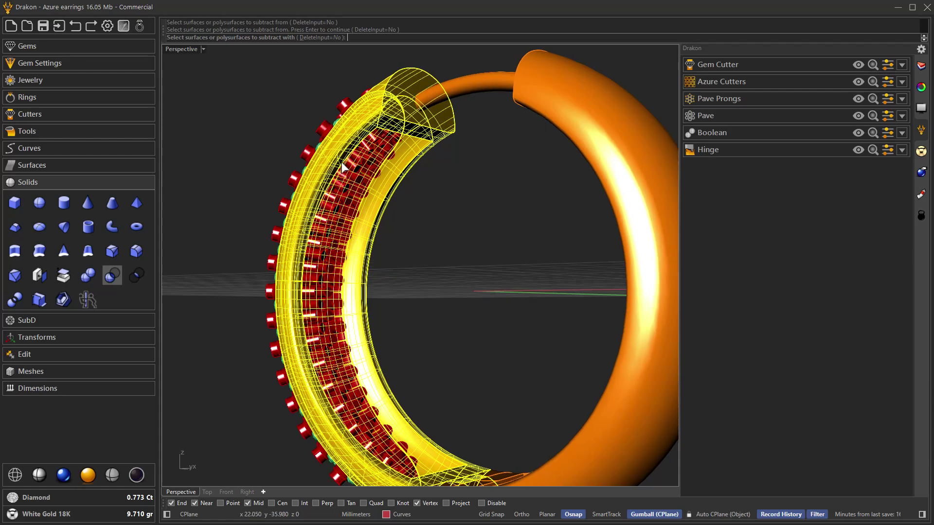
scroll(220, 49, "up", 4)
scroll(265, 80, "down", 3)
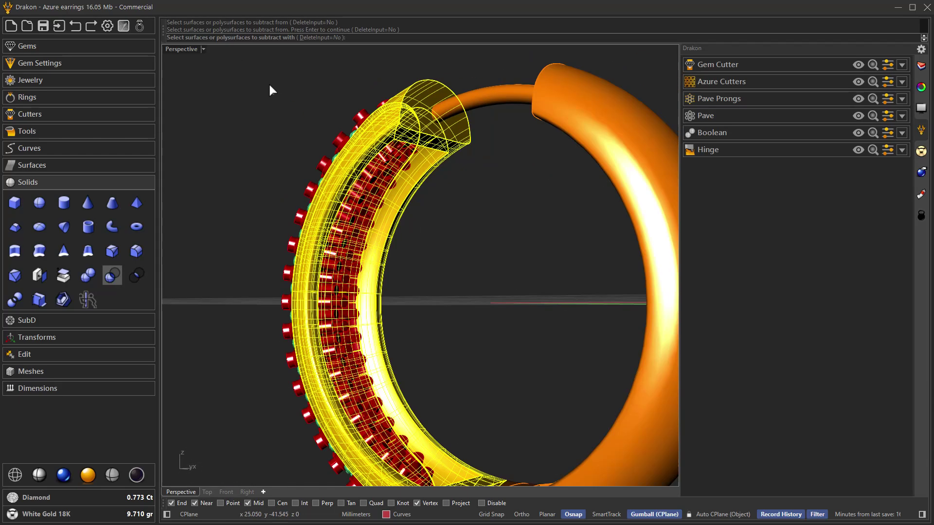
scroll(357, 151, "up", 3)
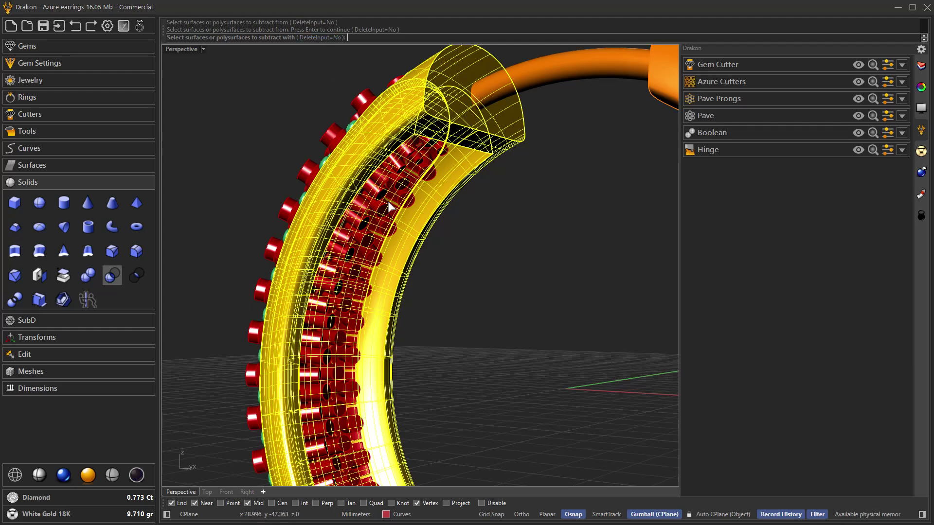
scroll(373, 200, "up", 3)
scroll(372, 200, "up", 2)
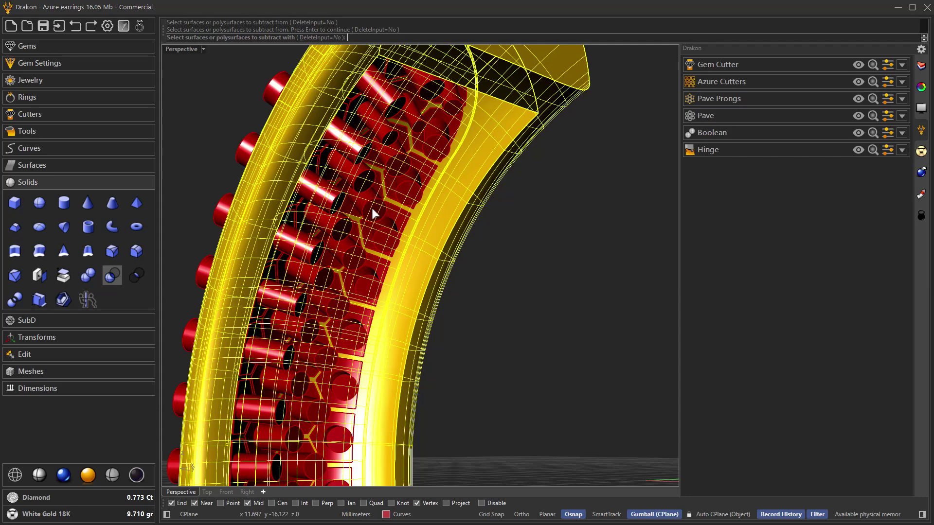
Select the Azure Cutters group as subtractors and carve the gem seats into the band.
left_click(365, 207)
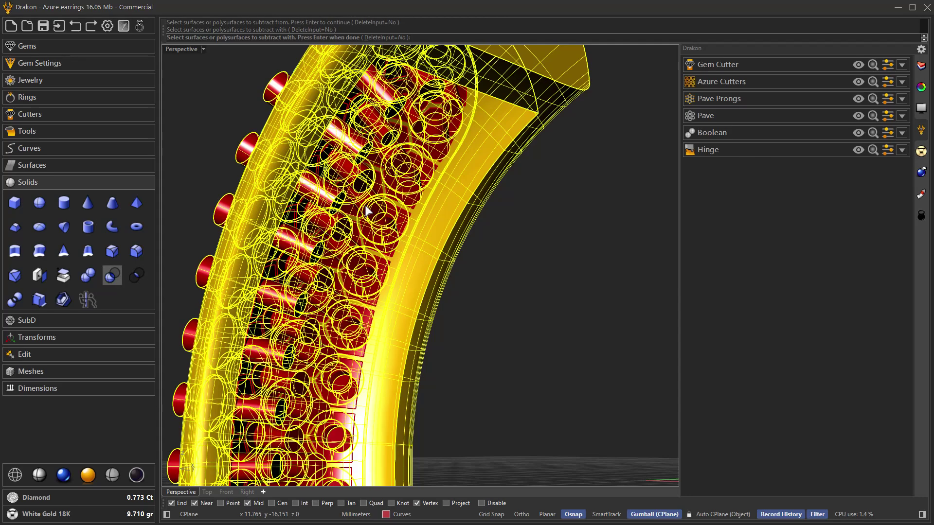
scroll(428, 165, "up", 4)
left_click(430, 161)
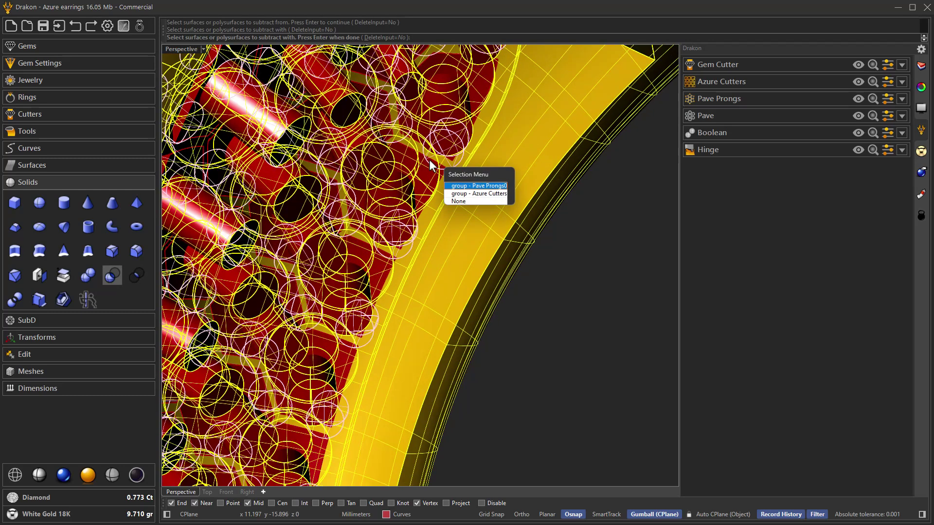
left_click(460, 195)
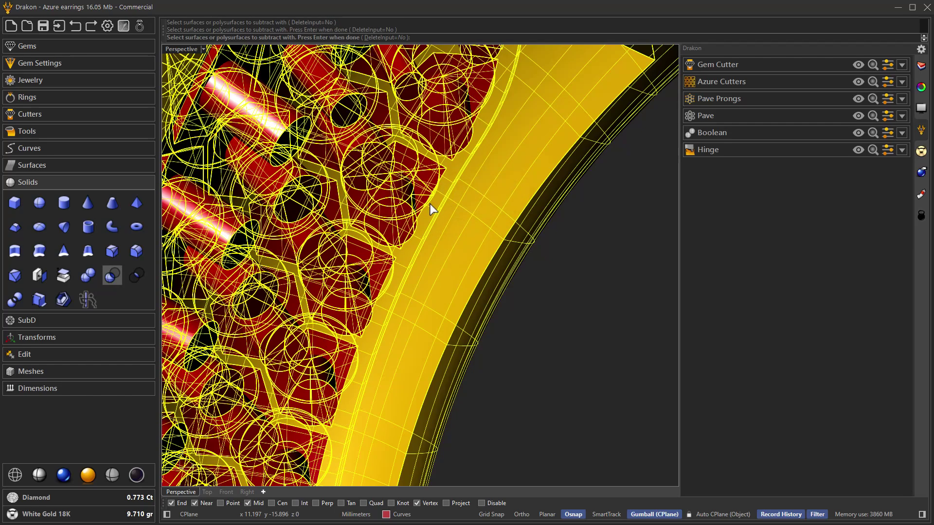
scroll(430, 203, "down", 3)
scroll(430, 204, "down", 2)
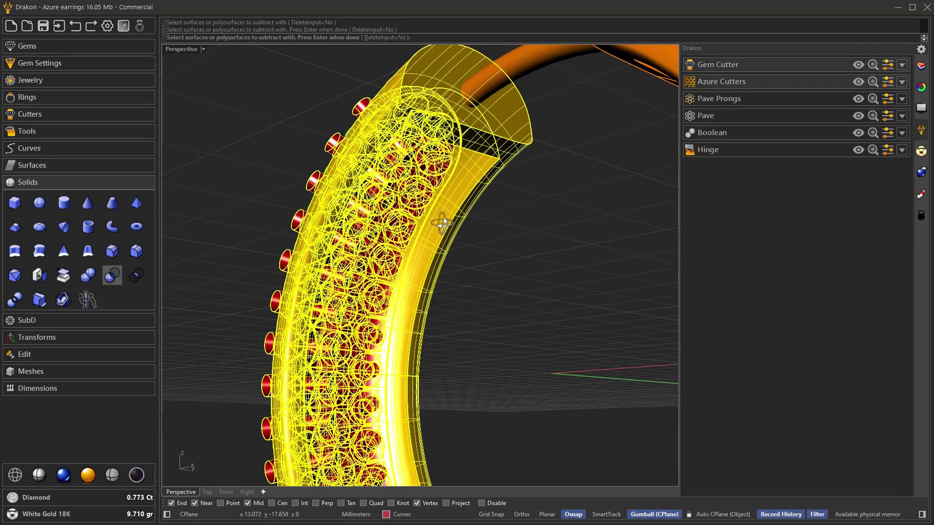
scroll(439, 226, "down", 5)
mouse_move(380, 211)
right_mouse_down()
mouse_move(465, 205)
mouse_move(387, 207)
right_mouse_up()
scroll(369, 267, "up", 2)
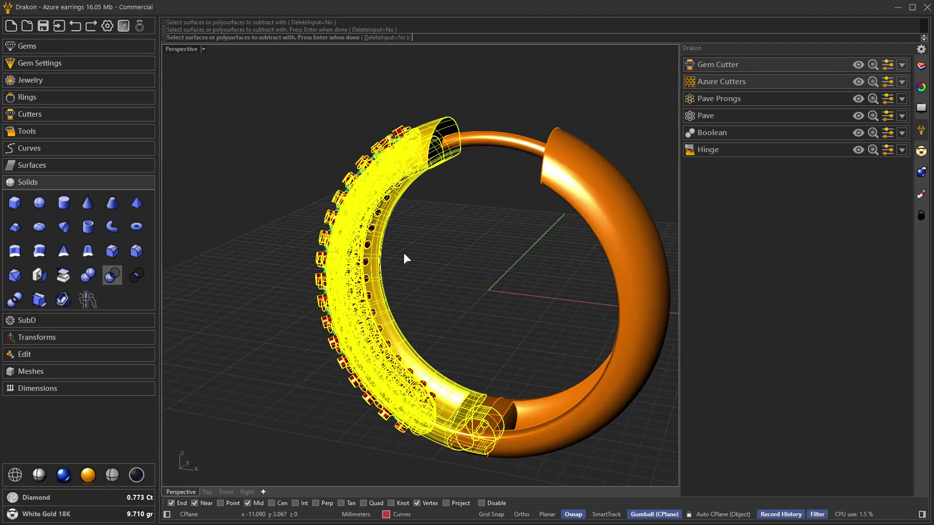
scroll(404, 254, "up", 1)
key("Return")
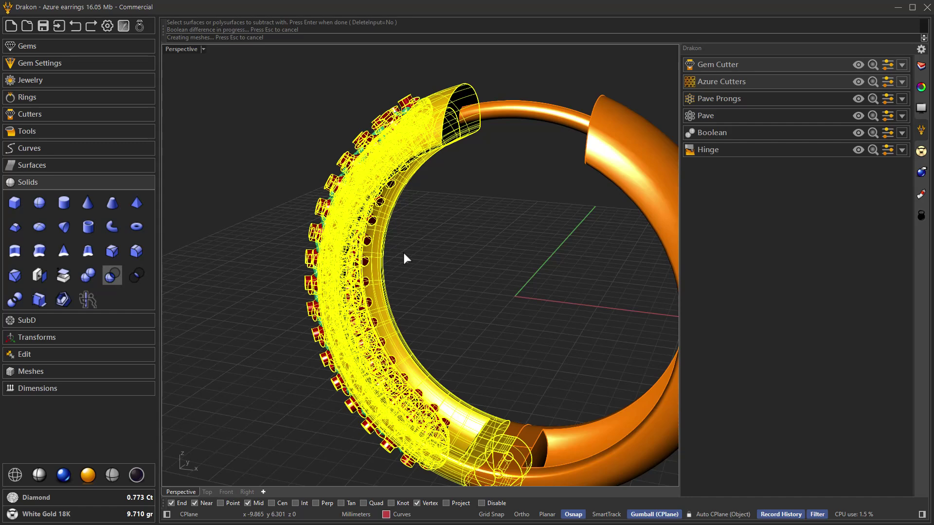
right_click_drag(369, 154, 423, 170)
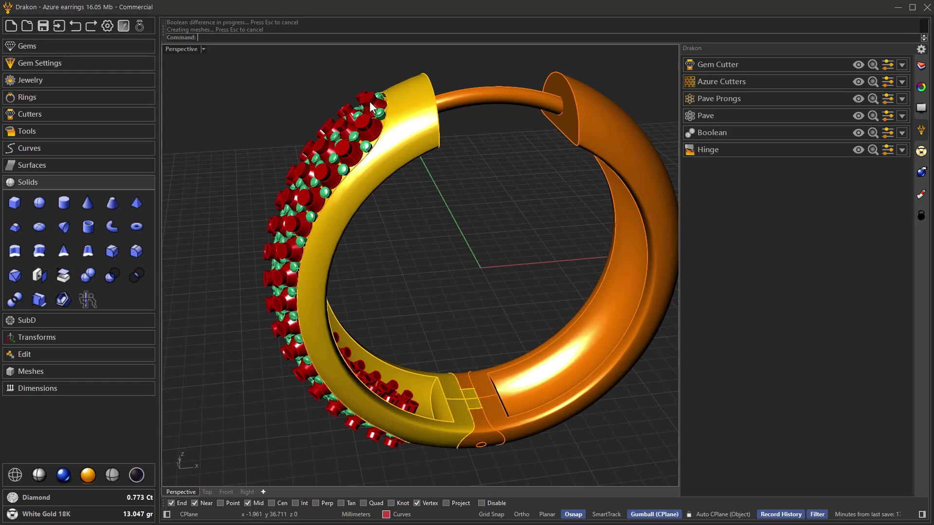
Select the Azure Cutters objects and hide them.
right_click_drag(372, 139, 363, 203)
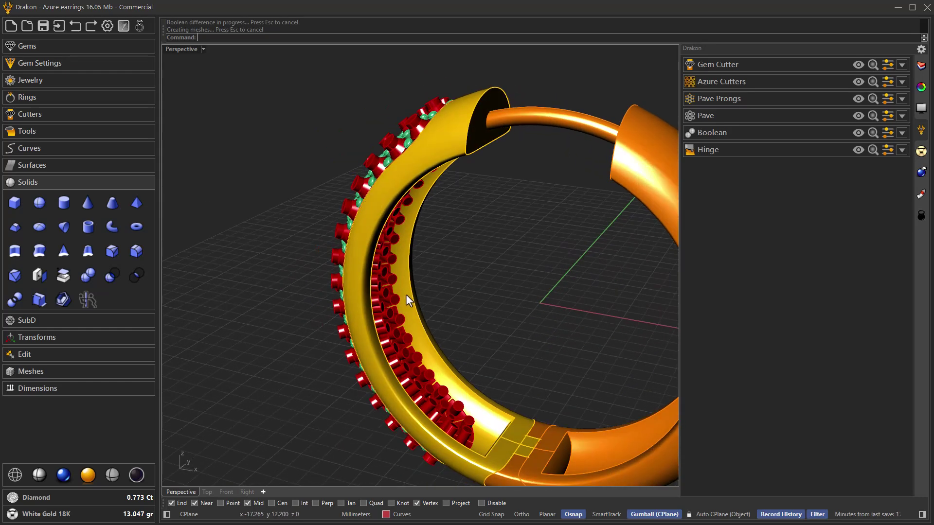
left_click(721, 82)
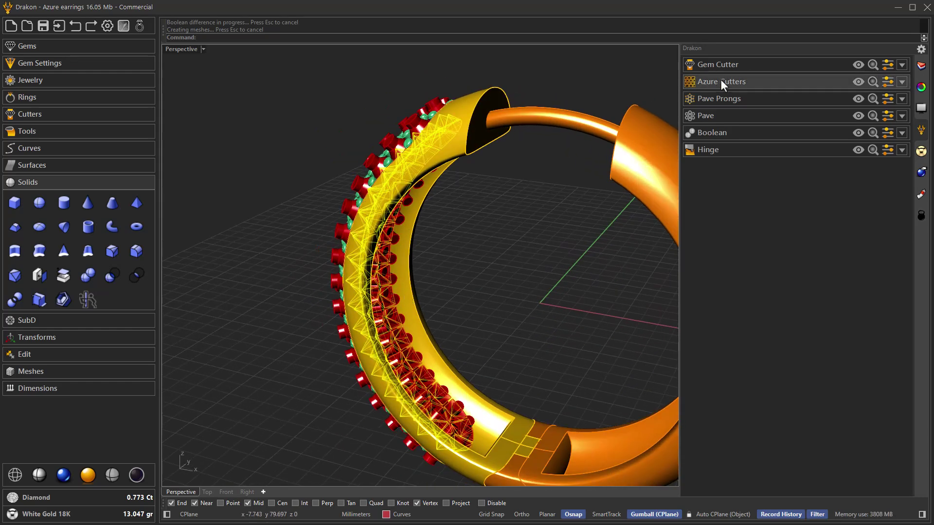
left_click(857, 81)
Hide the uncut Hoop Boolean polysurface using the middle-click popup.
right_click_drag(526, 247, 521, 217)
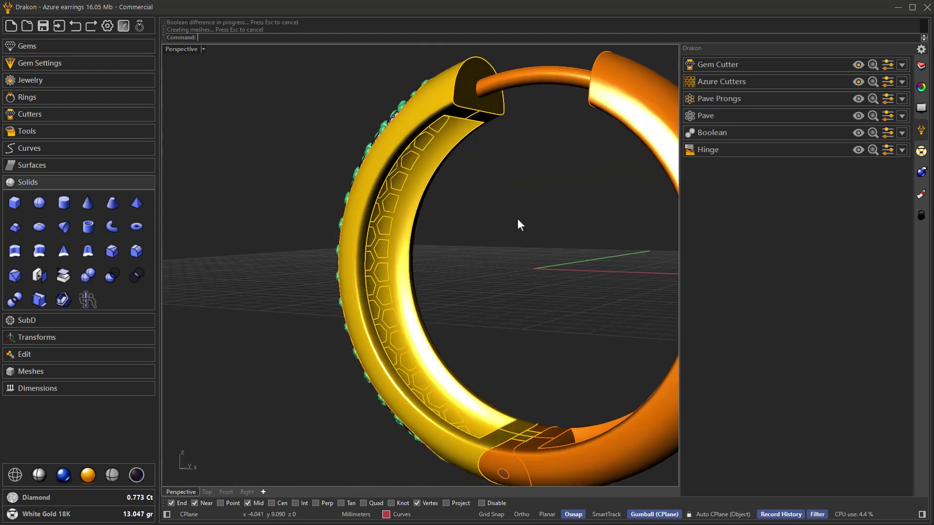
left_click(411, 199)
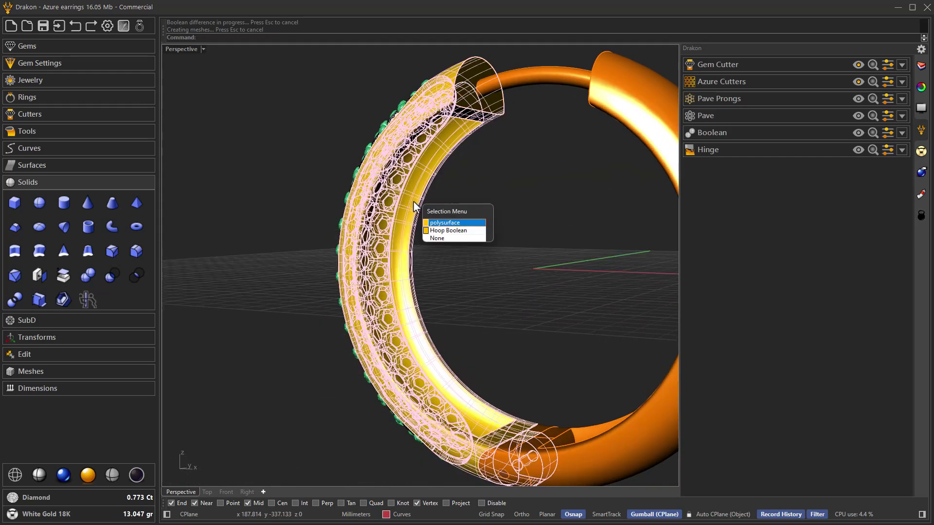
left_click(446, 230)
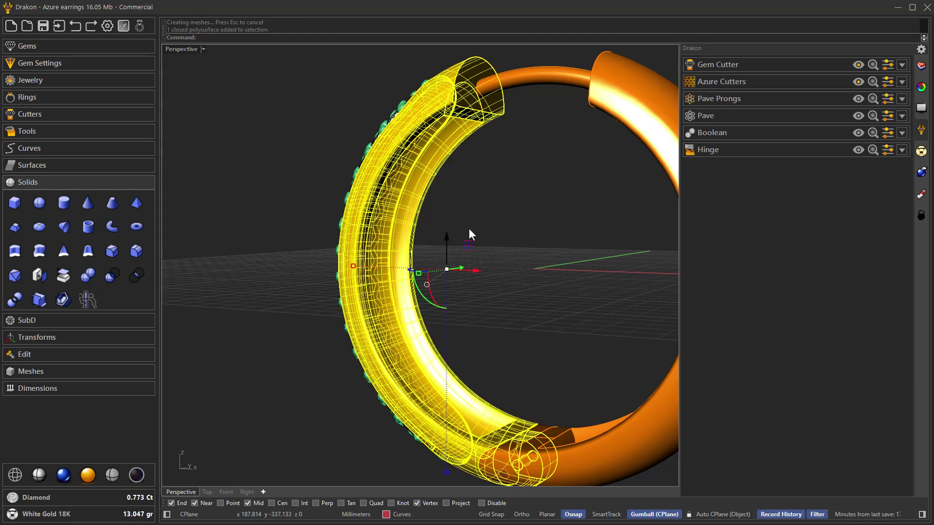
middle_click(511, 192)
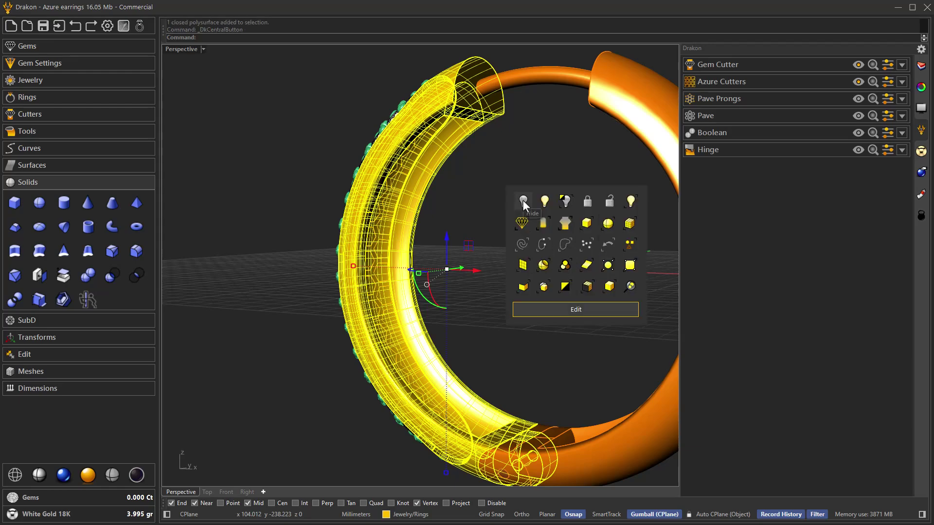
left_click(523, 202)
Inspect the honeycomb seats in the cut band and deselect the gems and prongs.
right_click_drag(469, 243, 320, 266)
scroll(356, 377, "up", 8)
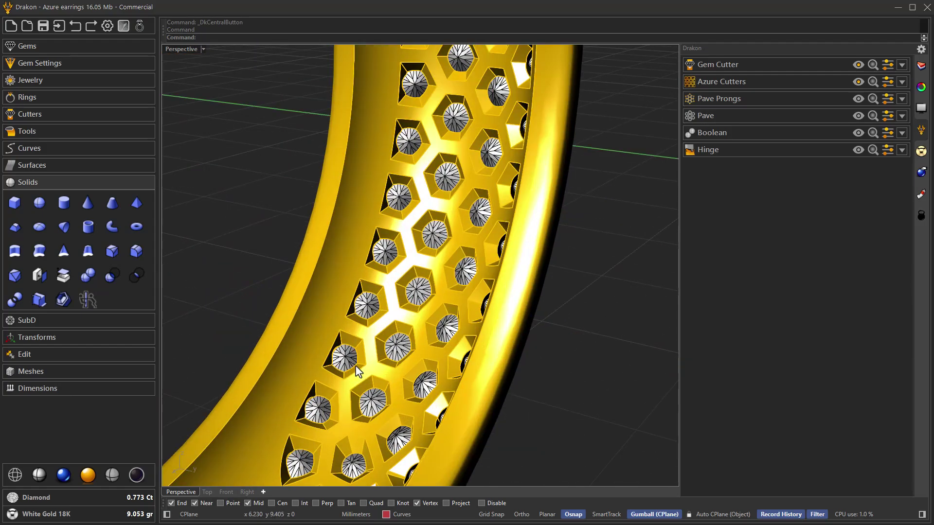
right_click_drag(375, 364, 429, 312)
scroll(468, 324, "down", 6)
scroll(428, 323, "down", 5)
scroll(460, 291, "up", 2)
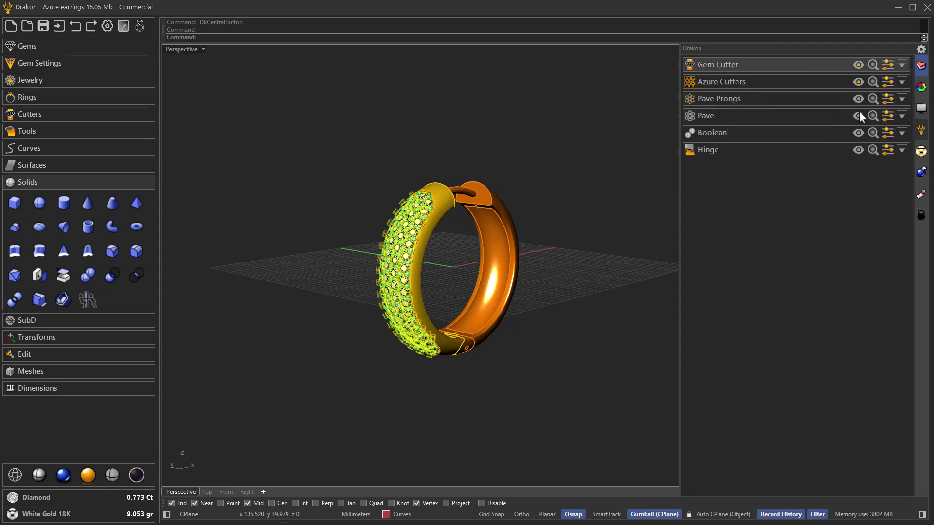
left_click(647, 150)
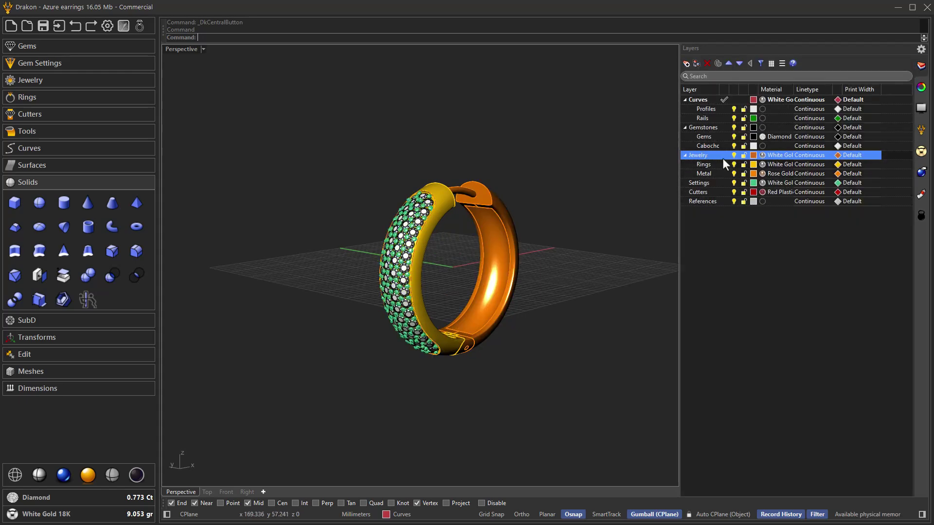
Select the Gems layer and make it visible.
left_click(734, 135)
right_click_drag(607, 223, 360, 313)
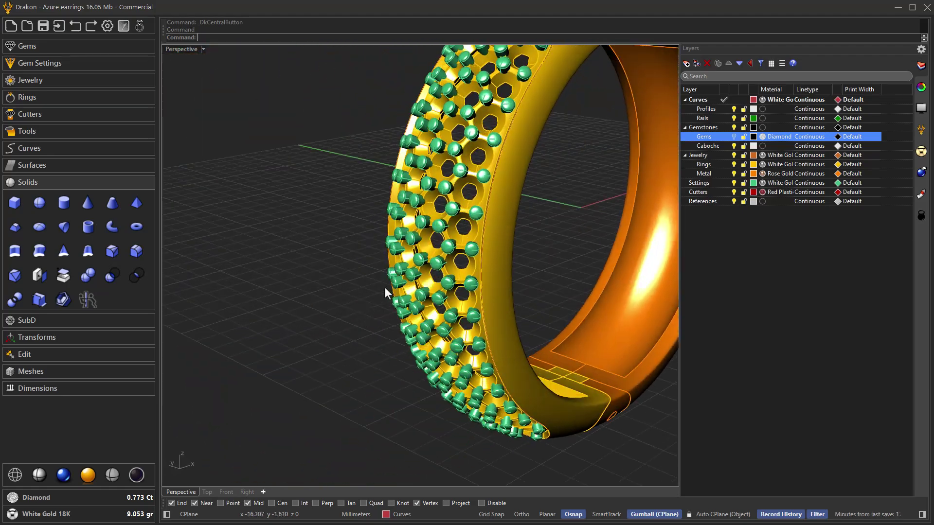
scroll(385, 287, "down", 2)
right_click_drag(448, 280, 619, 192)
left_click(734, 136)
Inspect the diamonds seated in the pavé band from several angles, then show the Curves tools.
right_click_drag(527, 266, 434, 306)
scroll(363, 299, "down", 4)
right_click_drag(369, 283, 412, 258)
scroll(516, 281, "up", 6)
right_click_drag(360, 243, 368, 272)
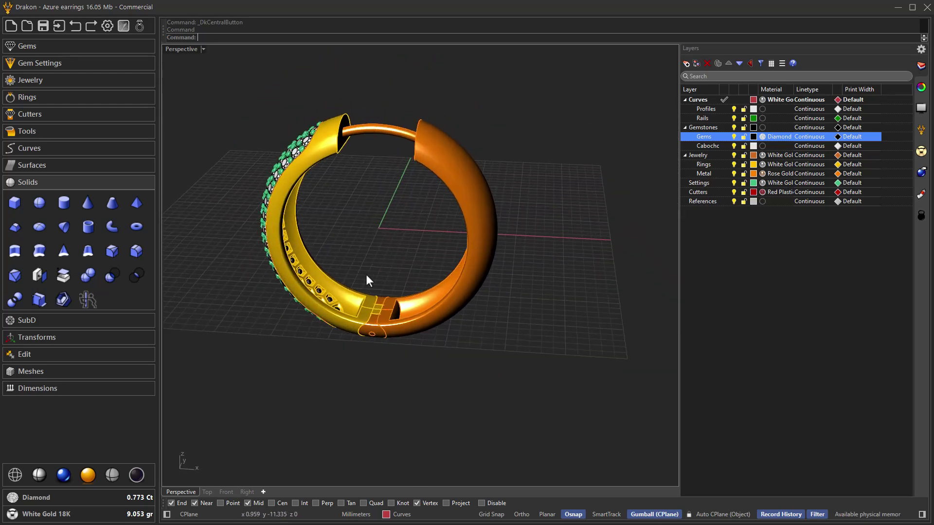
right_click_drag(308, 269, 309, 261)
scroll(285, 221, "up", 2)
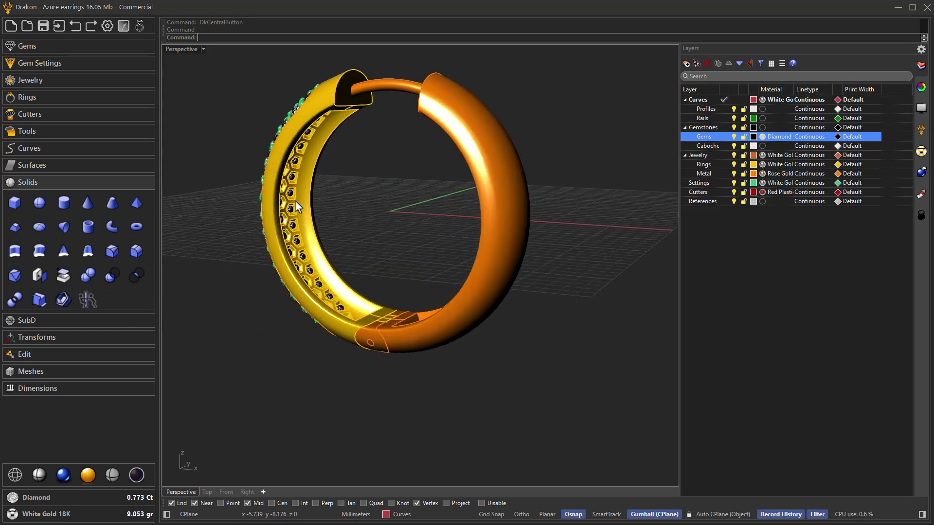
scroll(302, 216, "up", 3)
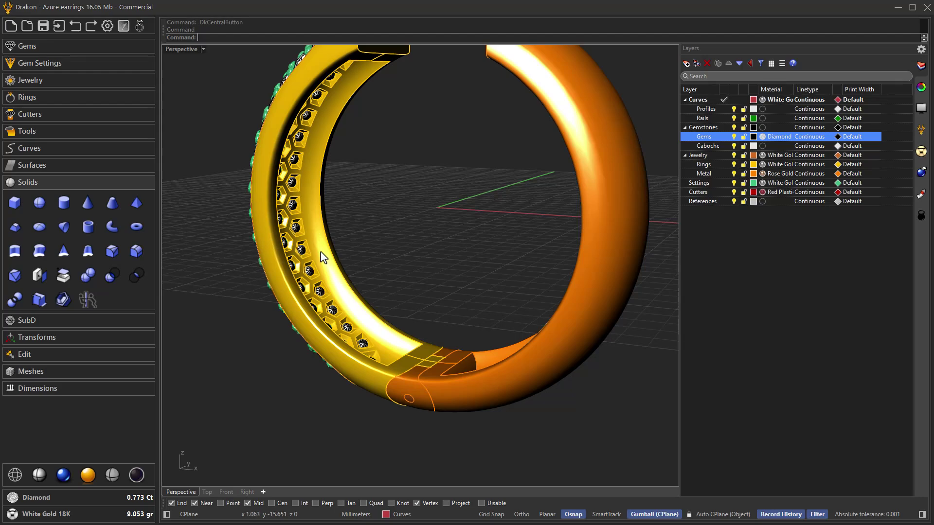
right_click_drag(327, 261, 417, 308)
scroll(346, 302, "down", 3)
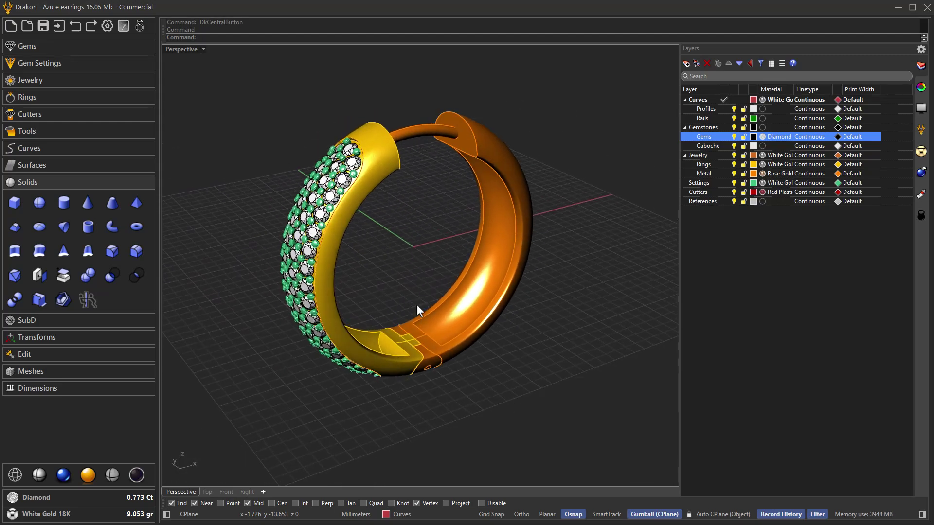
right_click_drag(389, 266, 410, 286)
scroll(421, 361, "up", 3)
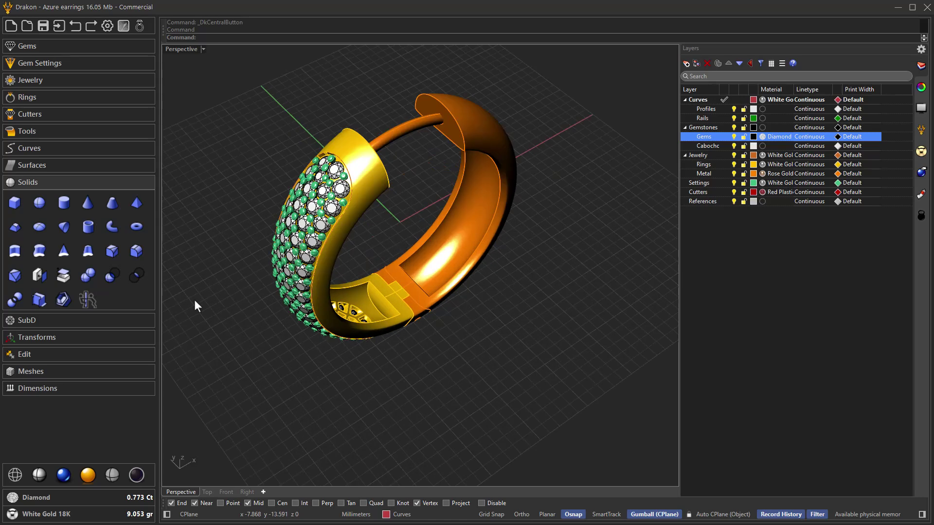
left_click(37, 148)
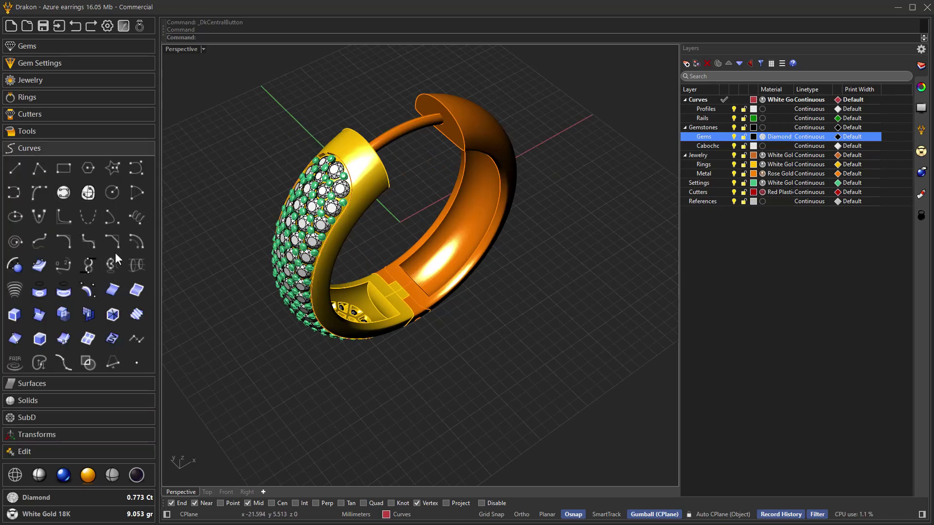
Draw a four-point freeform curve beside the hoop earring.
left_click(135, 171)
left_click(385, 473)
left_click(408, 347)
left_click(610, 413)
left_click(622, 253)
key("Return")
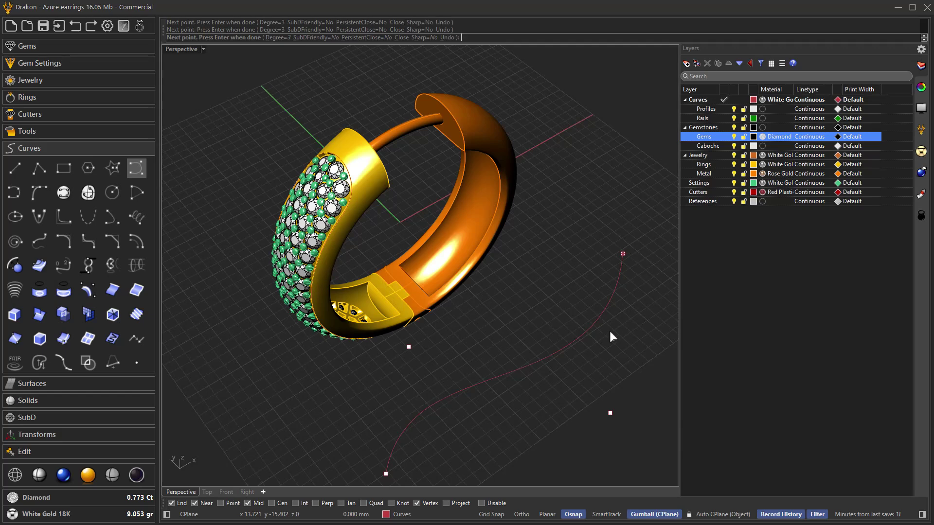
Drag two control points to reshape the curve into a smooth S.
left_click(610, 415)
scroll(520, 388, "down", 3)
left_click_drag(570, 401, 616, 415)
left_click(450, 362)
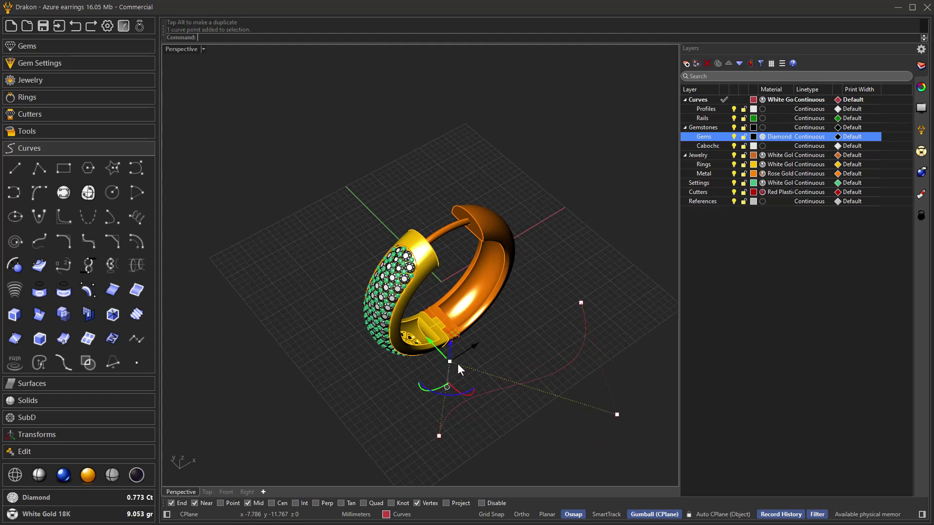
left_click_drag(450, 362, 436, 296)
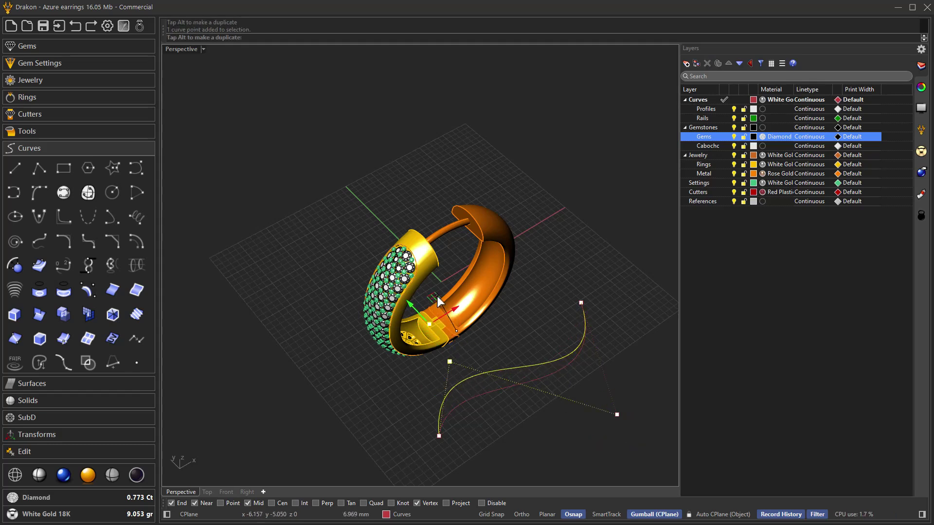
key("Escape")
key("Escape")
scroll(518, 404, "up", 5)
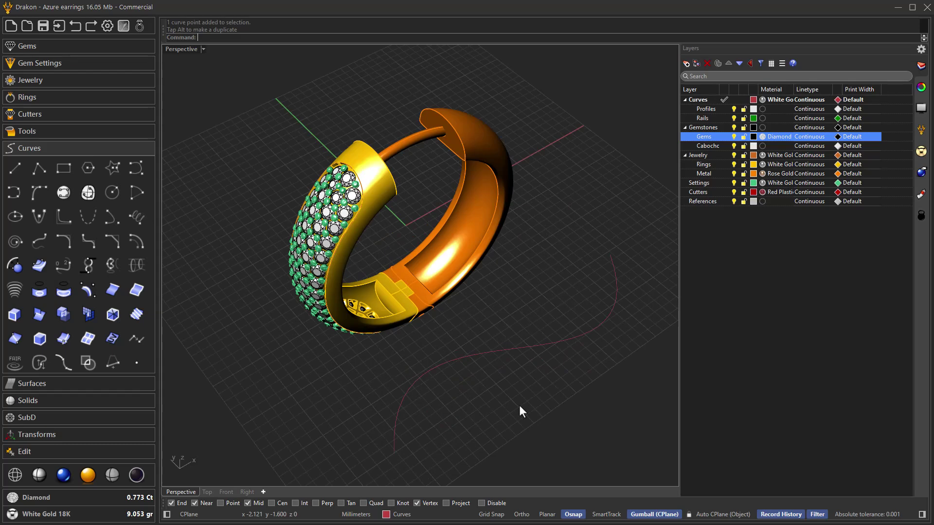
scroll(404, 331, "down", 5)
right_click_drag(404, 332, 443, 360)
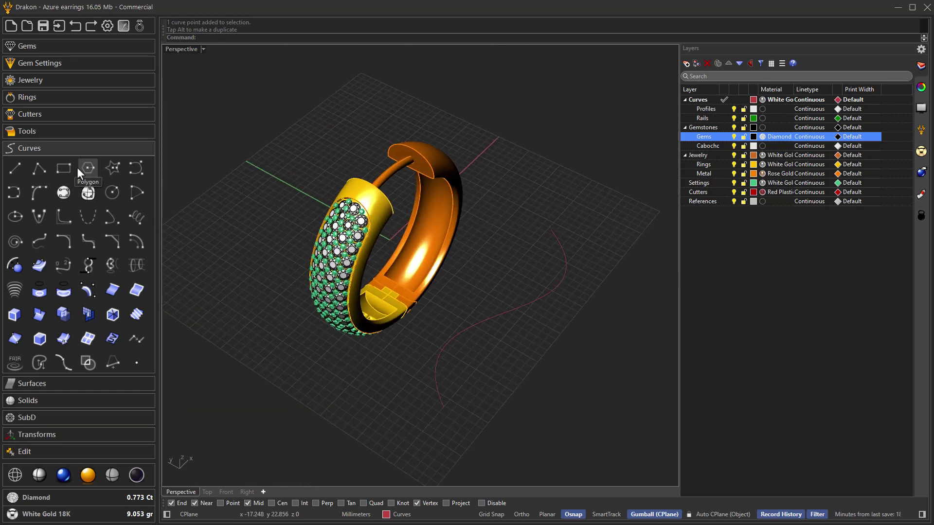
Sweep profile 020 metal along the S curve and rotate its start profile.
left_click(22, 79)
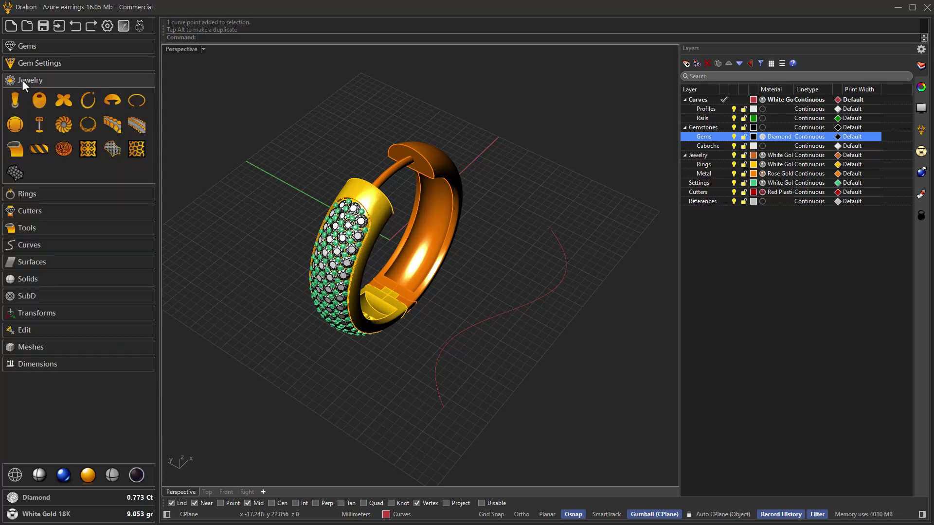
left_click(15, 149)
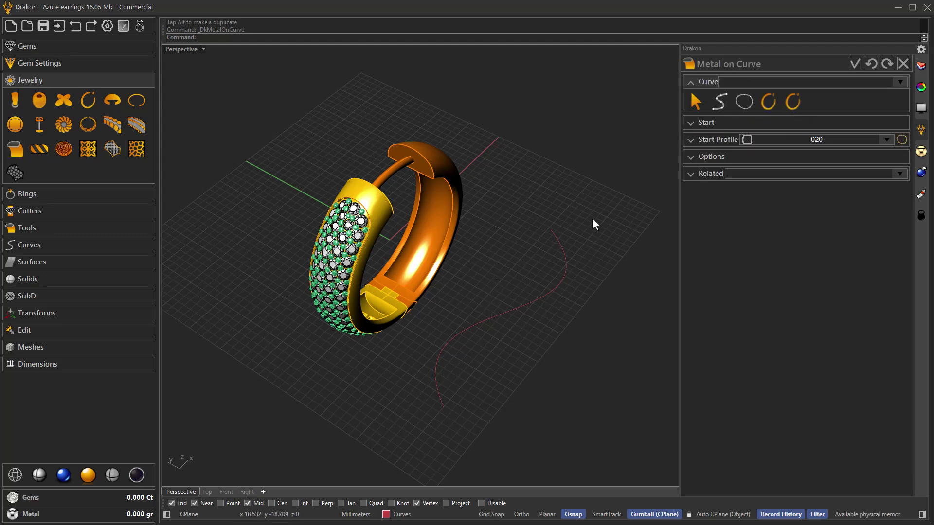
left_click(719, 101)
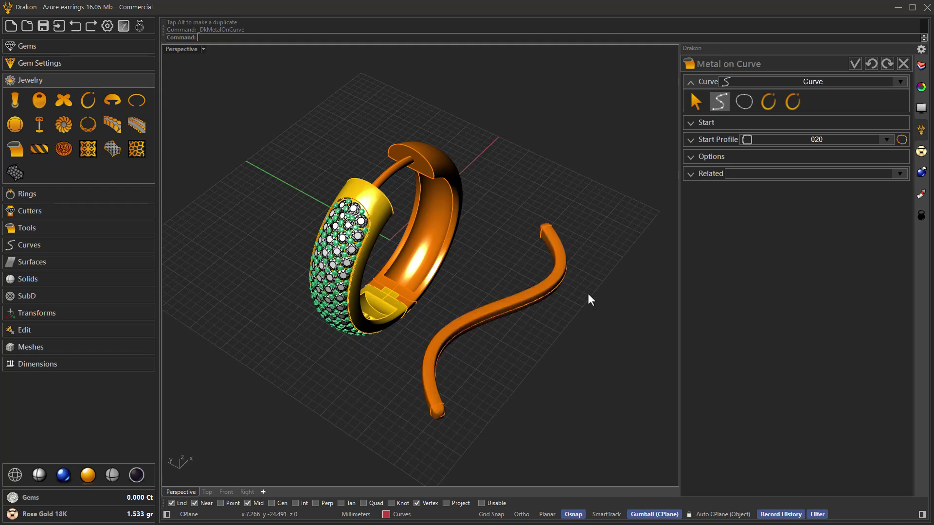
left_click(704, 123)
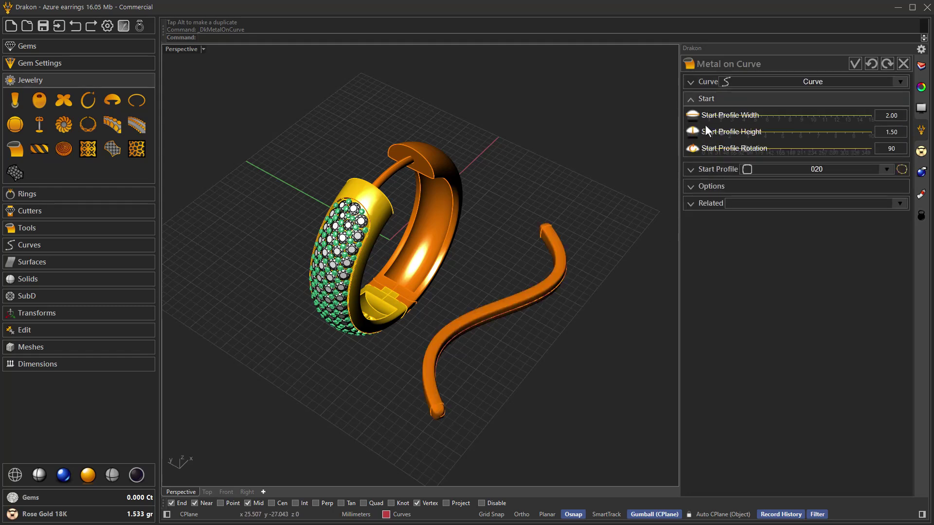
left_click_drag(745, 148, 784, 150)
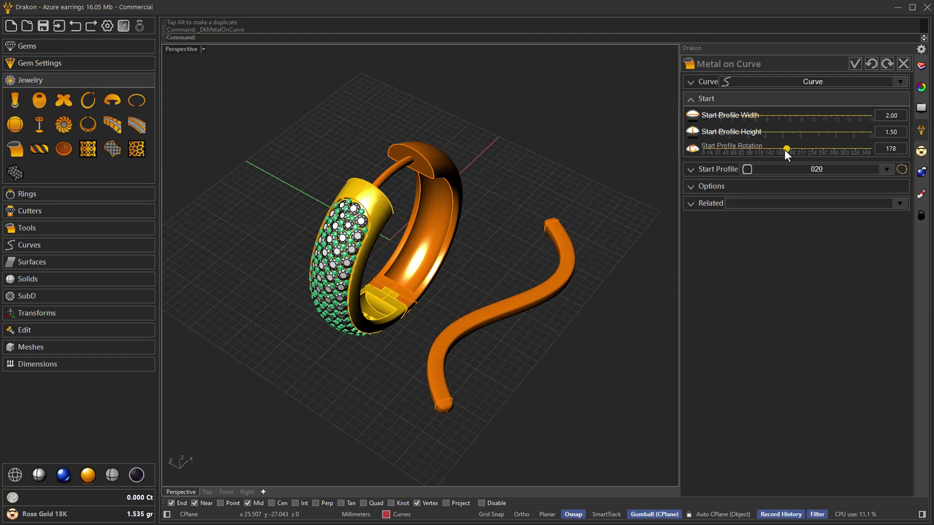
scroll(784, 150, "up", 1)
right_click_drag(510, 342, 507, 342)
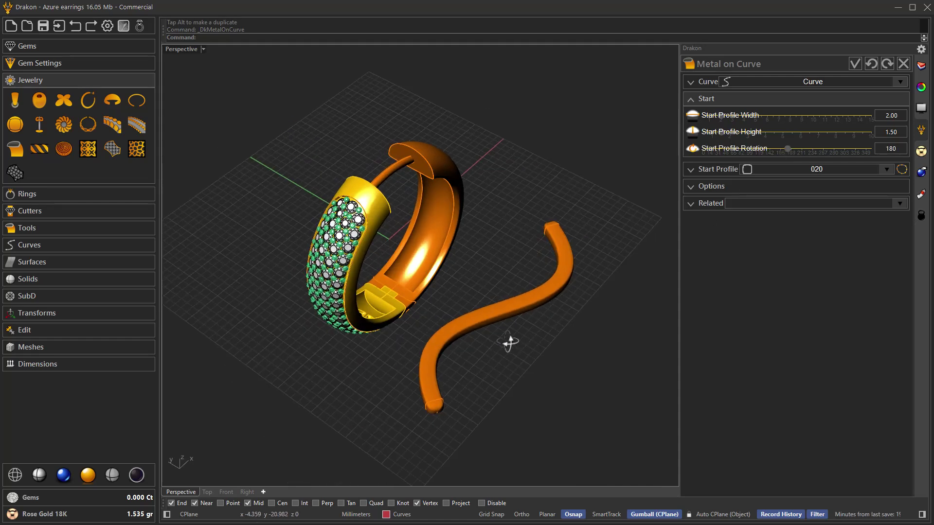
Reduce the wire's Smooth Cap to 0.40 and check both ends.
left_click(725, 187)
left_click_drag(734, 166, 713, 167)
right_click_drag(573, 305, 495, 289)
scroll(482, 293, "down", 3)
scroll(494, 376, "up", 2)
scroll(495, 382, "up", 5)
right_click_drag(495, 377, 472, 350)
right_click_drag(338, 381, 406, 263)
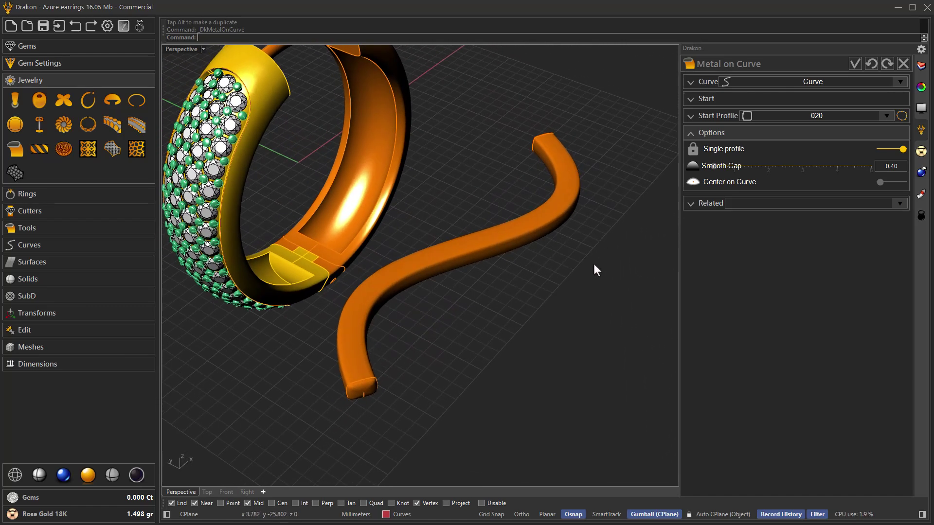
left_click(706, 209)
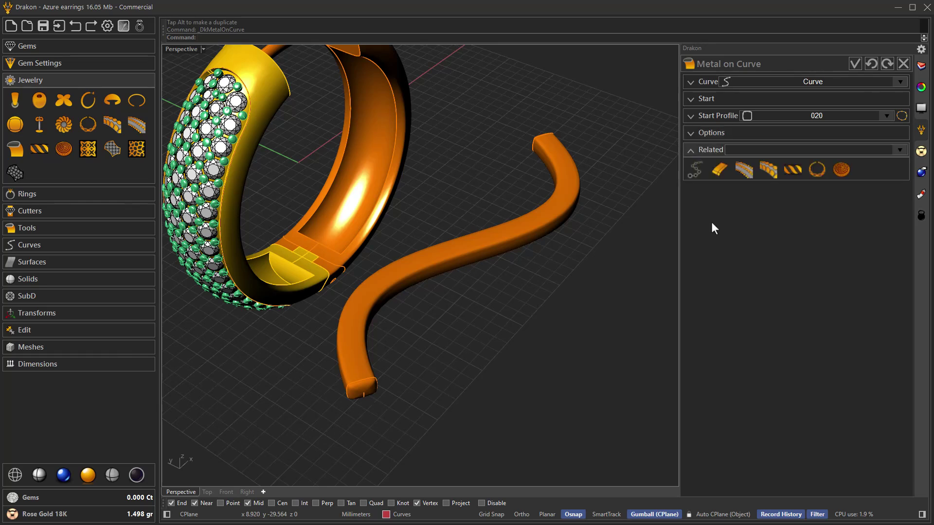
Set 20 brilliant gems along the S wire, inset from 0.046 to 0.954.
left_click(696, 170)
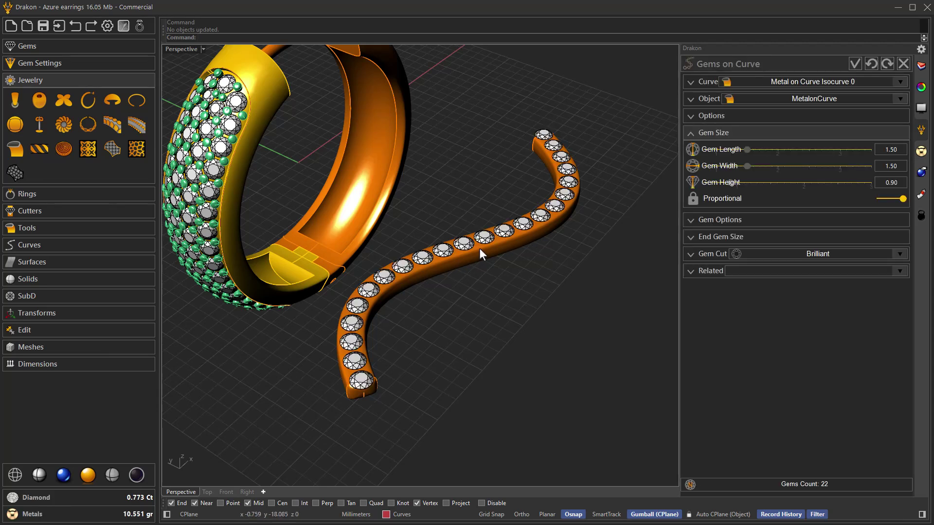
right_click_drag(497, 284, 490, 309)
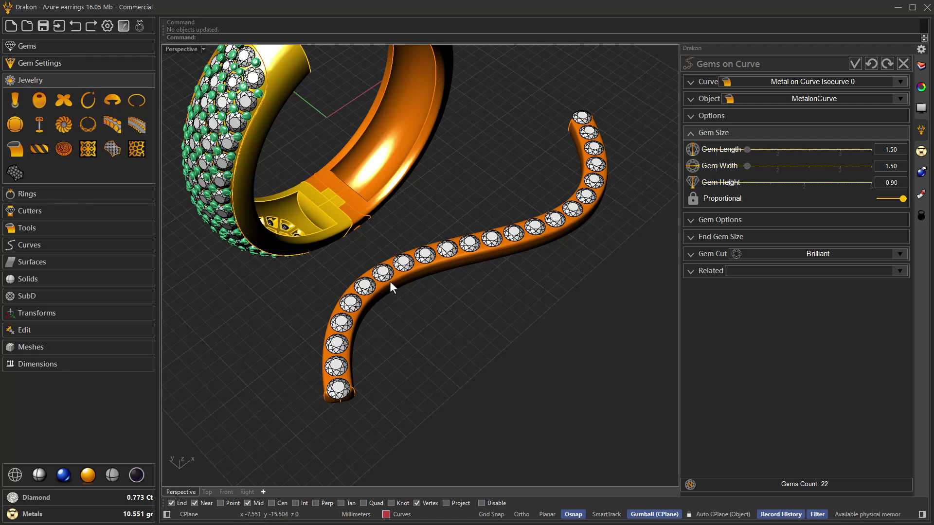
left_click(732, 117)
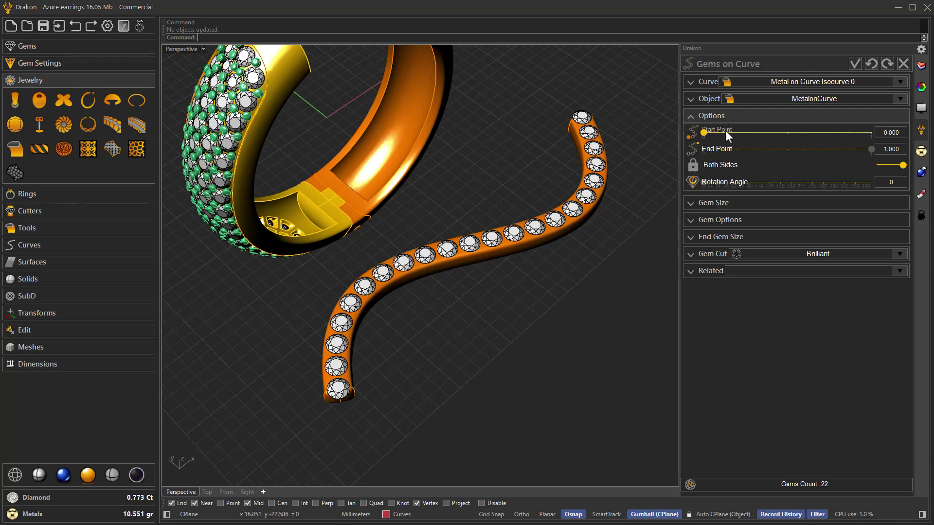
left_click_drag(709, 132, 710, 132)
key("Left")
key("Left")
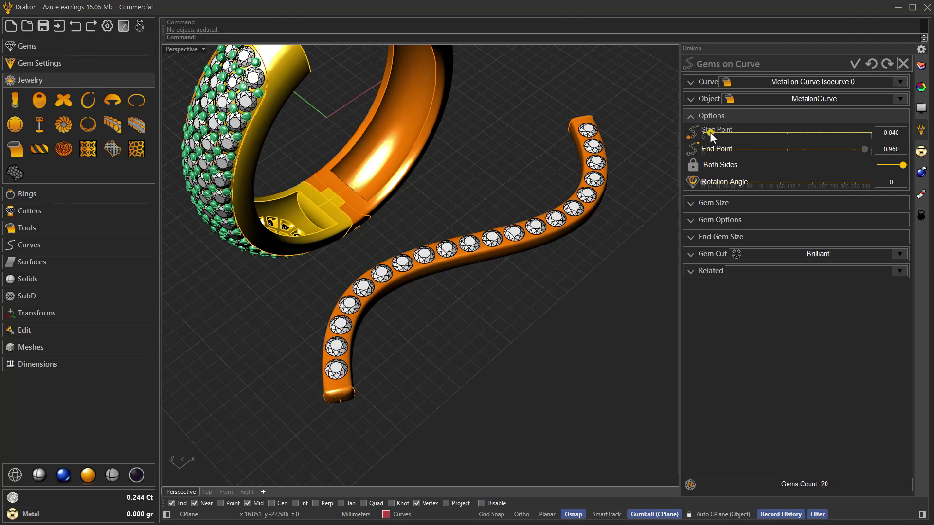
key("Right")
mouse_move(711, 134)
left_mouse_down()
mouse_move(719, 135)
mouse_move(711, 135)
left_mouse_up()
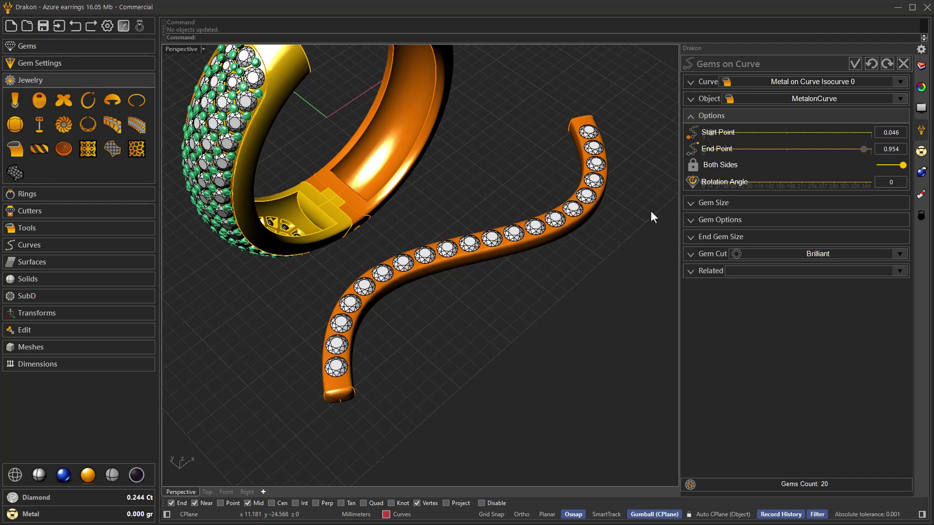
right_click_drag(659, 206, 636, 245)
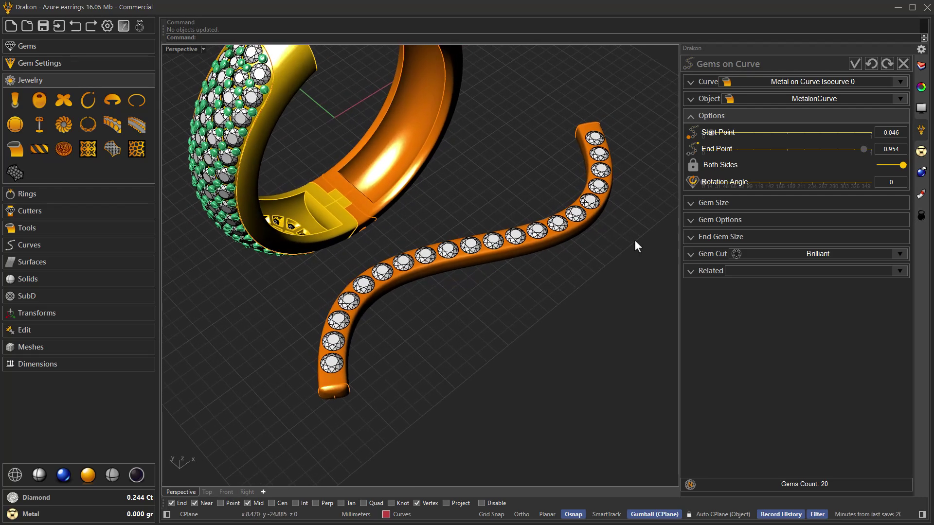
Make the wire's gems Princess cut, widen their spacing, and set gem length to 1.30.
left_click(708, 252)
left_click(718, 206)
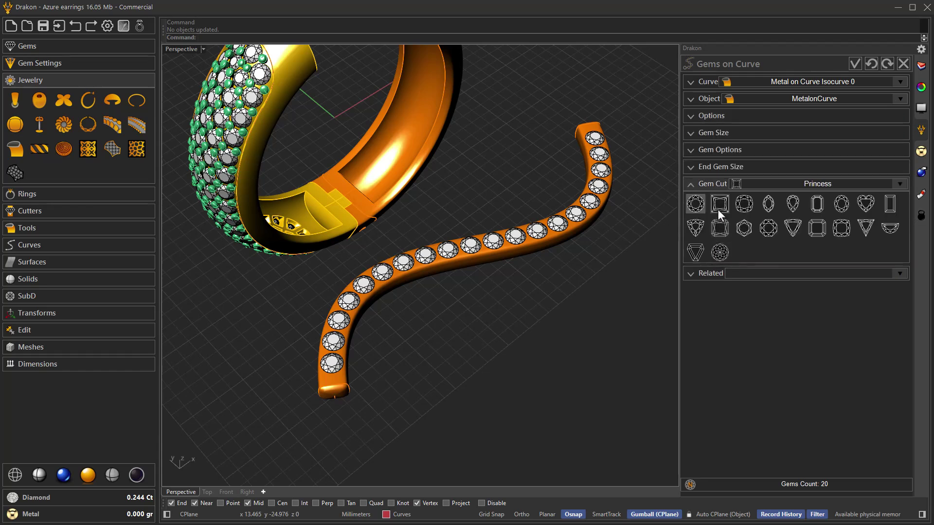
left_click(710, 151)
left_click_drag(736, 167, 745, 167)
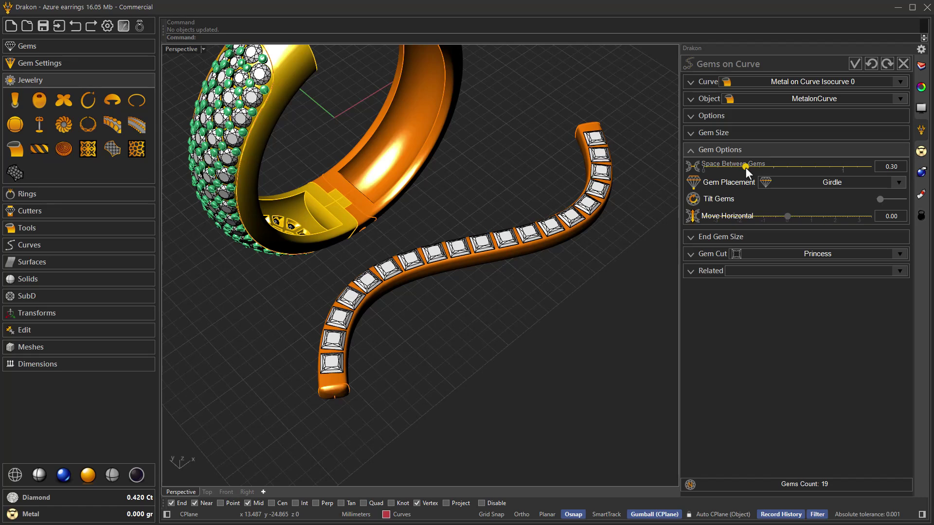
left_click_drag(745, 167, 784, 174)
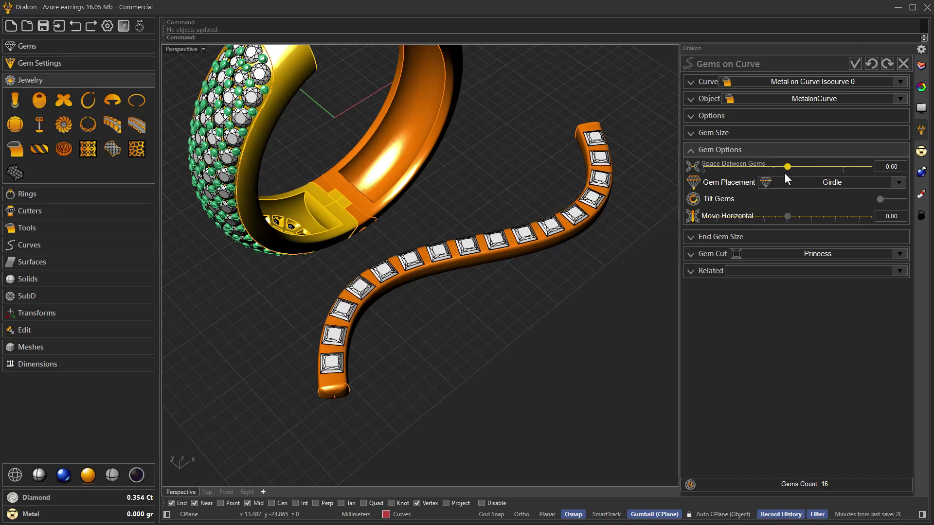
left_click(722, 132)
left_click(729, 148)
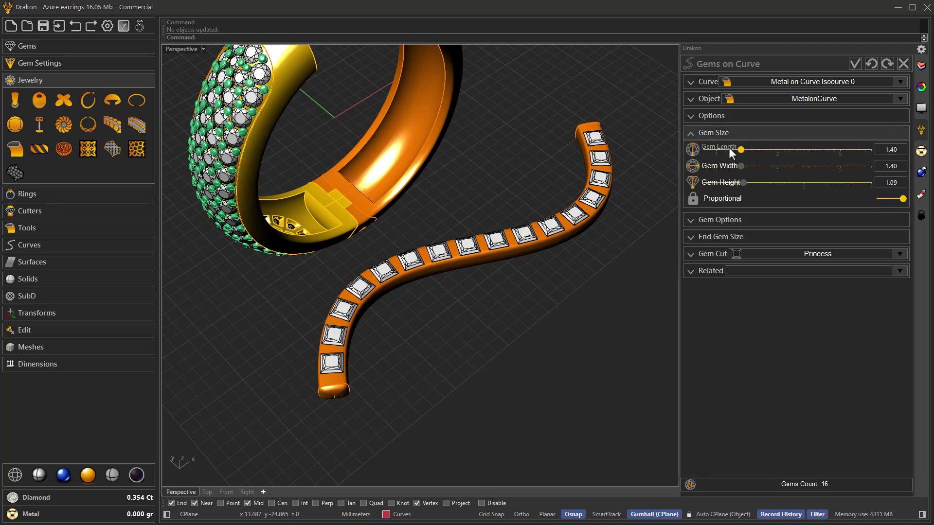
left_click(729, 148)
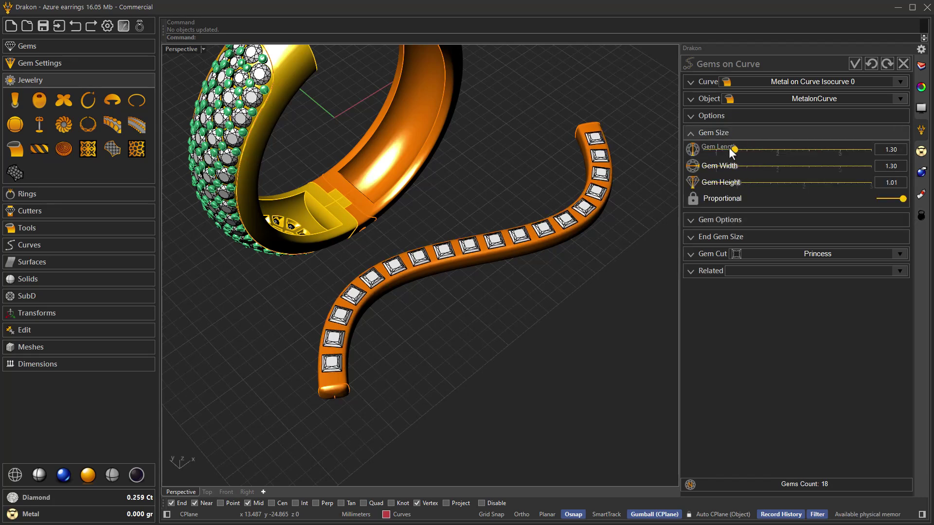
Adjust the start point so the 18-gem row extends closer to the wire ends.
right_click_drag(611, 273, 541, 272)
scroll(541, 278, "up", 2)
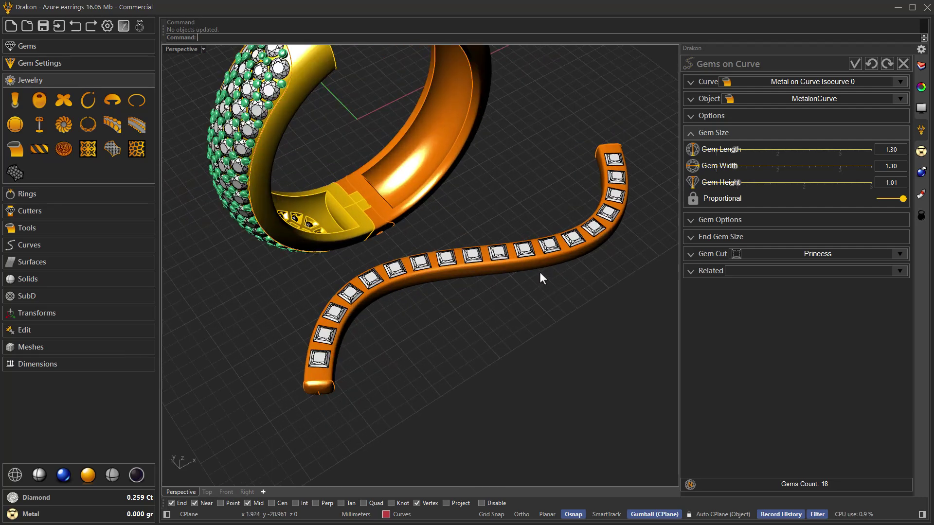
mouse_move(728, 170)
left_click(713, 118)
left_click_drag(713, 133, 708, 133)
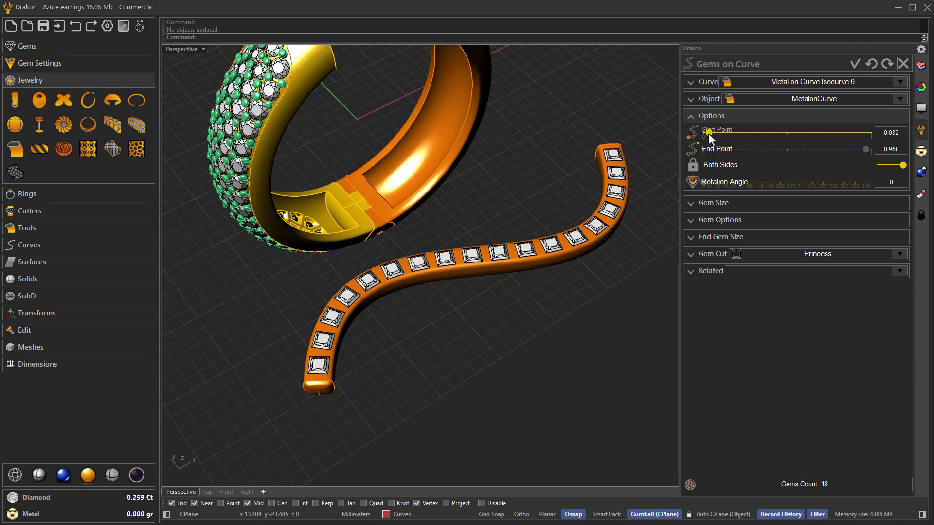
left_click(701, 274)
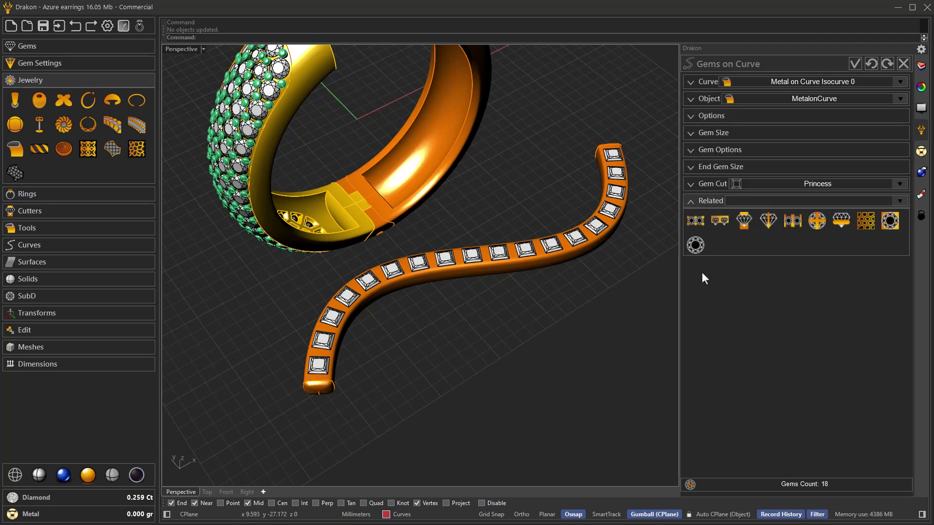
left_click(696, 221)
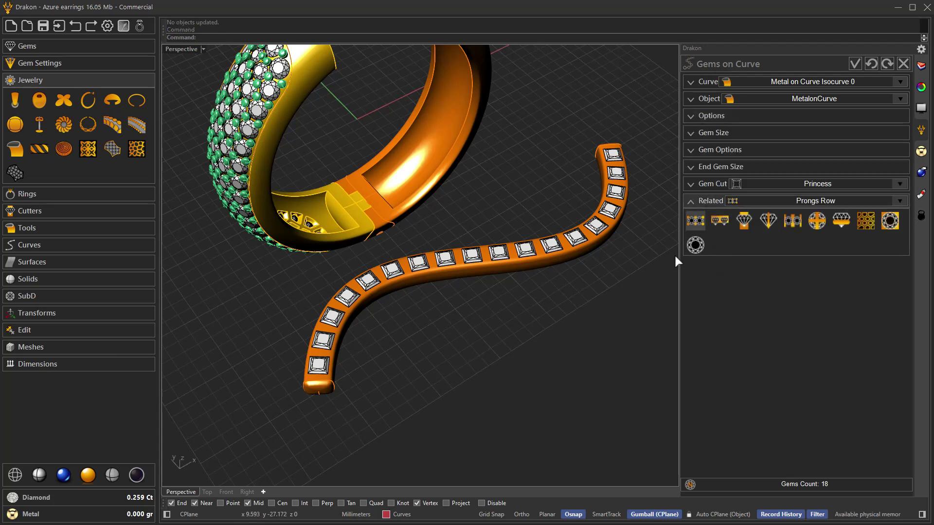
Switch the princess gem row's prong setting type to Bar.
right_click(631, 291)
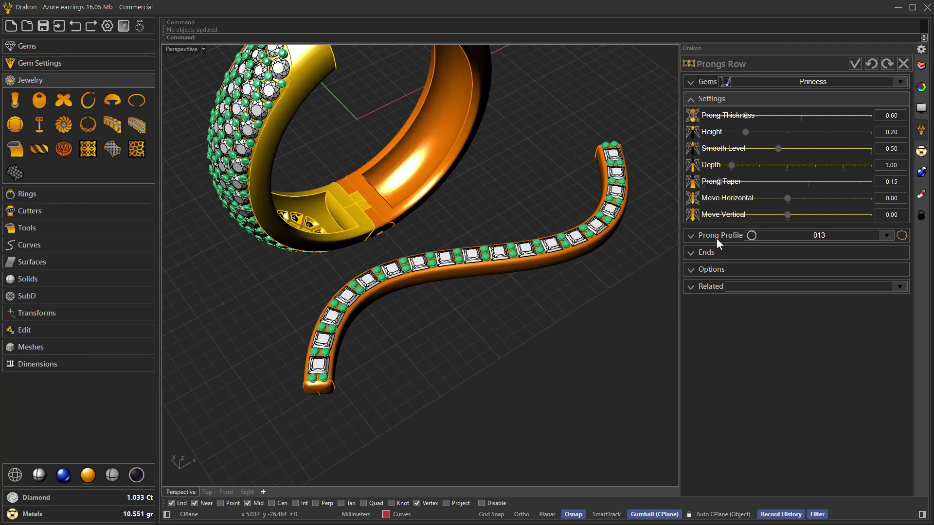
left_click(713, 268)
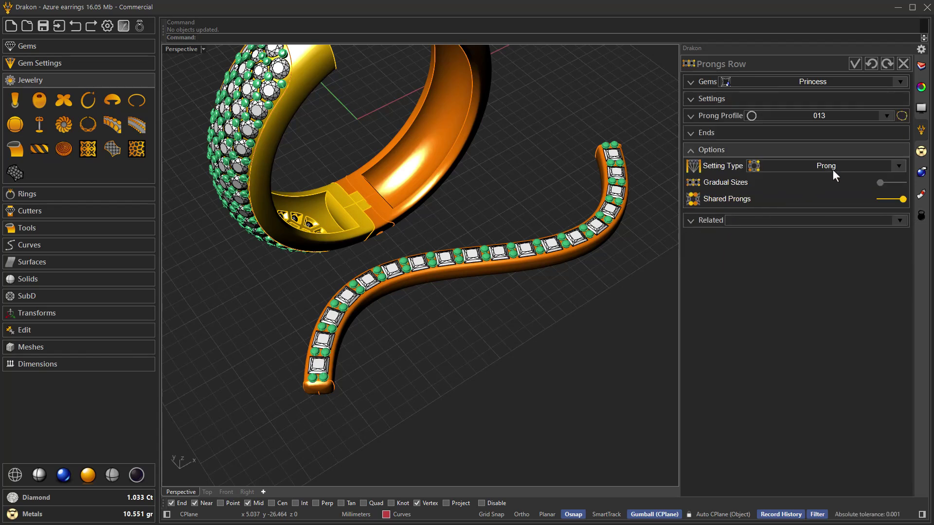
left_click(895, 169)
left_click(843, 198)
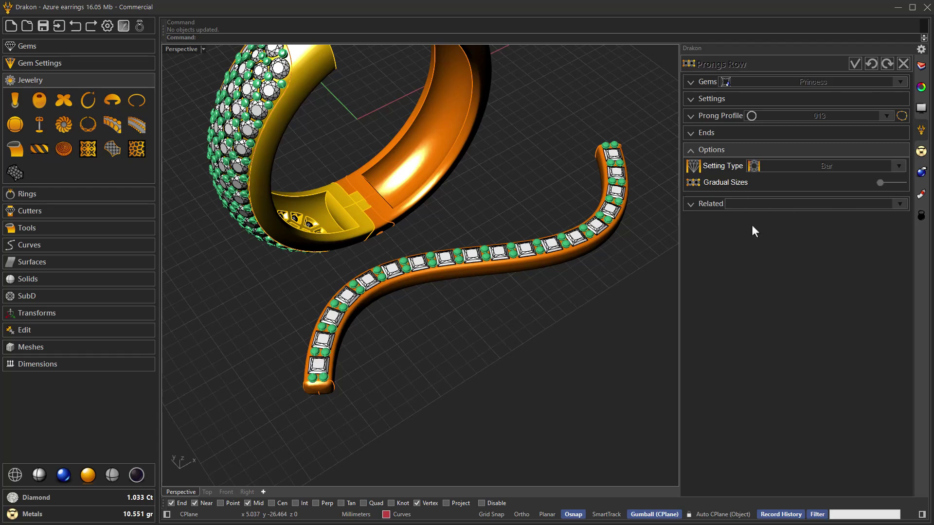
right_click_drag(474, 294, 474, 322)
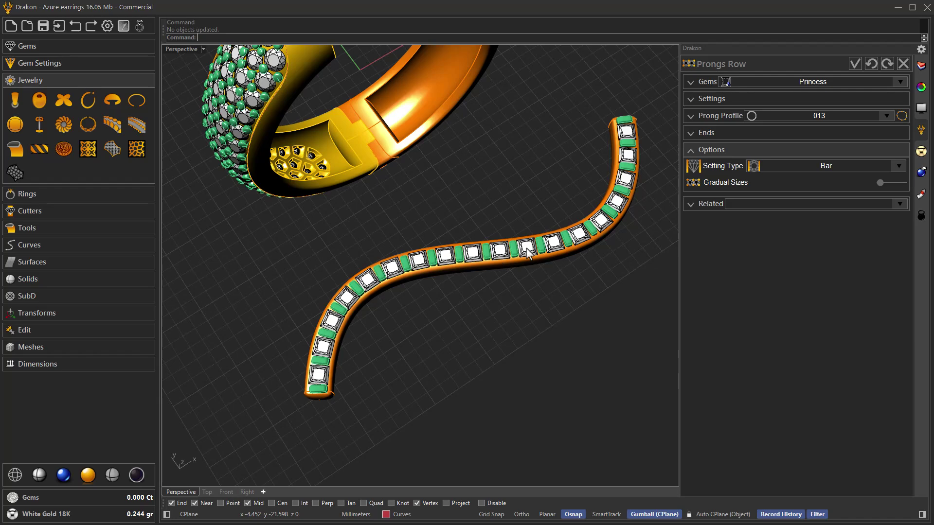
Set the bar prong thickness to 0.70 and the horizontal move to 0.10.
scroll(475, 322, "up", 2)
left_click(718, 99)
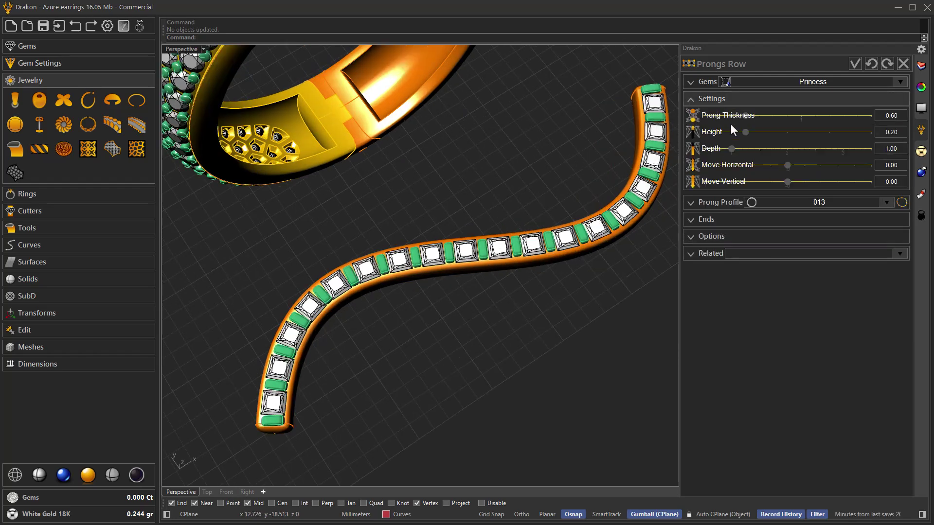
left_click(769, 116)
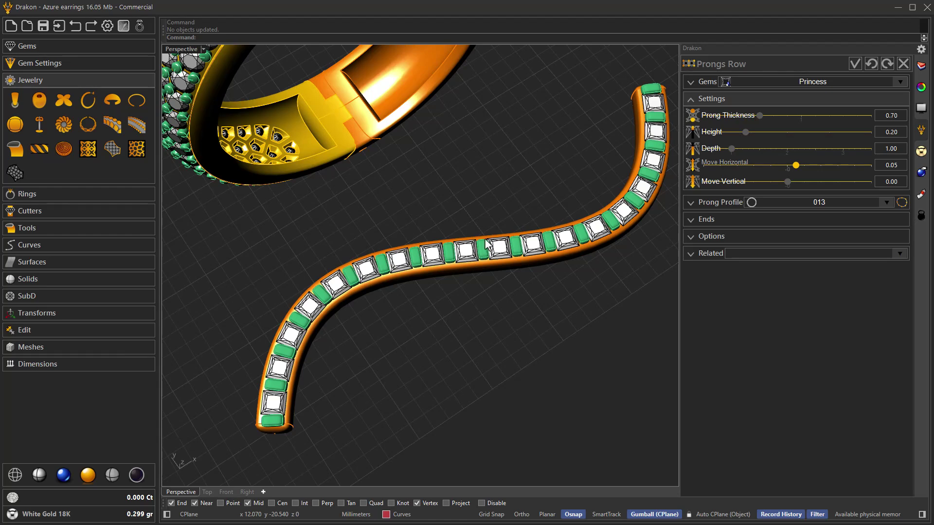
left_click(805, 166)
mouse_move(593, 269)
right_mouse_down()
mouse_move(559, 286)
mouse_move(599, 264)
right_mouse_up()
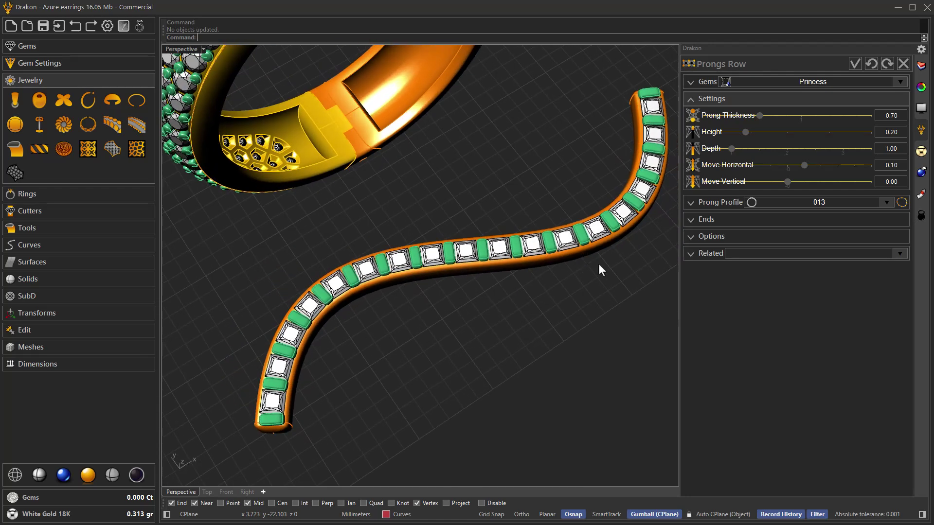
left_click(708, 256)
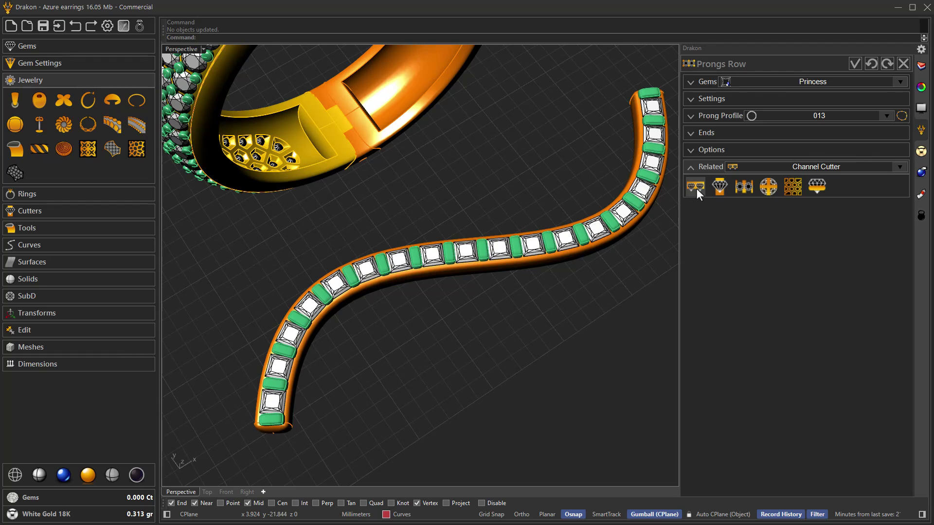
Confirm the bars and add a channel cutter with height from gems and 0.30 squared caps.
key("Return")
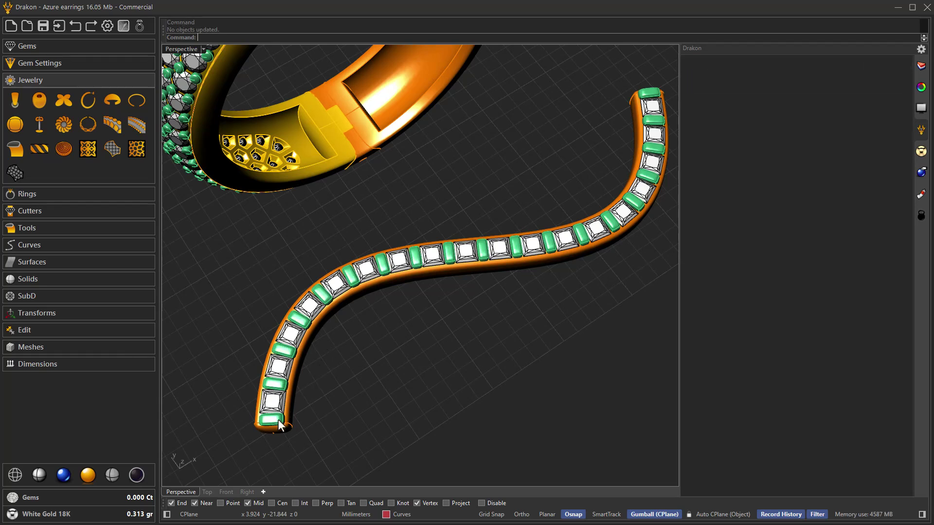
left_click(658, 121)
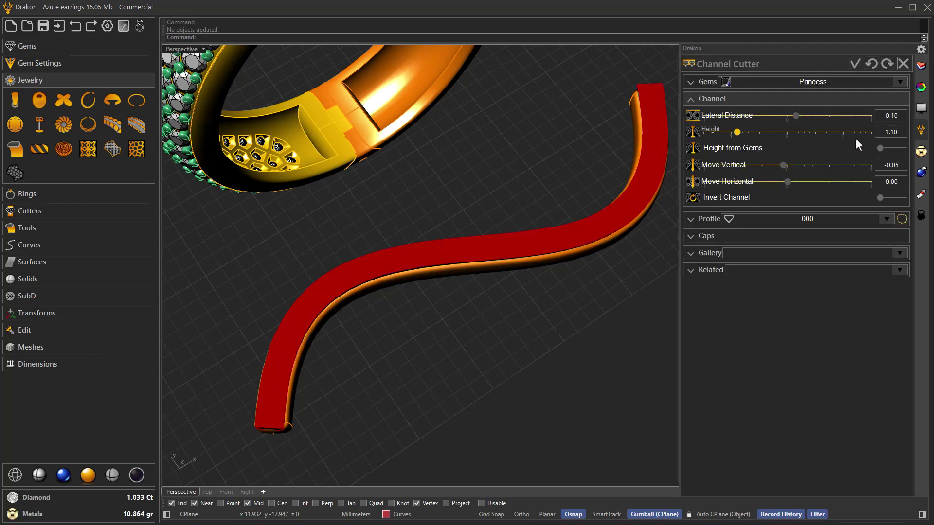
left_click(881, 148)
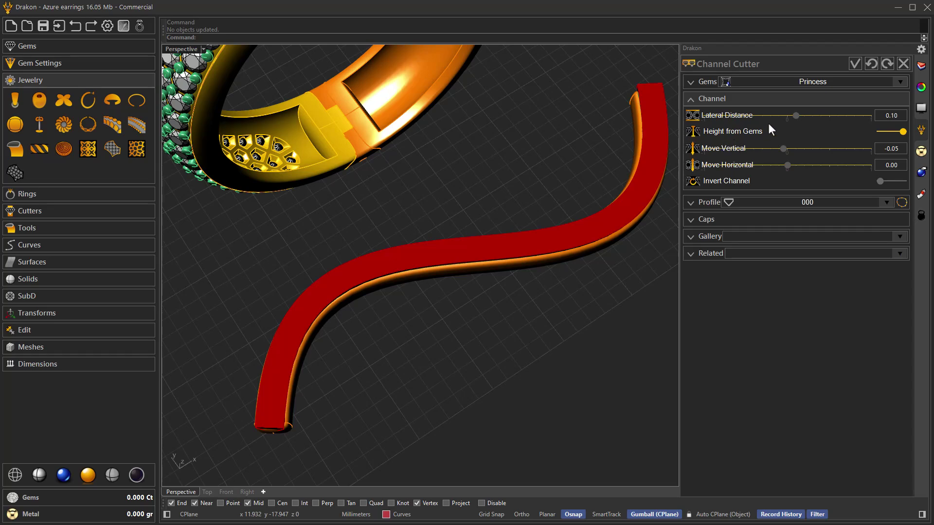
right_click_drag(390, 306, 367, 308)
left_click(709, 219)
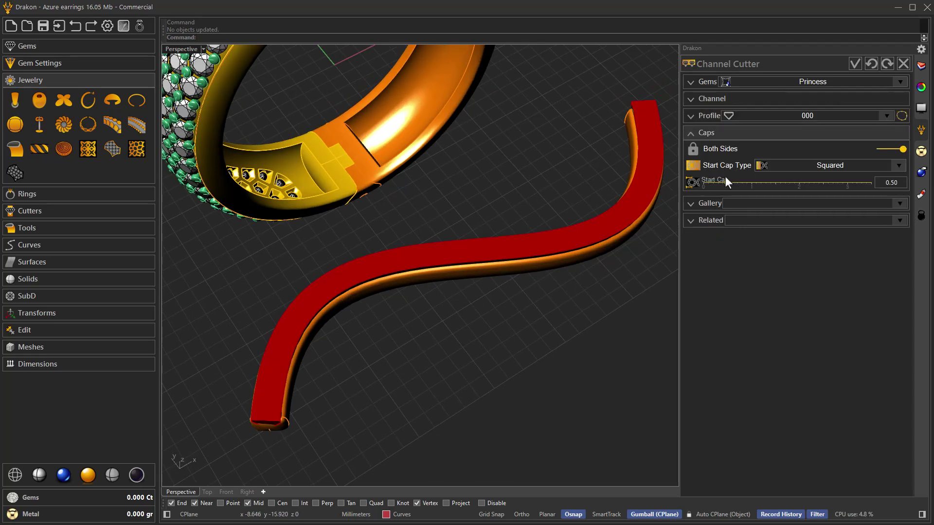
scroll(731, 180, "down", 2)
right_click_drag(596, 297, 492, 302)
scroll(441, 304, "down", 3)
left_click(723, 220)
Subtract ChannelCutter from MetalonCurve as a Boolean Difference and apply it.
left_click(792, 188)
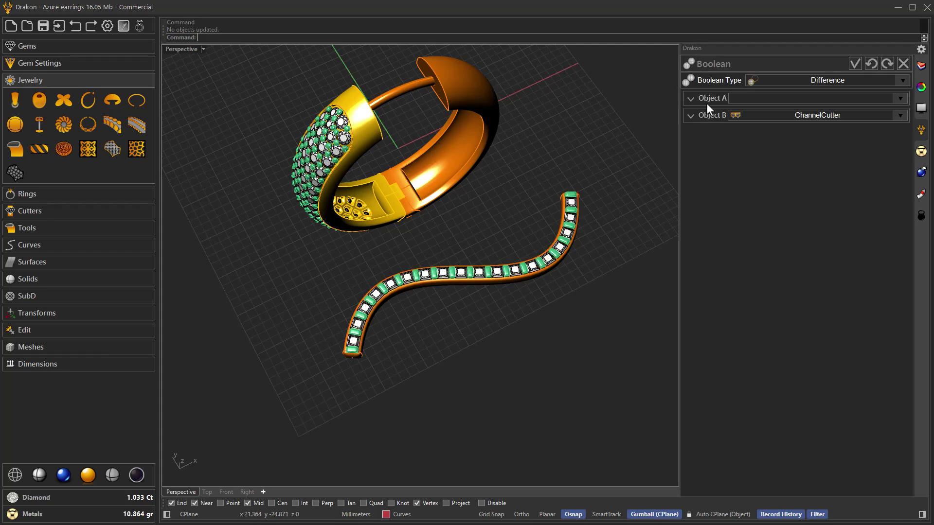
left_click(707, 101)
left_click(765, 121)
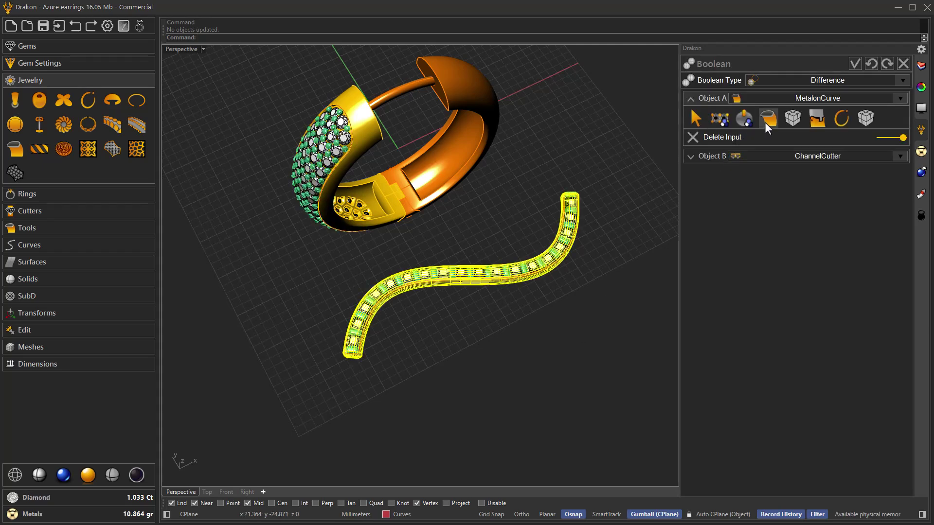
right_click_drag(546, 315, 573, 335)
scroll(543, 323, "up", 5)
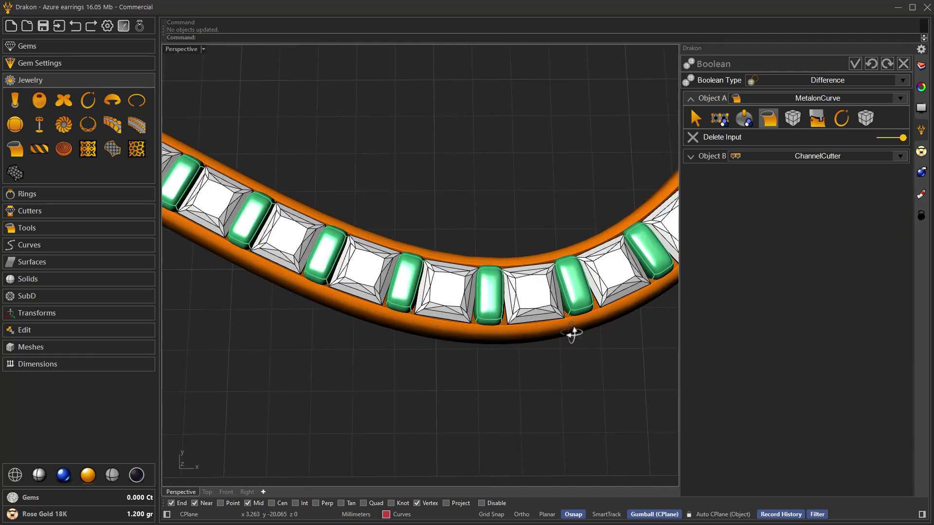
scroll(572, 321, "down", 8)
scroll(581, 312, "down", 3)
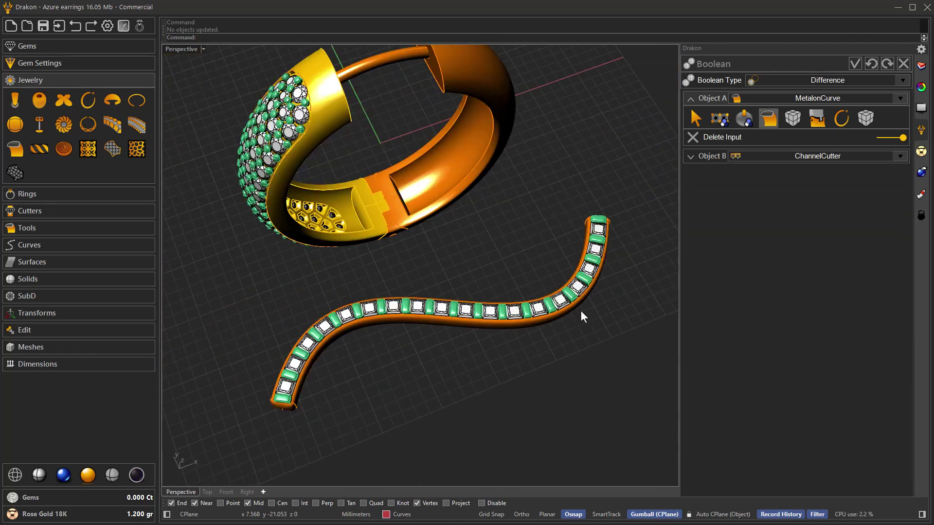
right_click_drag(602, 315, 609, 317)
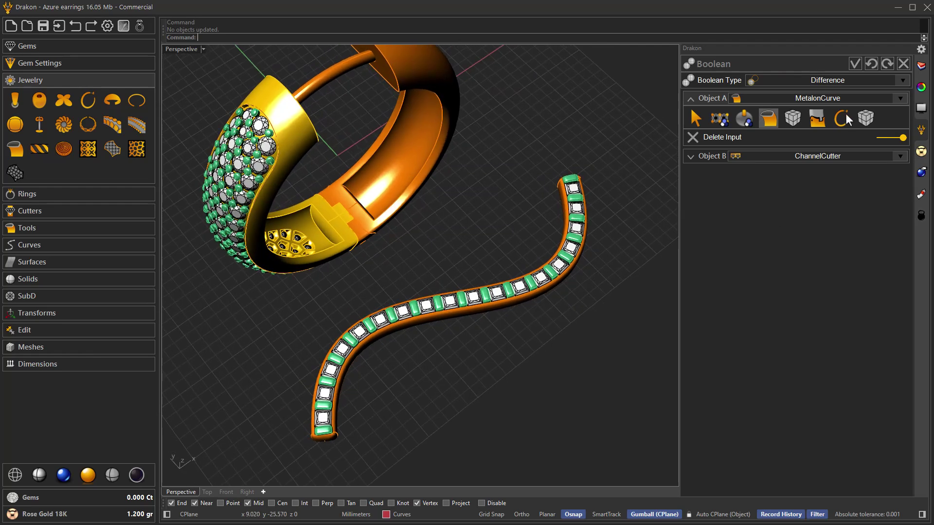
left_click(854, 65)
right_click_drag(598, 311, 480, 276)
scroll(457, 295, "up", 5)
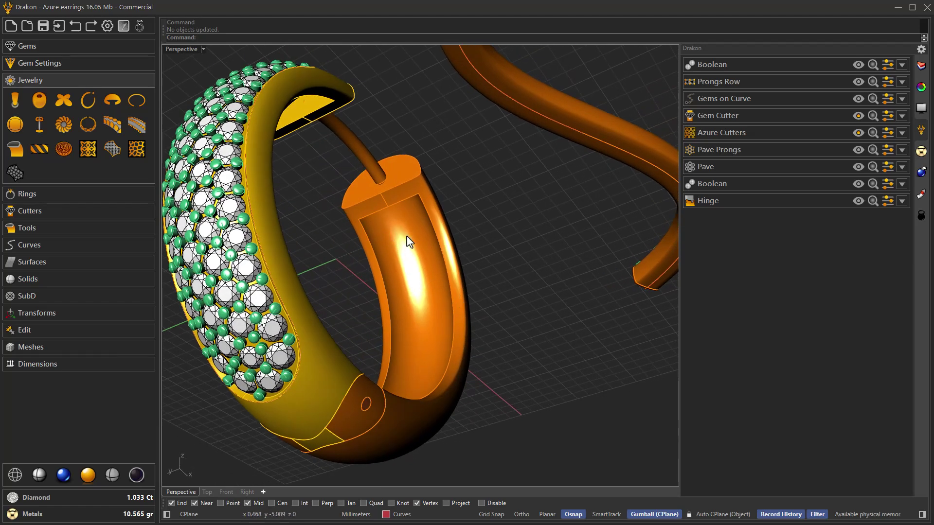
mouse_move(491, 234)
right_mouse_down()
mouse_move(477, 250)
mouse_move(492, 246)
mouse_move(469, 243)
mouse_move(479, 240)
mouse_move(474, 229)
right_mouse_up()
scroll(417, 231, "down", 5)
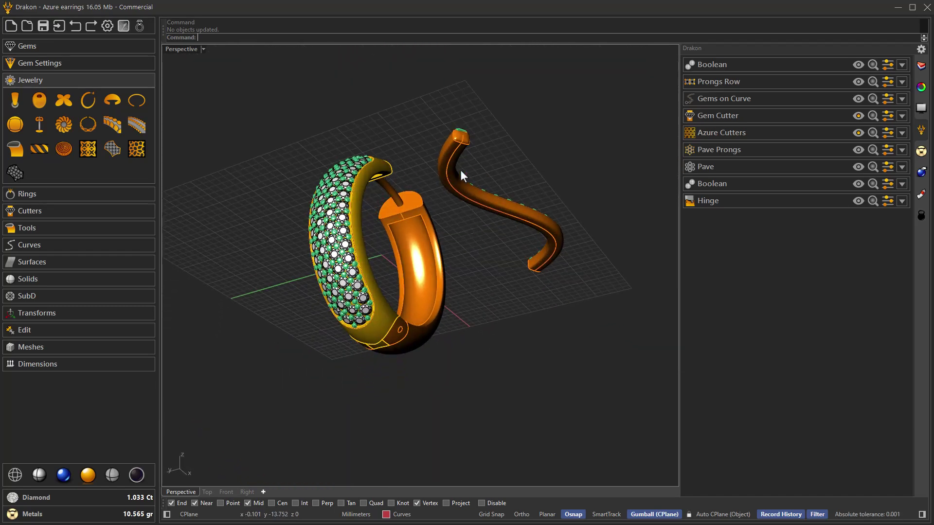
scroll(459, 141, "up", 3)
scroll(472, 139, "up", 3)
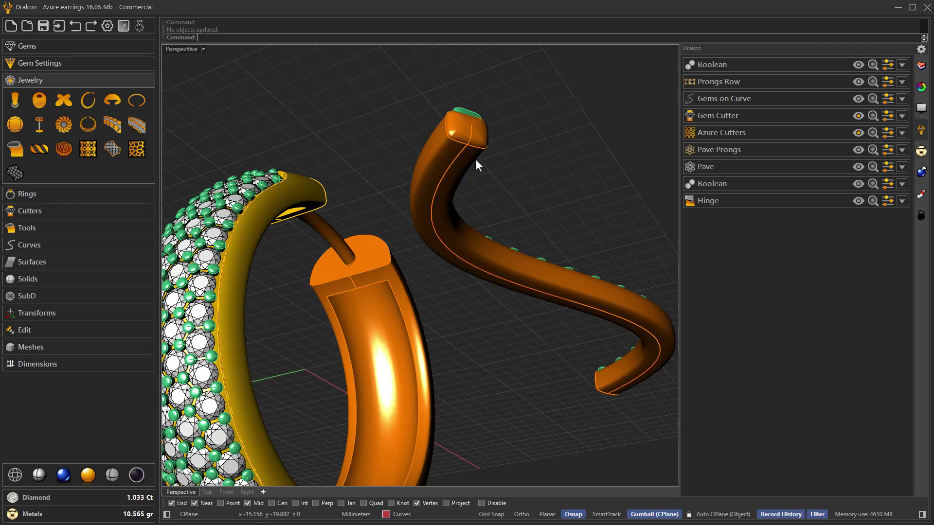
right_click_drag(448, 165, 465, 211)
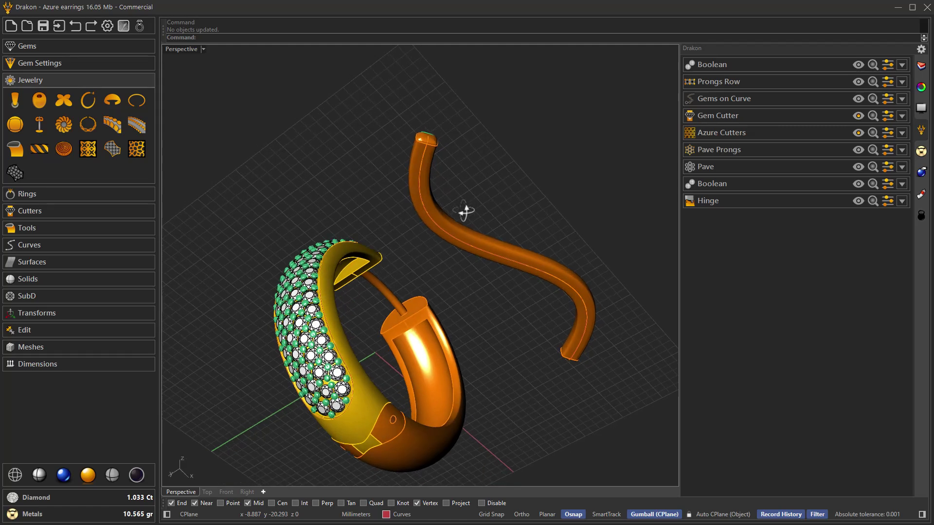
Run Ribbon on the S wire's plain curve, offsetting 0.7 on both sides.
left_click(30, 246)
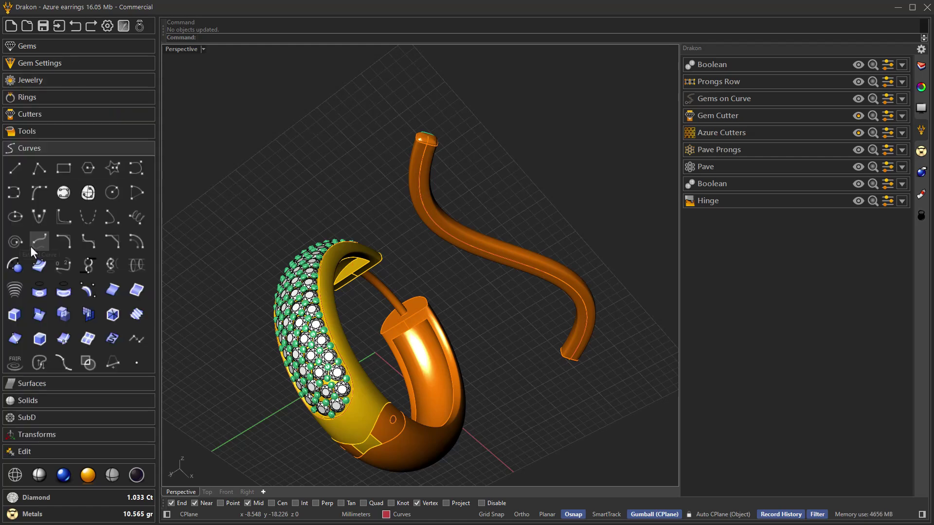
left_click(43, 387)
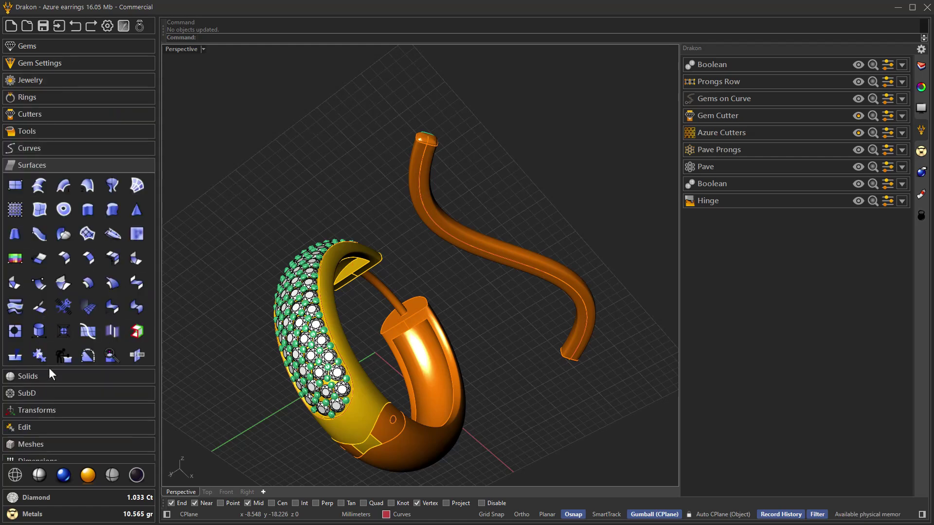
left_click(39, 235)
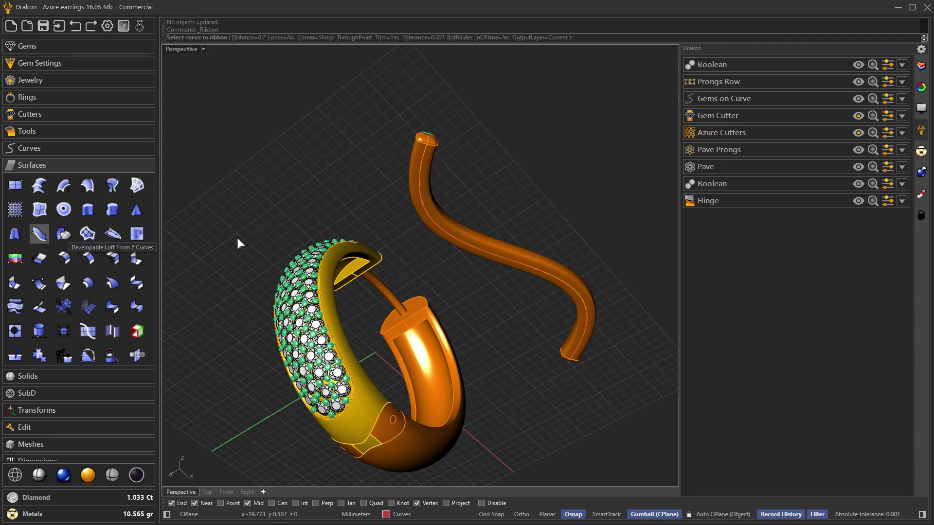
left_click(444, 232)
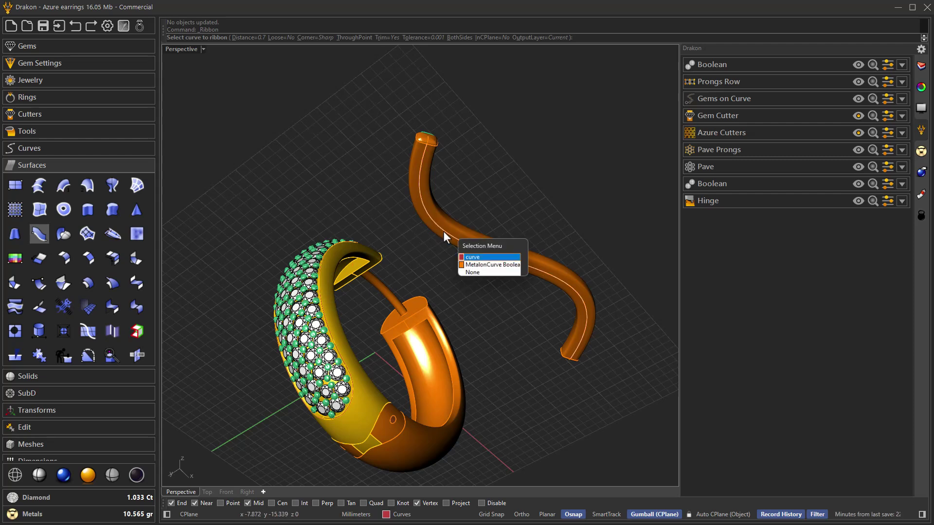
left_click(476, 258)
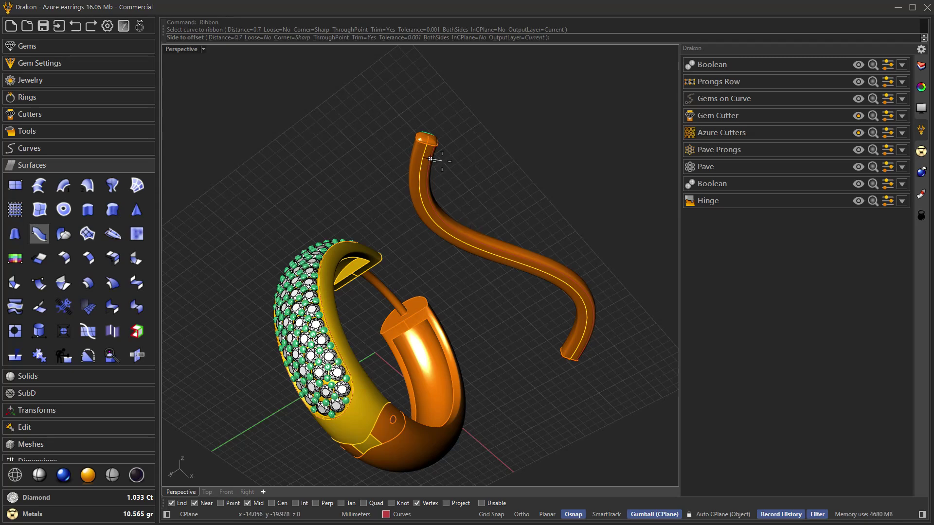
scroll(430, 159, "up", 5)
left_click(441, 38)
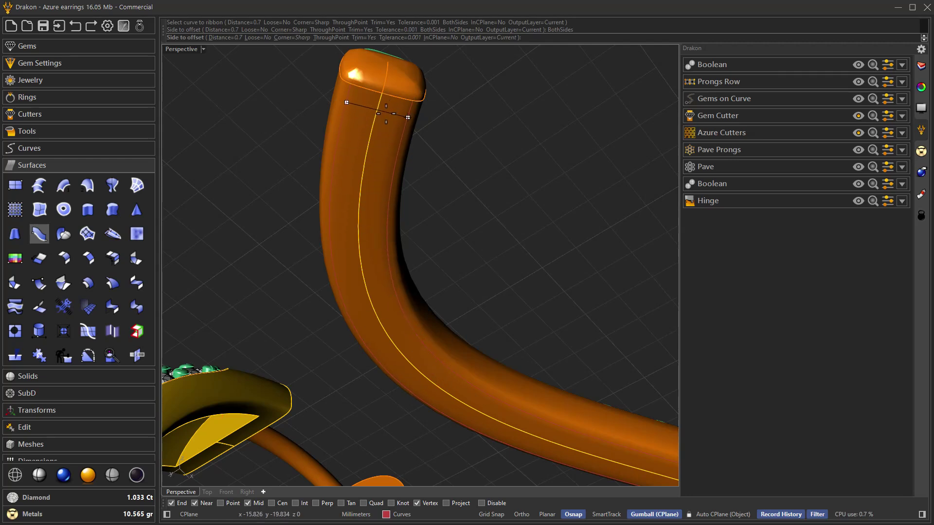
left_click(396, 273)
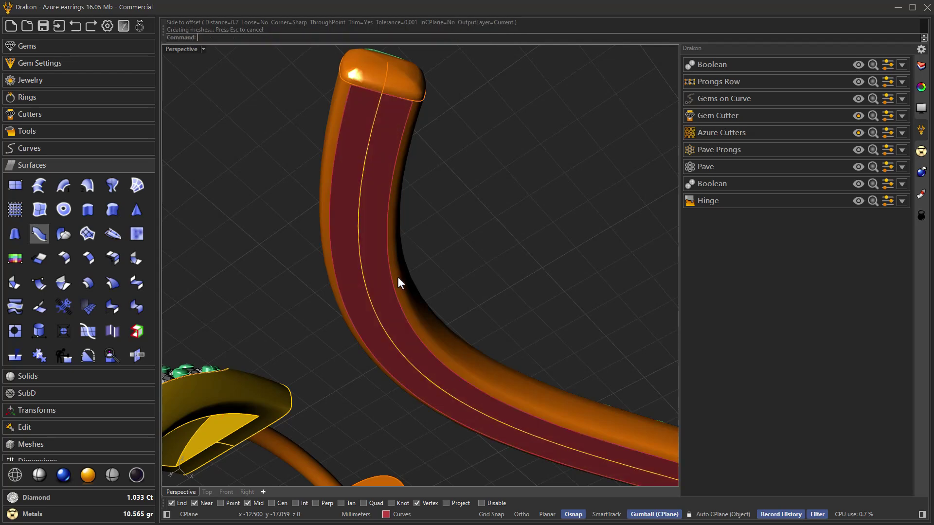
scroll(374, 263, "down", 3)
right_click_drag(371, 264, 385, 313)
right_click_drag(360, 257, 428, 268)
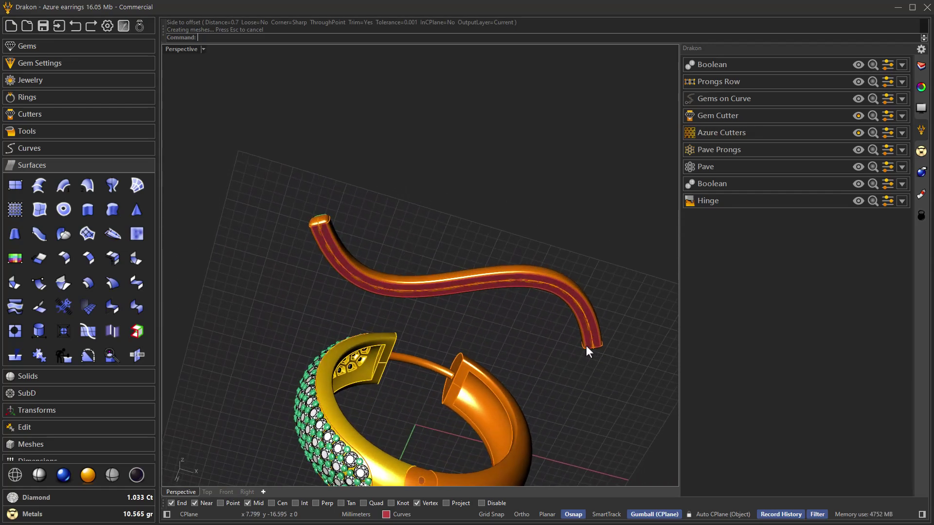
scroll(613, 328, "up", 6)
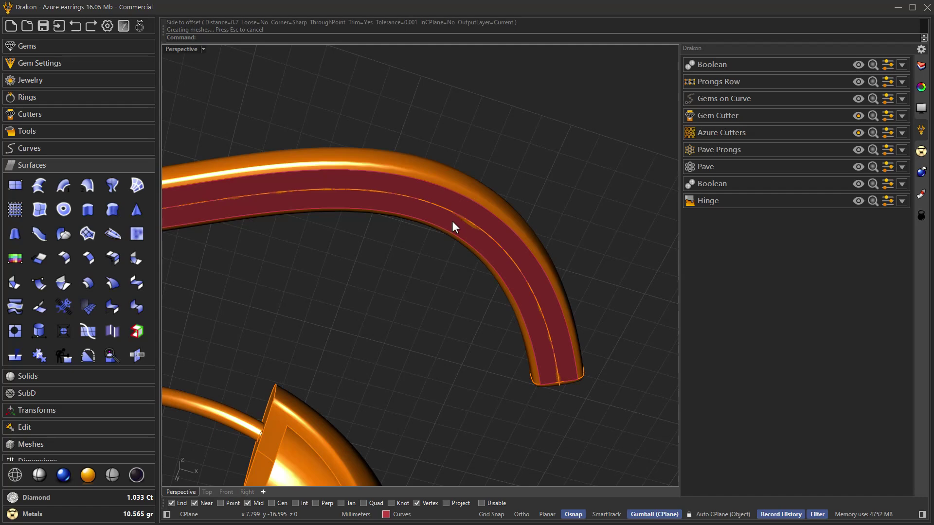
right_click_drag(470, 231, 483, 245)
scroll(566, 279, "down", 5)
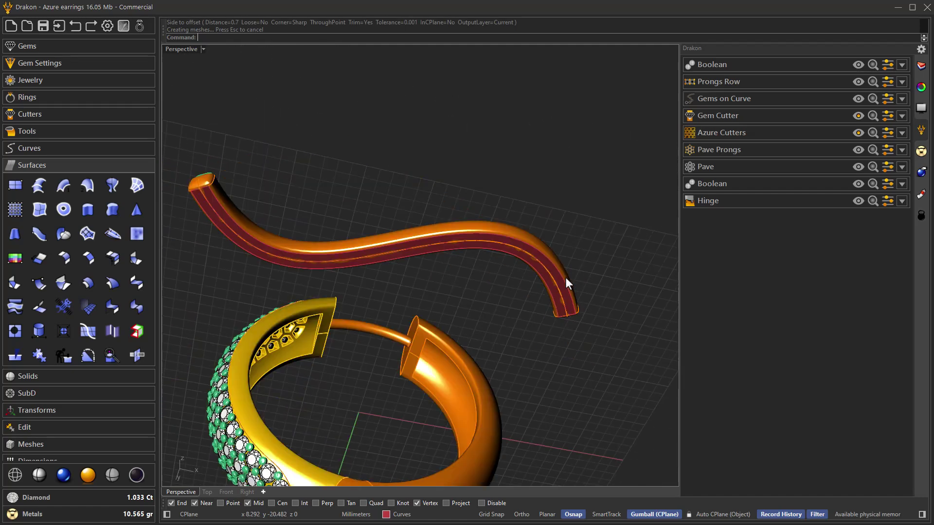
right_click_drag(550, 282, 569, 255)
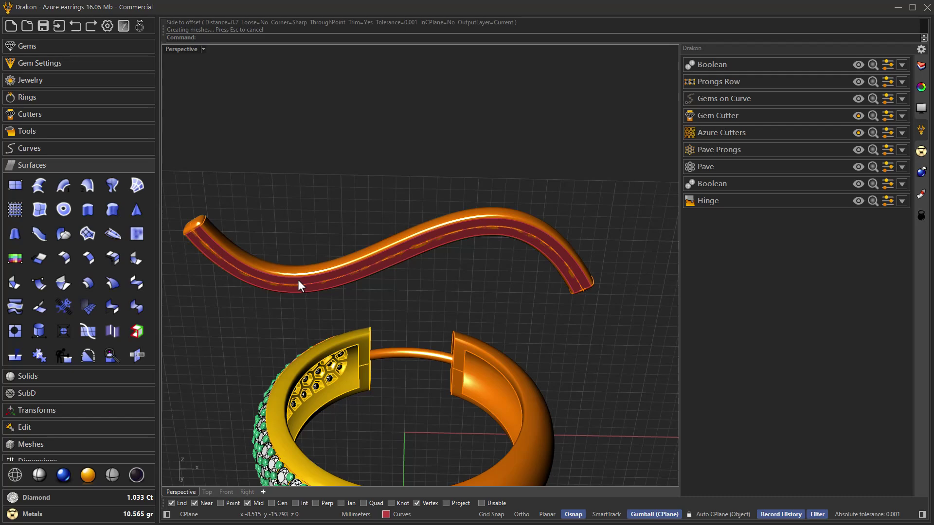
mouse_move(343, 260)
right_mouse_down()
mouse_move(340, 275)
mouse_move(355, 252)
mouse_move(357, 269)
mouse_move(325, 287)
mouse_move(346, 287)
mouse_move(347, 276)
right_mouse_up()
scroll(270, 275, "up", 3)
scroll(348, 275, "down", 2)
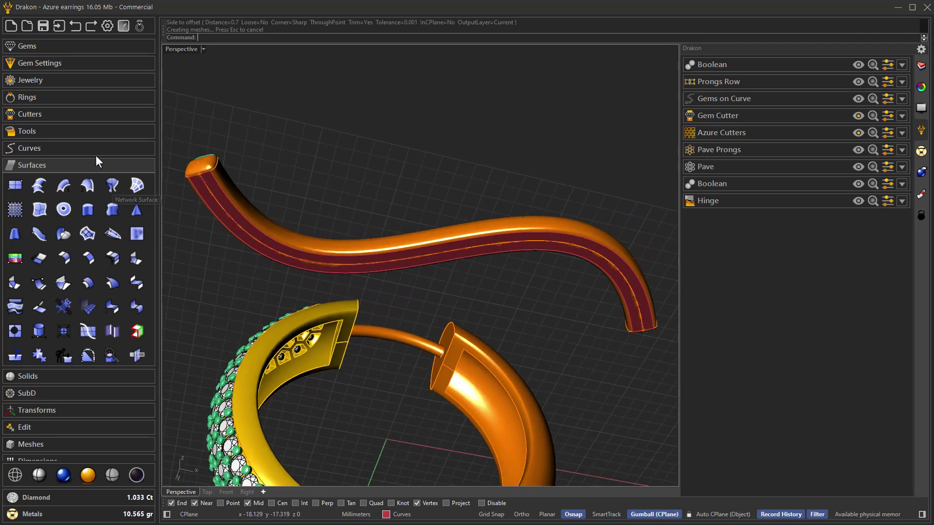
Start Azure Cutters with Princess gems, taking the ribbon surface as the object.
left_click(78, 115)
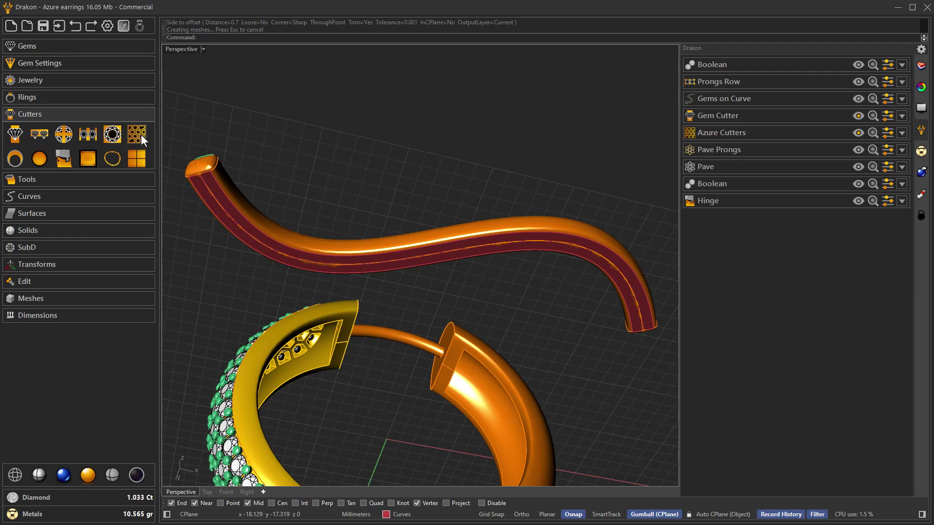
left_click(137, 134)
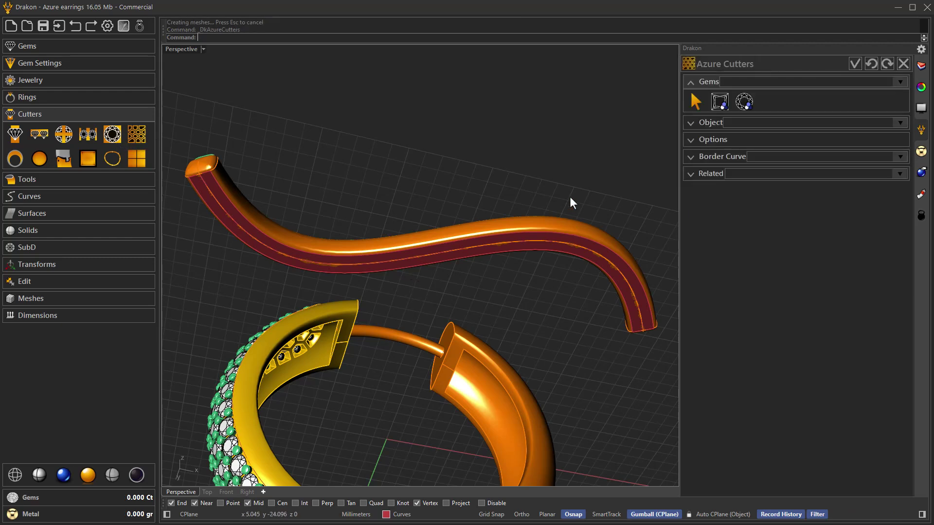
left_click(719, 102)
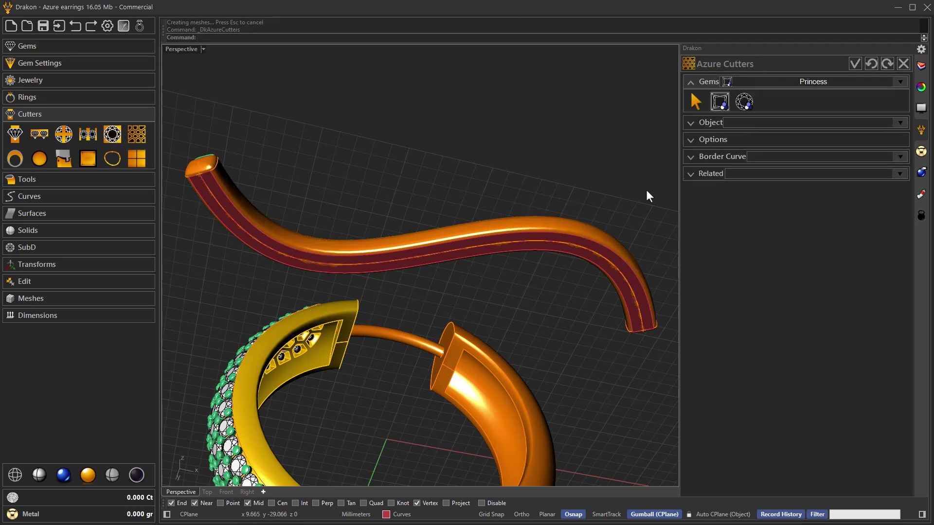
left_click(704, 122)
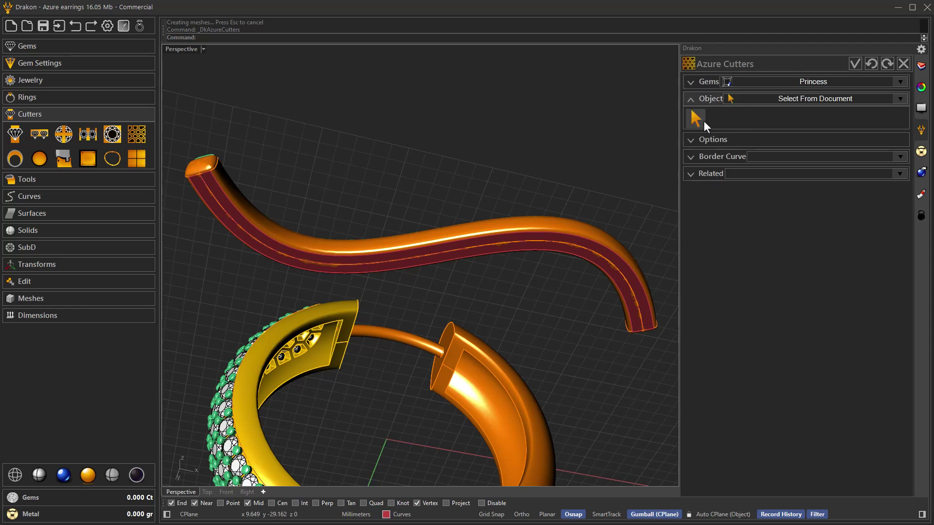
left_click(477, 256)
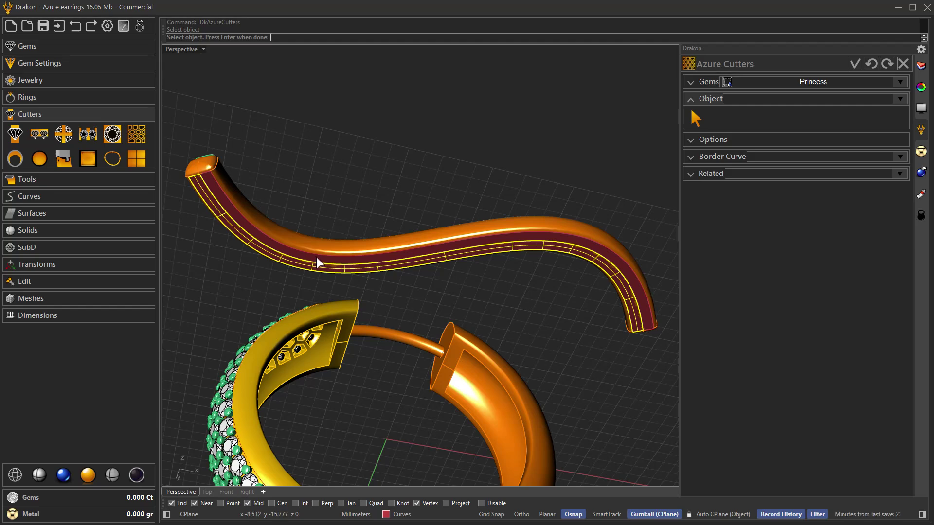
scroll(248, 224, "up", 2)
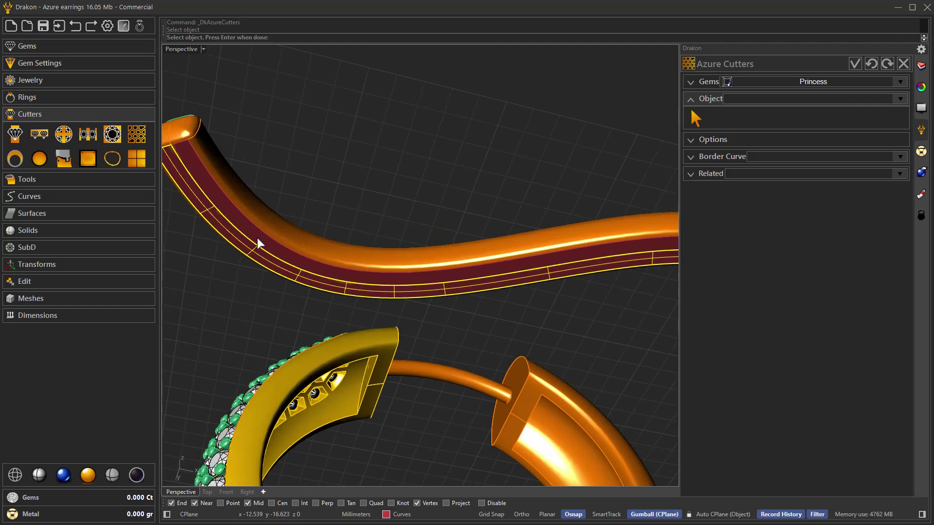
left_click(261, 245)
left_click(292, 263)
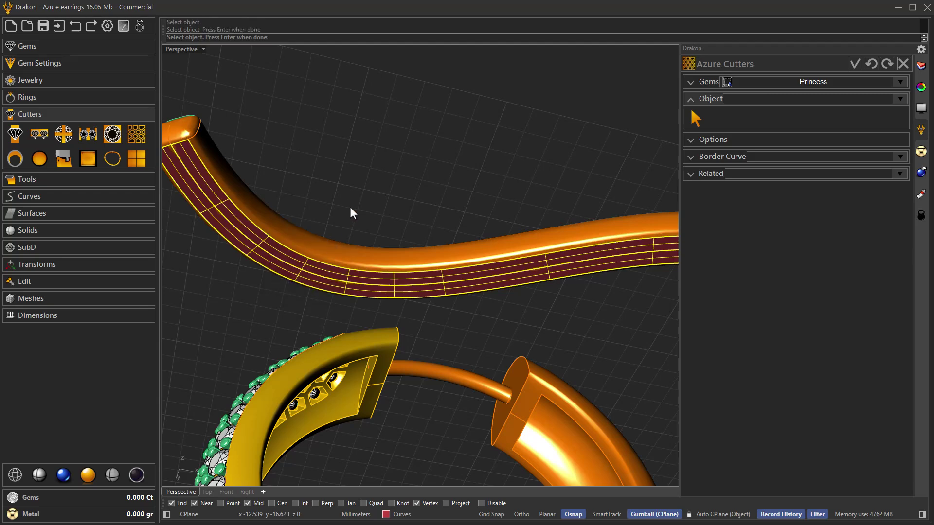
scroll(349, 205, "down", 2)
key("Return")
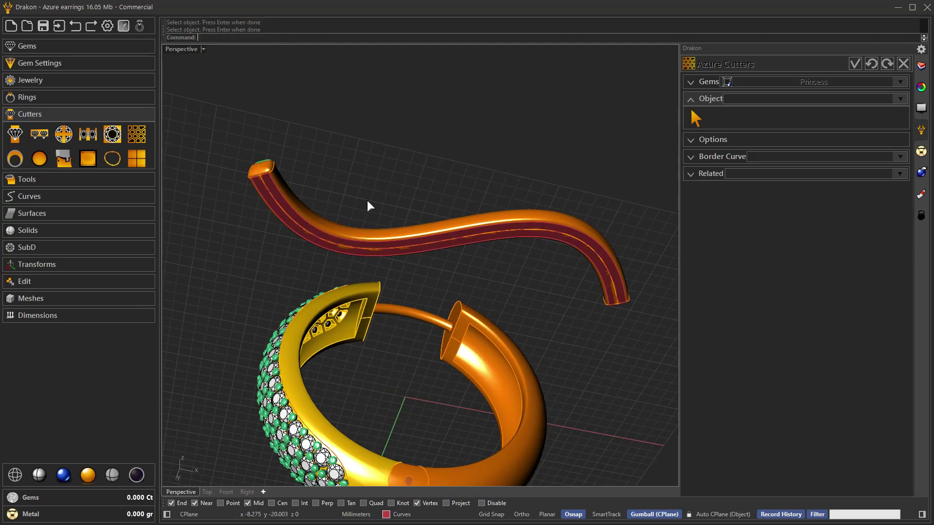
Set the Azure cutter margin and cell wall both to 0.10 and apply.
left_click(701, 140)
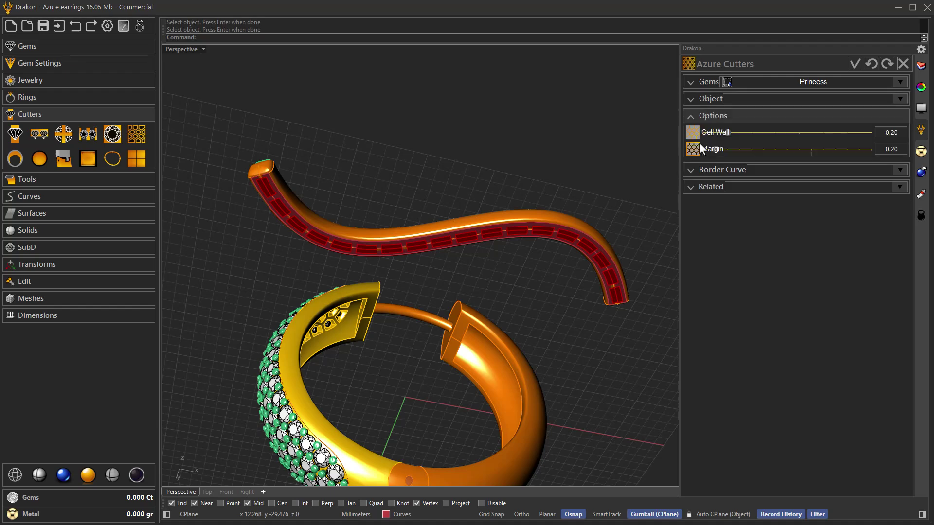
left_click(725, 149)
right_click_drag(557, 225, 538, 202)
scroll(503, 238, "up", 4)
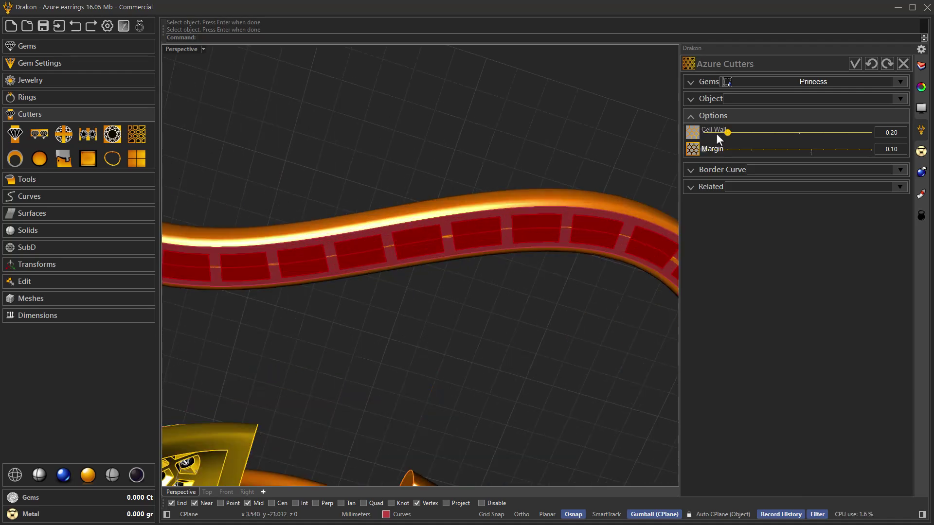
right_click_drag(571, 192, 558, 223)
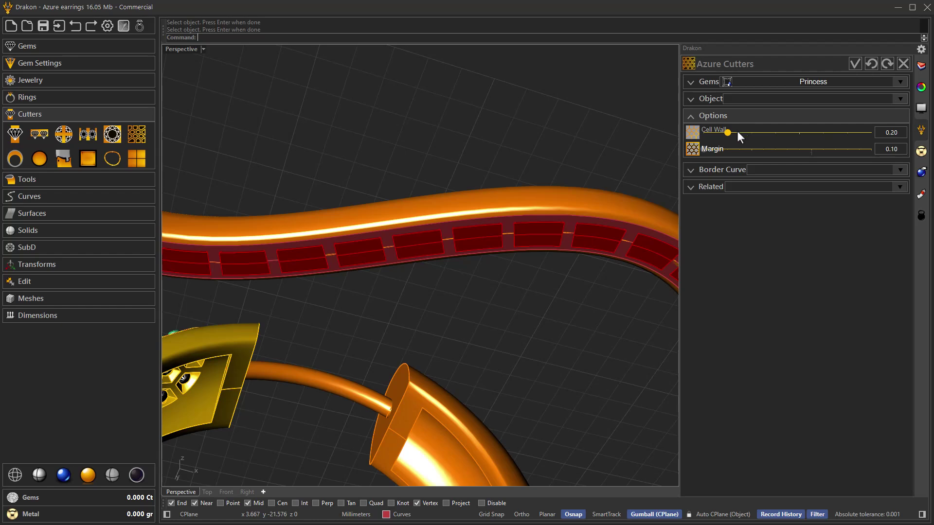
left_click_drag(721, 137, 712, 135)
right_click_drag(436, 240, 547, 199)
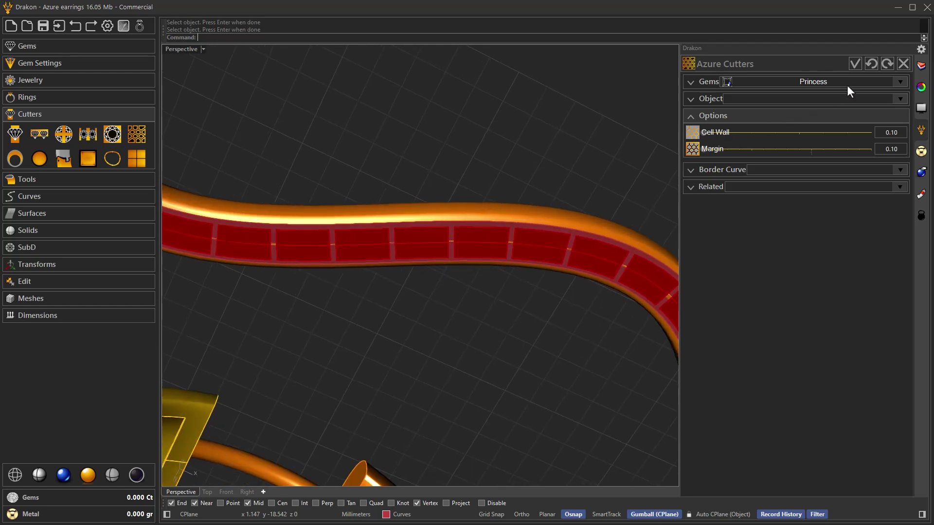
left_click(852, 63)
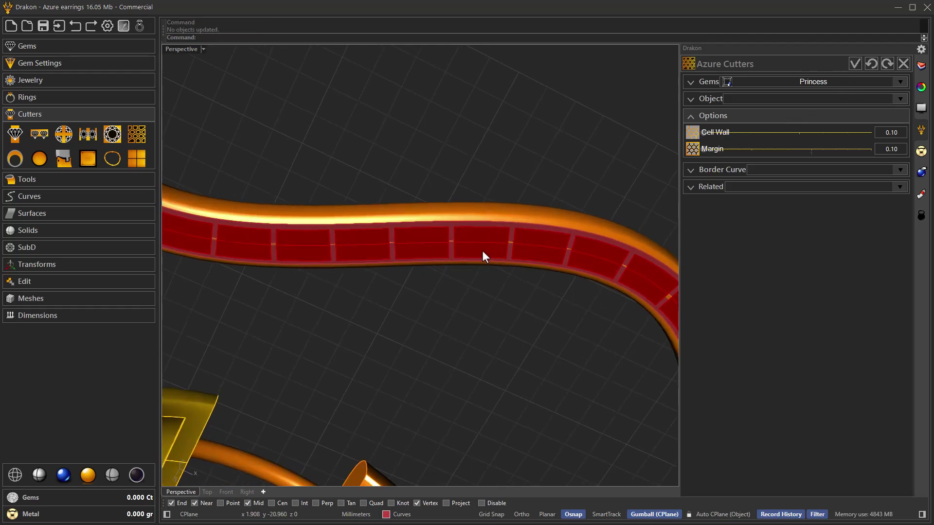
right_click_drag(481, 240, 423, 253)
scroll(487, 256, "down", 8)
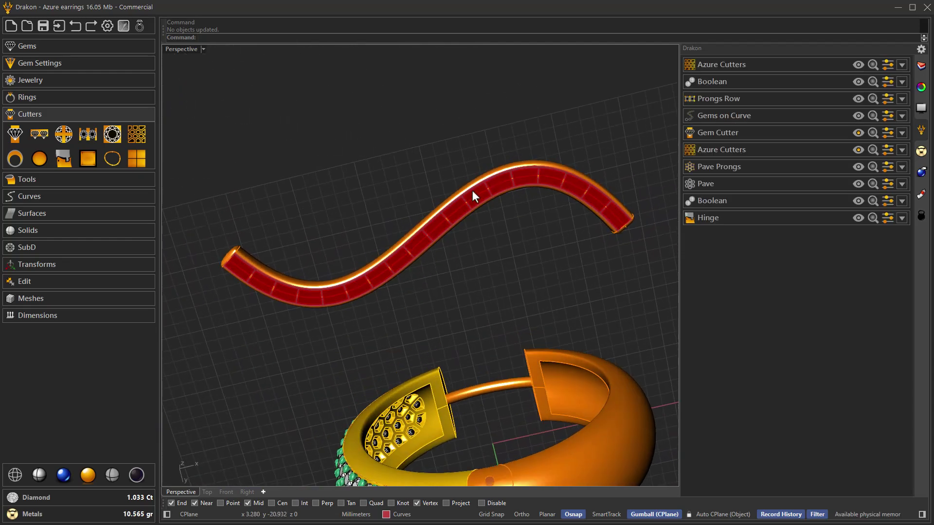
Hide the ribbon surface strip over the S wire to reveal the red cutter cells.
scroll(276, 301, "up", 4)
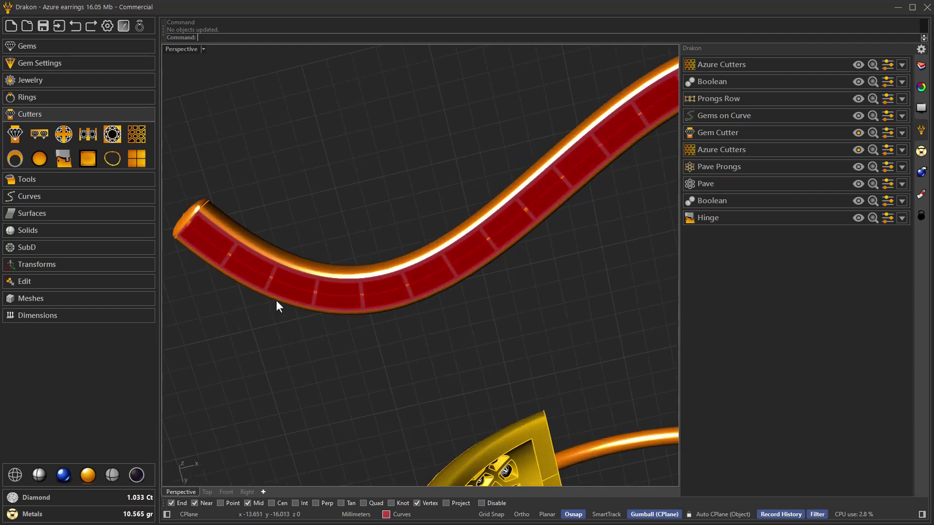
scroll(263, 280, "up", 1)
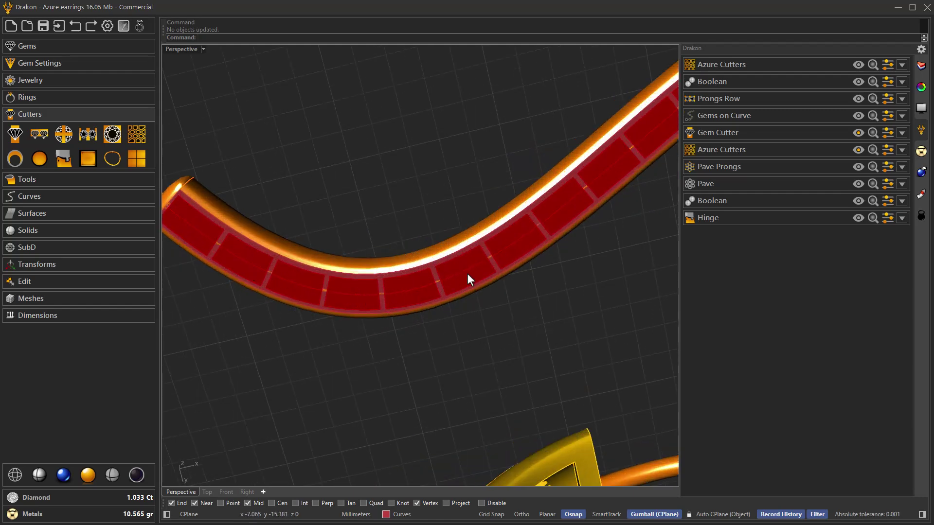
right_click_drag(409, 306, 339, 247)
left_click(314, 262)
middle_click(341, 310)
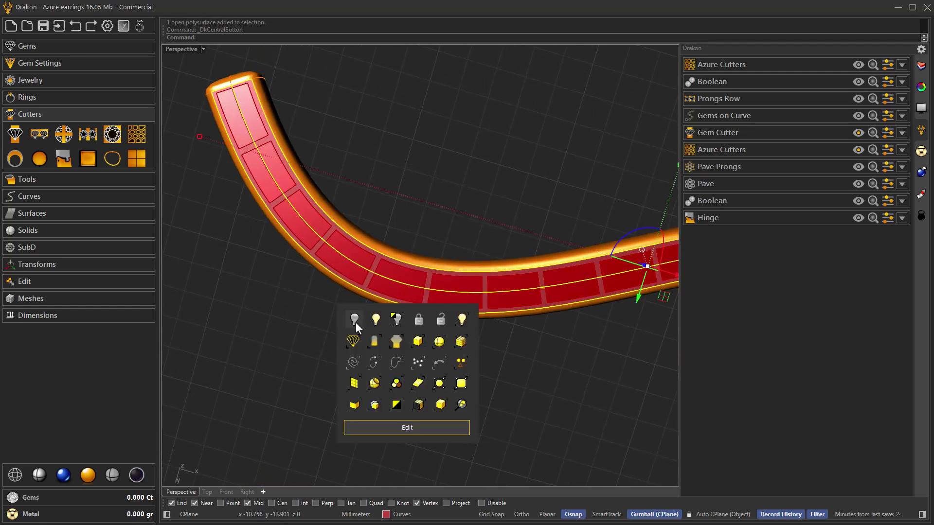
left_click(355, 322)
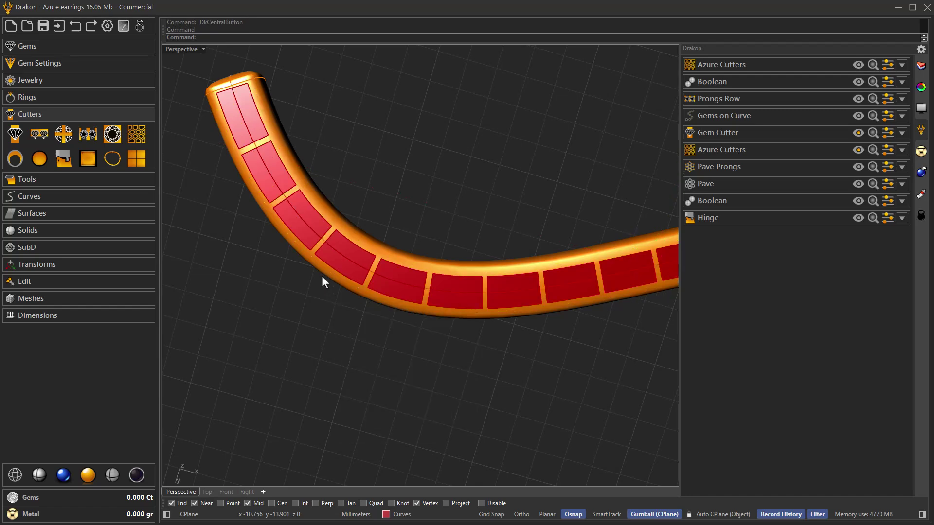
right_click_drag(327, 310, 333, 328)
scroll(329, 312, "down", 3)
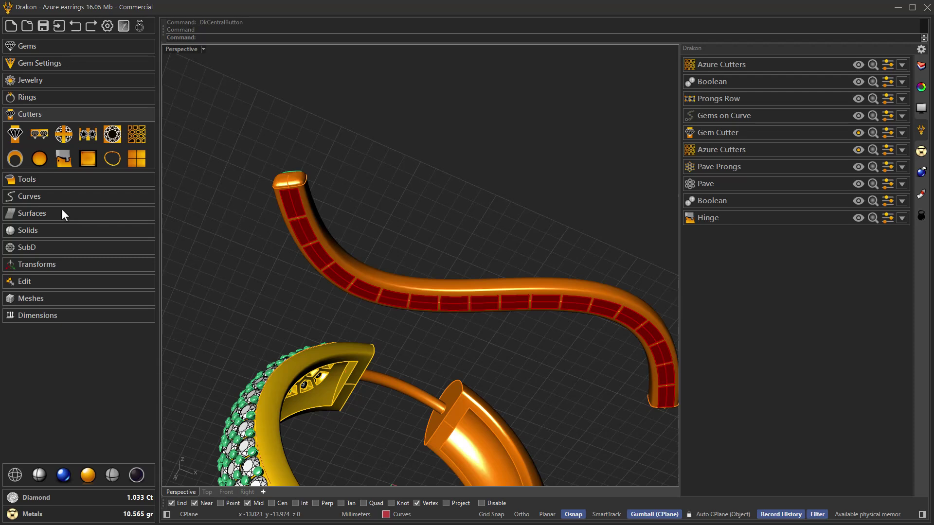
Start a Boolean Difference with the metal tube as Object A and Azure Cutters02 as Object B.
left_click(45, 179)
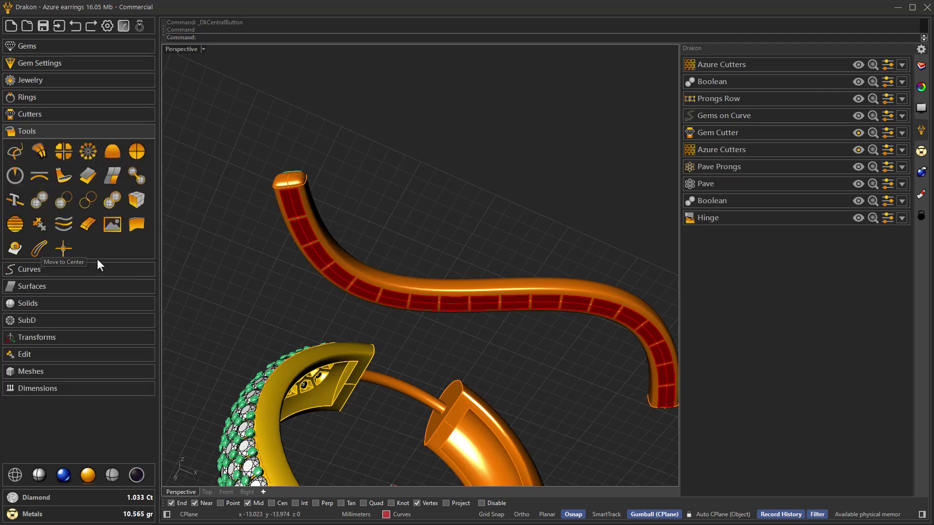
left_click(65, 199)
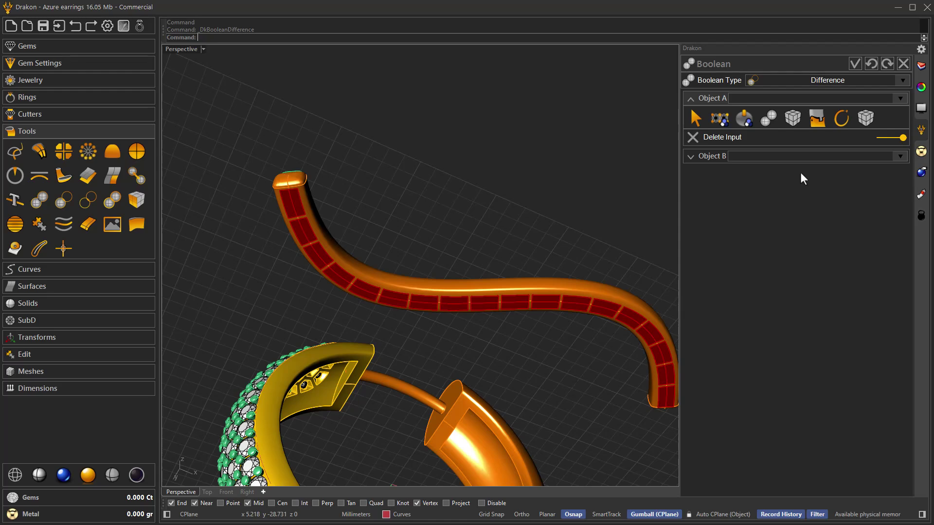
left_click(767, 123)
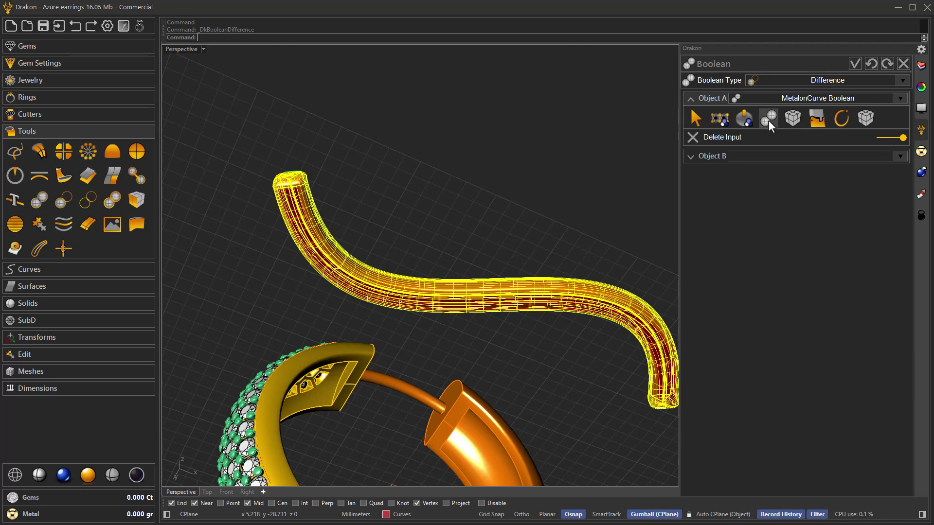
left_click(768, 121)
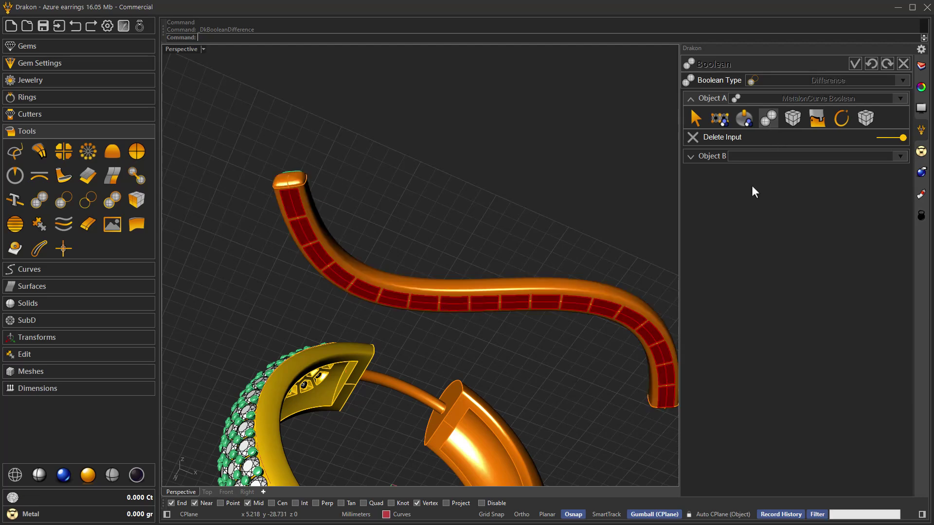
left_click(699, 157)
left_click(717, 135)
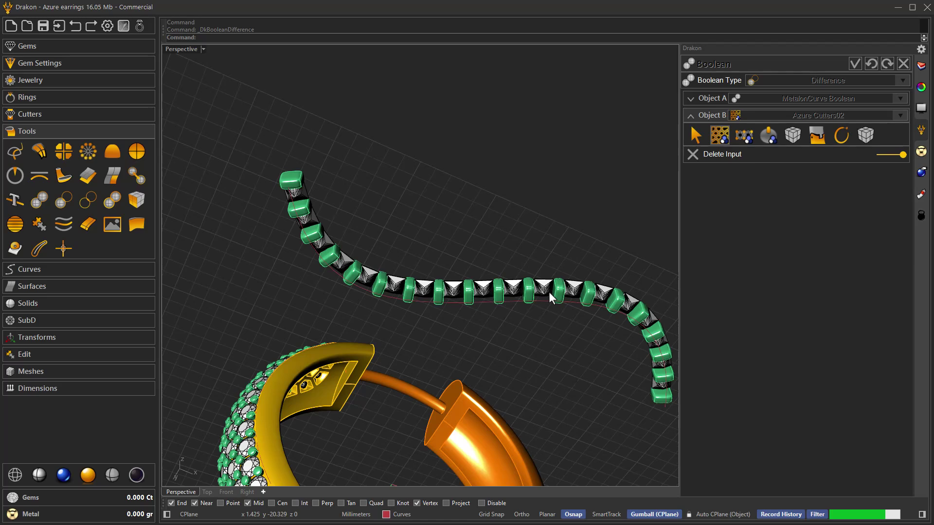
Inspect the pierced tube beside the pavé hoop, then apply the subtraction.
right_click_drag(533, 319, 494, 263)
right_click_drag(363, 276, 444, 305)
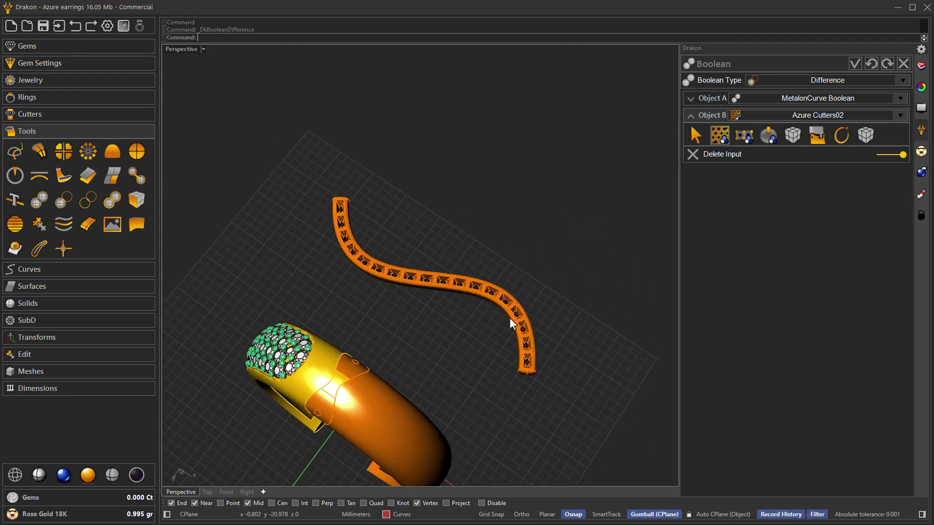
scroll(533, 323, "up", 5)
scroll(533, 322, "up", 3)
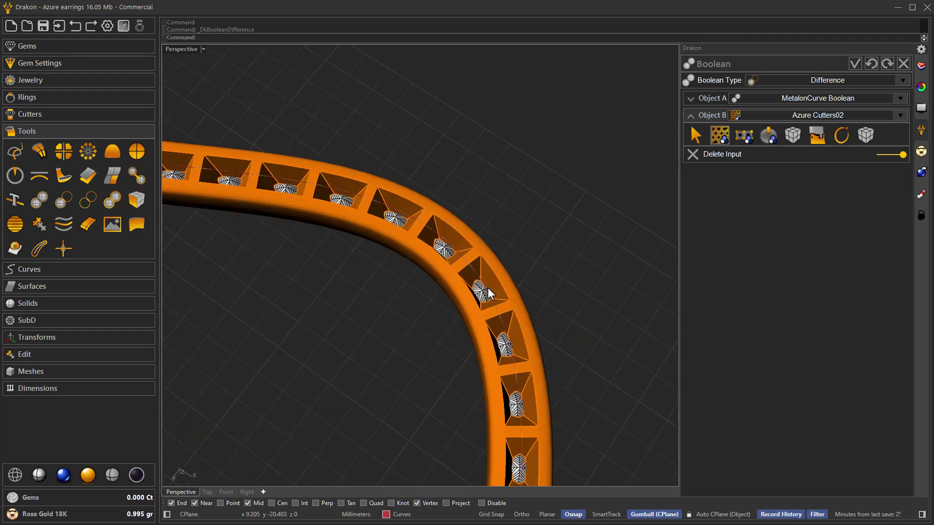
right_click_drag(497, 297, 457, 266)
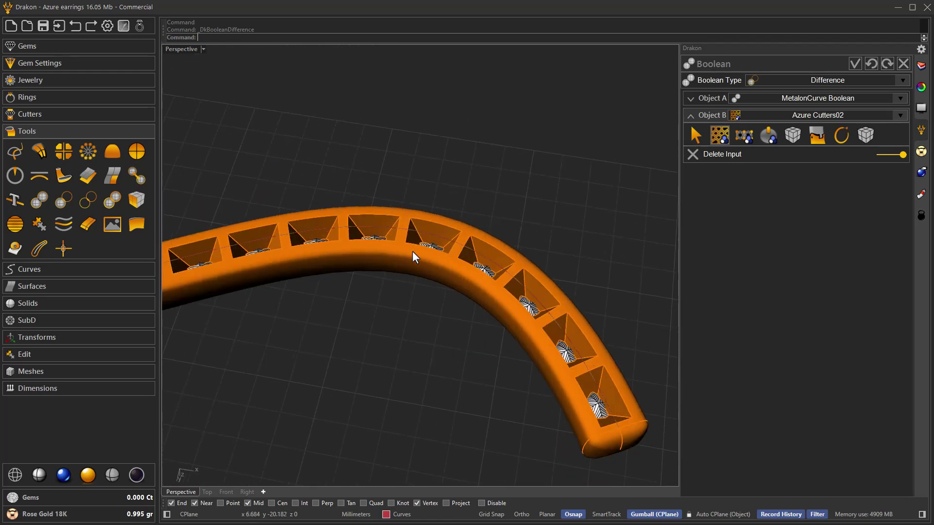
right_click_drag(465, 261, 467, 283)
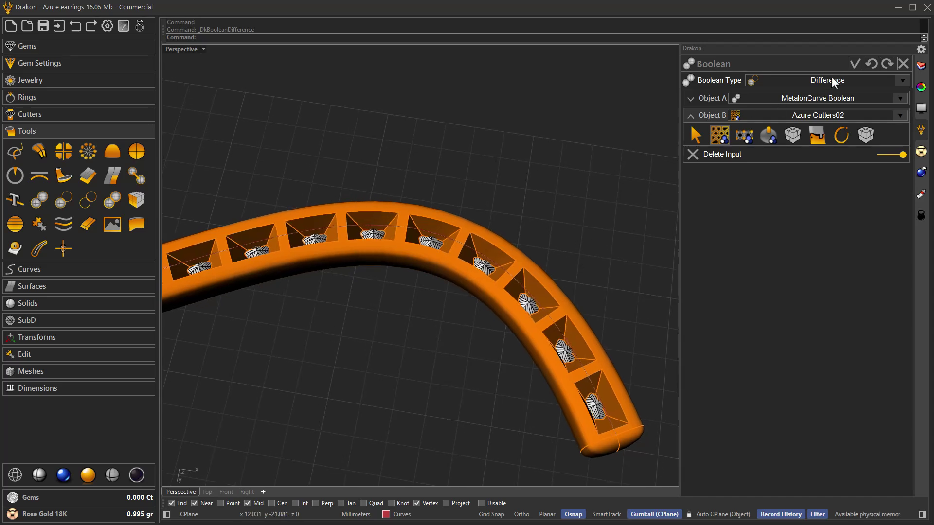
left_click(854, 62)
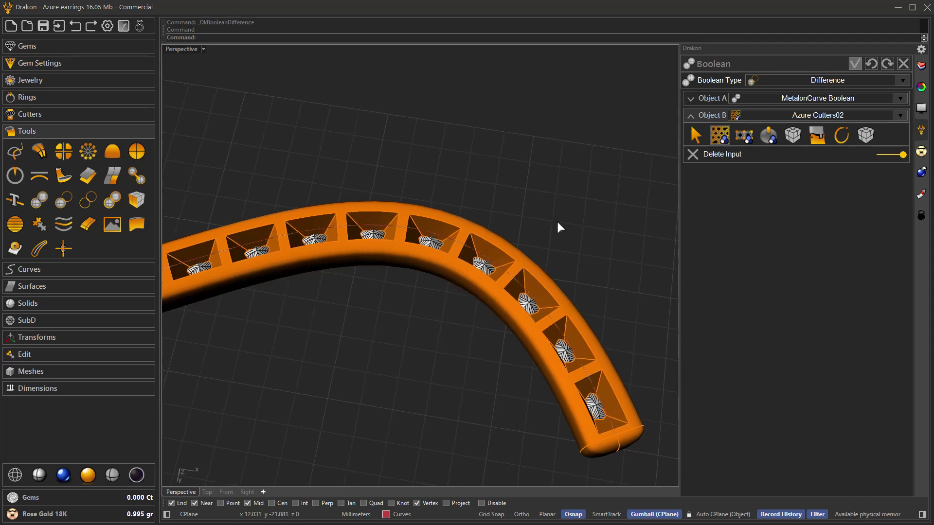
Hide the guide curve running through the S-shaped wire.
left_click(492, 265)
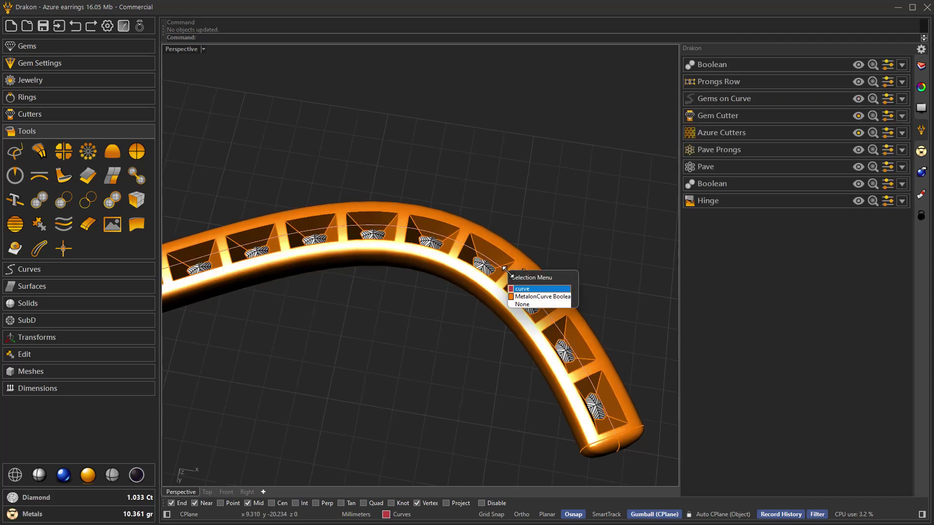
left_click(525, 295)
middle_click(539, 225)
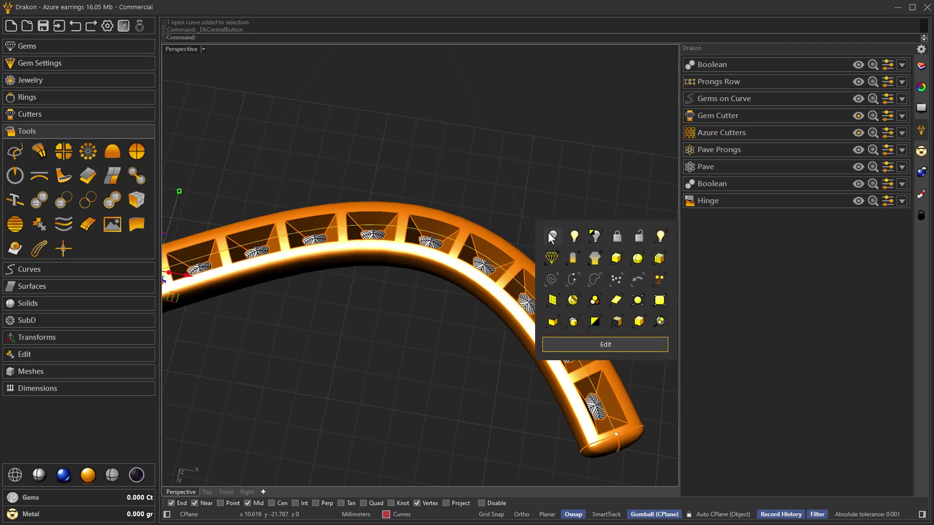
left_click(553, 235)
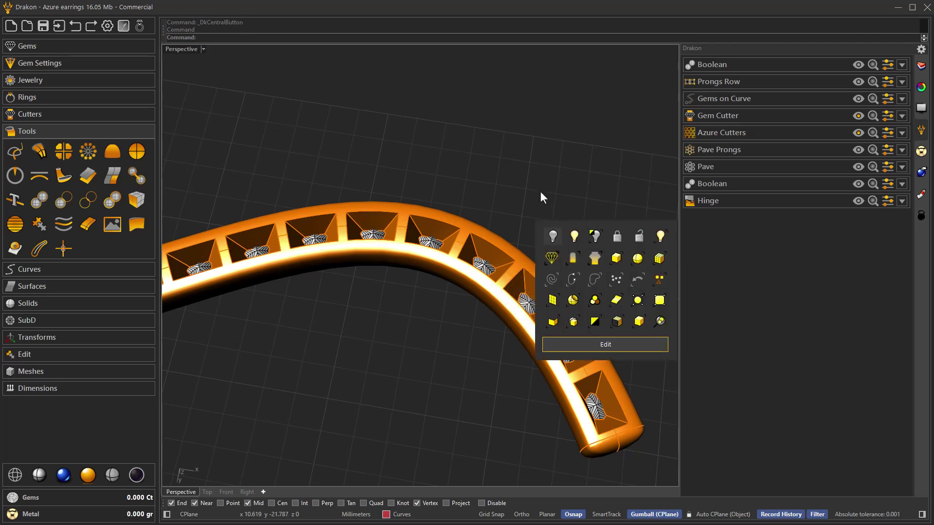
Orbit around the earring to review the pierced band's underside and the hoop's honeycomb side.
right_click_drag(541, 210, 516, 218)
scroll(537, 235, "down", 3)
scroll(527, 234, "down", 3)
scroll(516, 217, "up", 6)
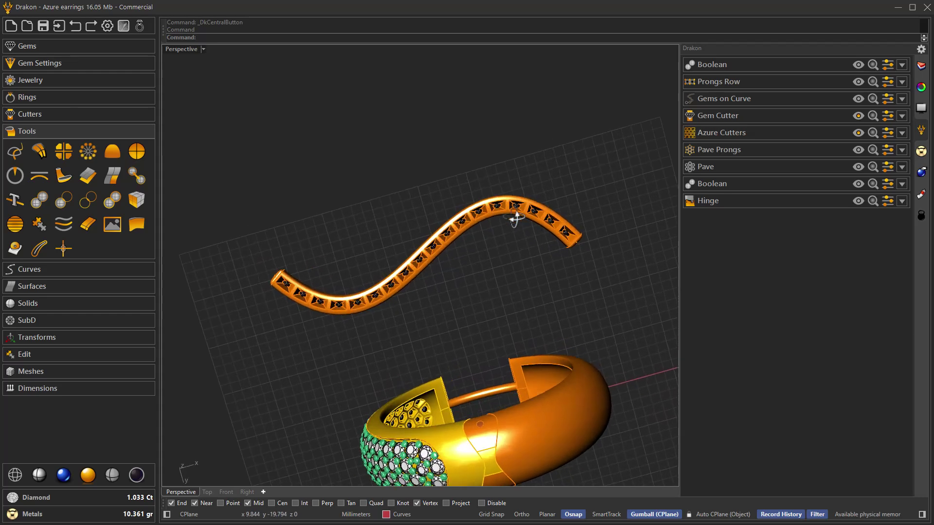
right_click_drag(514, 217, 515, 218)
scroll(497, 258, "up", 3)
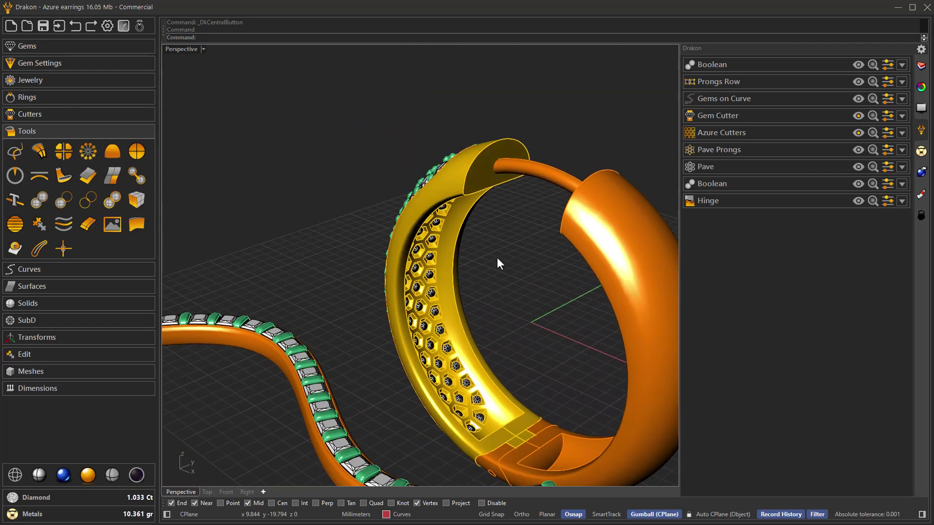
scroll(497, 258, "down", 4)
right_click_drag(497, 258, 465, 250)
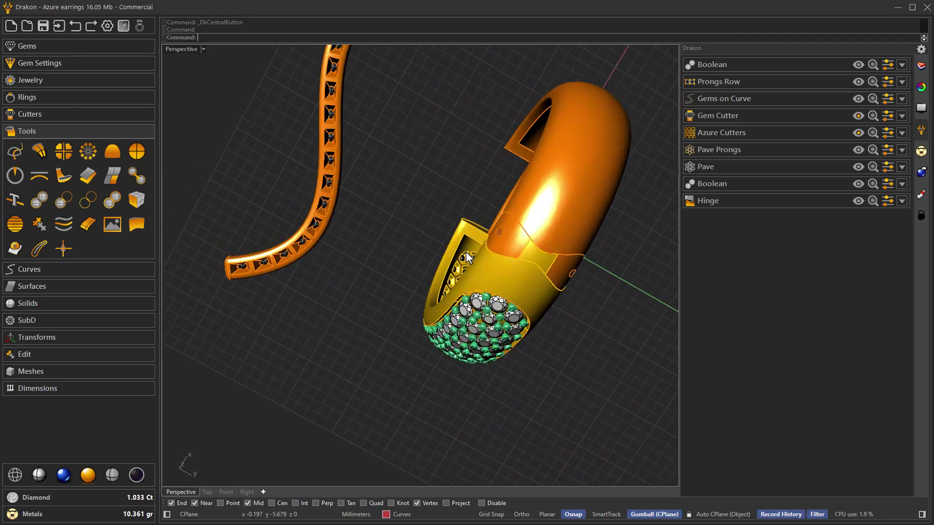
right_click_drag(442, 248, 428, 288)
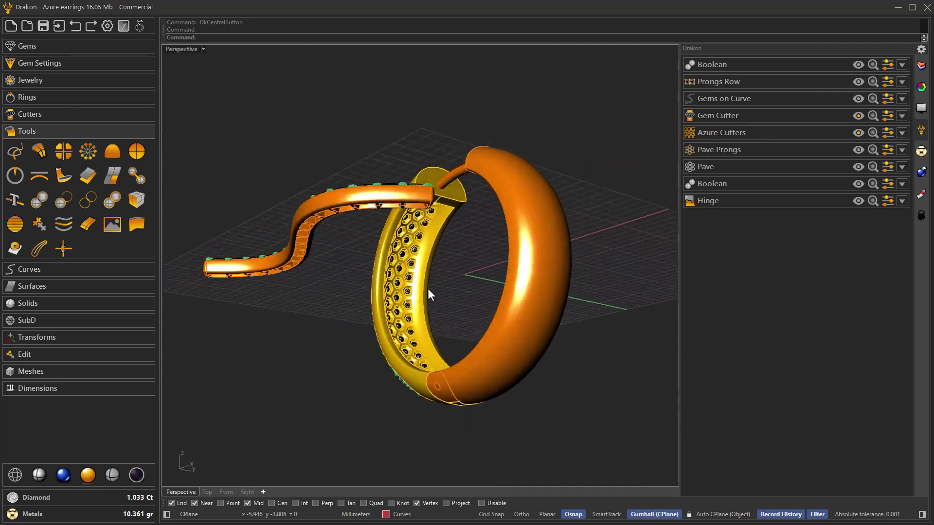